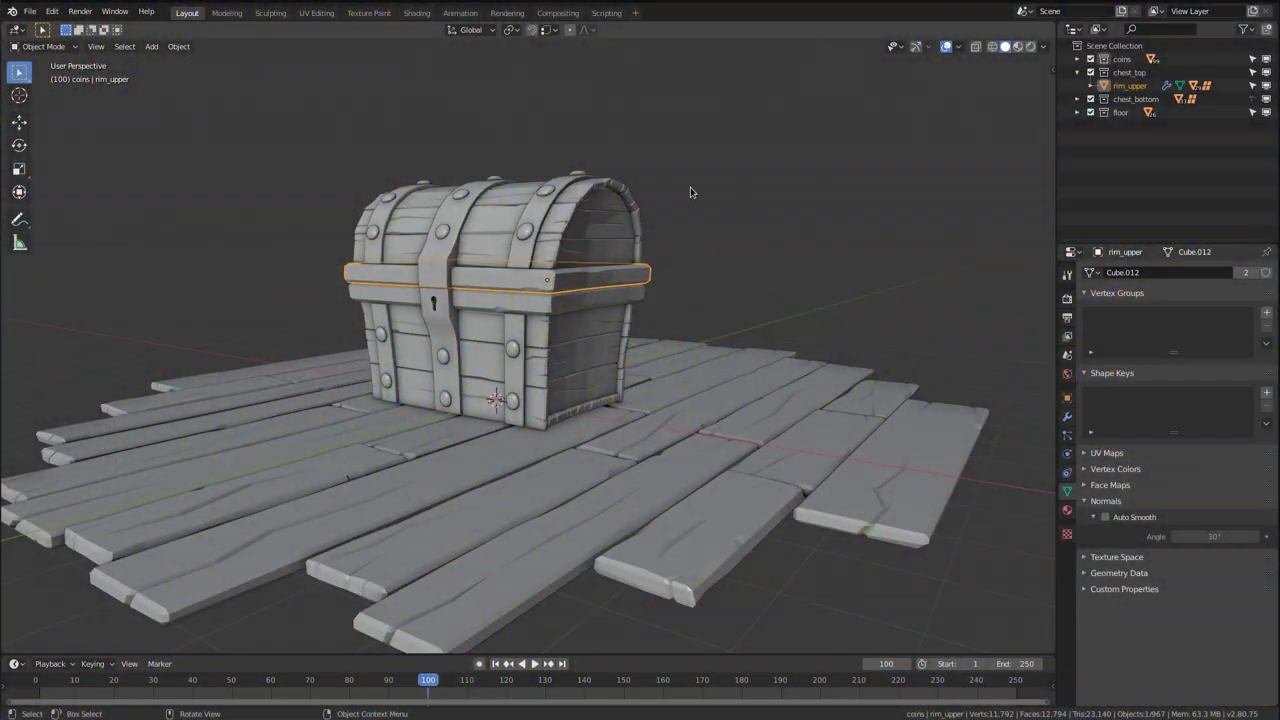
Insert a rotation keyframe for the closed lid's upper rim at frame 100
{"action": "key", "text": "i"}
{"action": "left_click", "coordinate": [694, 189]}
{"action": "middle_click_drag", "start_coordinate": [751, 260], "coordinate": [720, 256]}
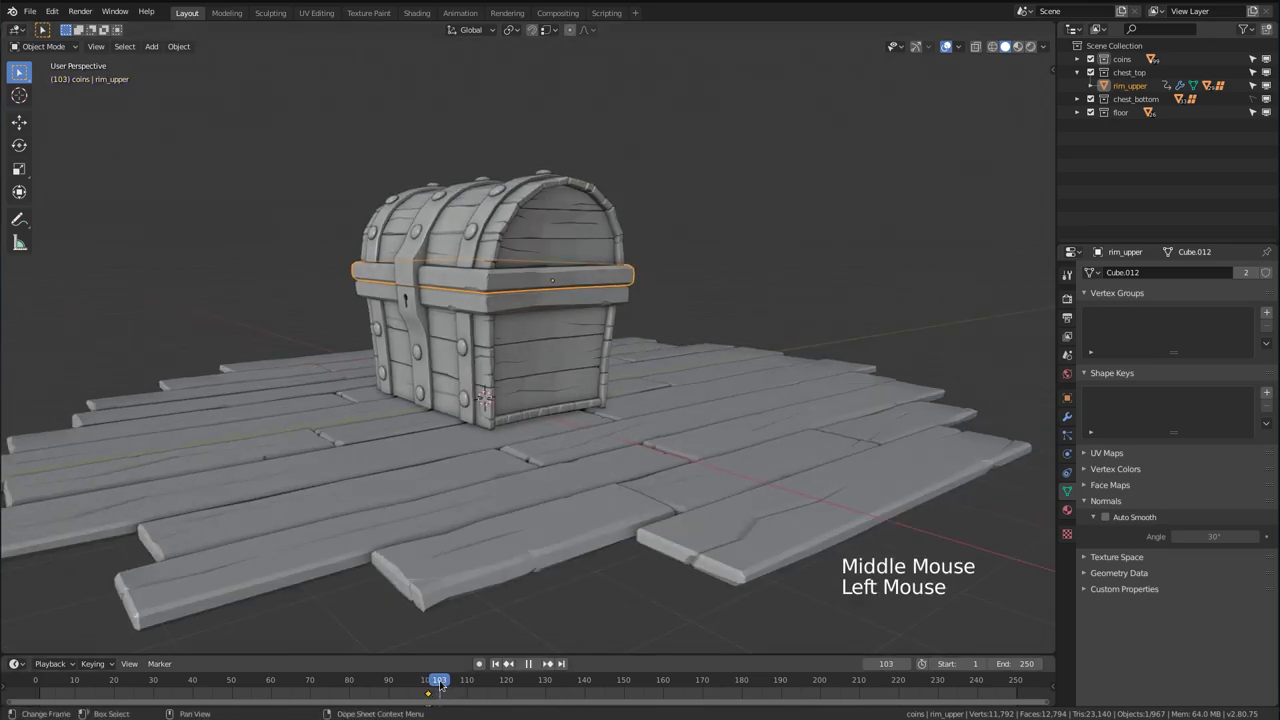
Swing the lid open about -142° around its local X axis at frame 103 and insert a rotation keyframe
{"action": "key", "text": "r"}
{"action": "key", "text": "x"}
{"action": "key", "text": "x"}
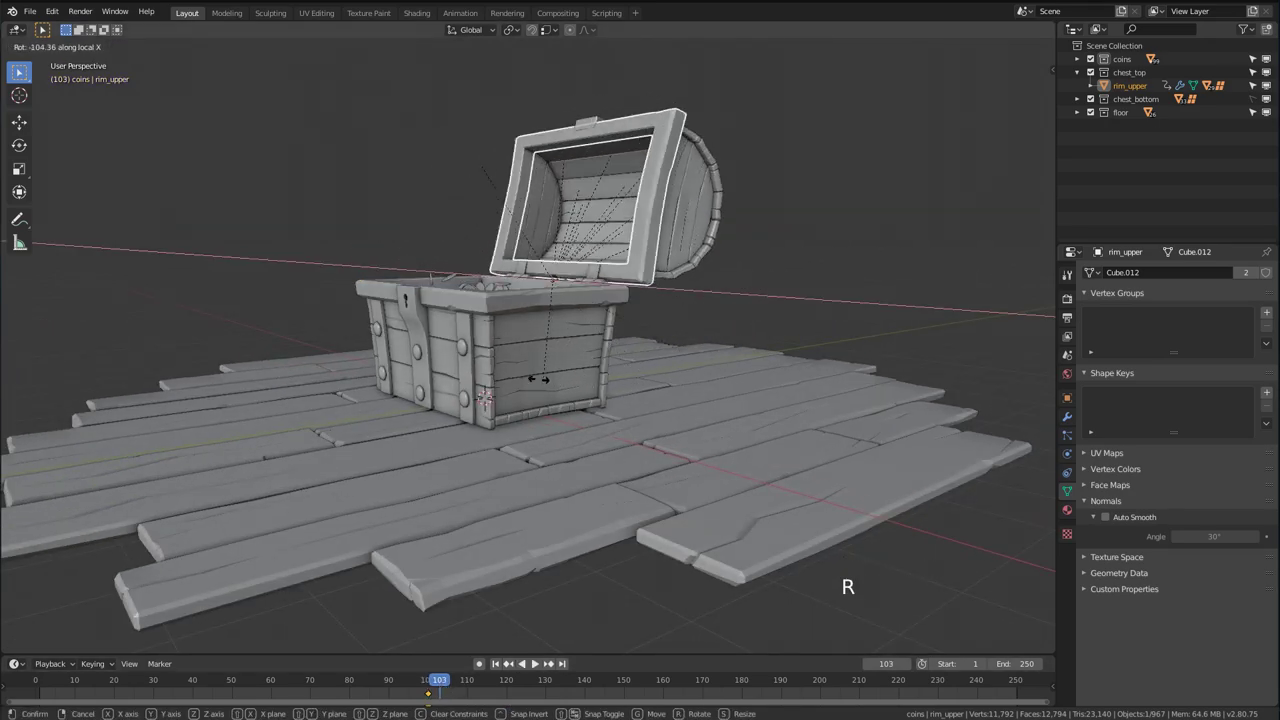
{"action": "left_click", "coordinate": [516, 342]}
{"action": "key", "text": "i"}
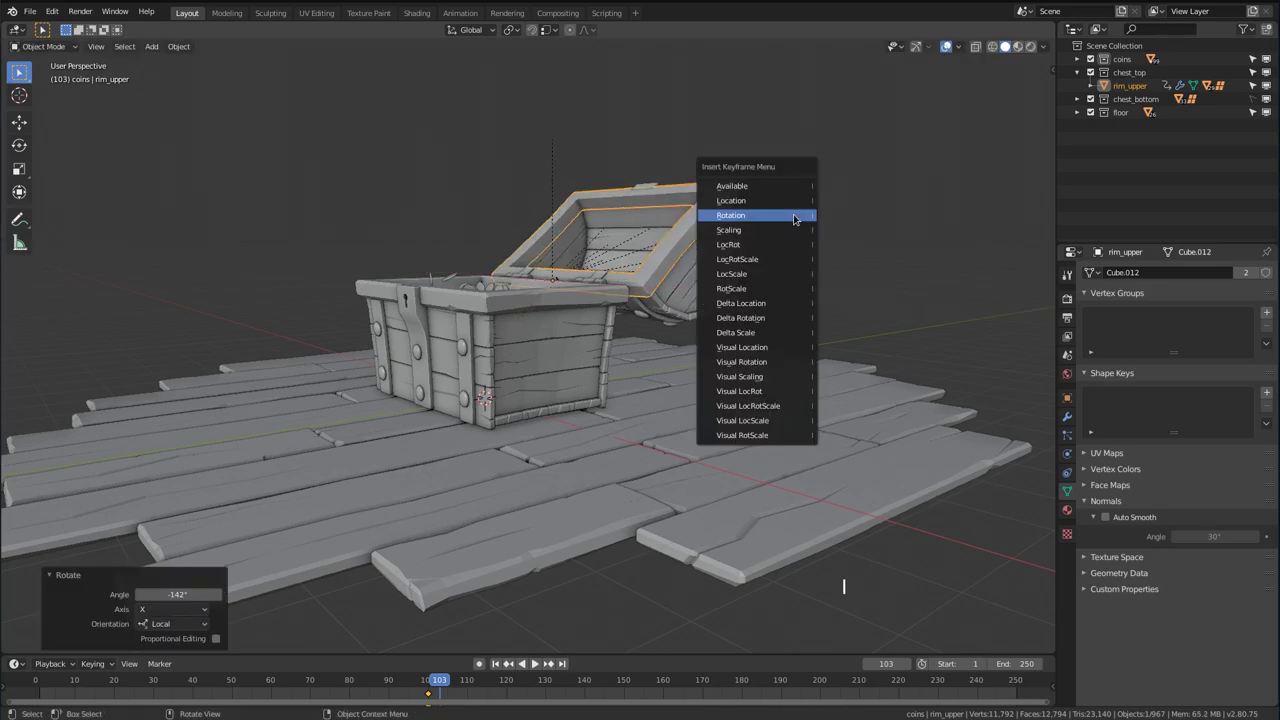
{"action": "left_click", "coordinate": [795, 218]}
At frame 107, rotate the lid back about 24° around its local X axis and keyframe its rotation
{"action": "key", "text": "Right"}
{"action": "key", "text": "Right"}
{"action": "key", "text": "Right"}
{"action": "key", "text": "Right"}
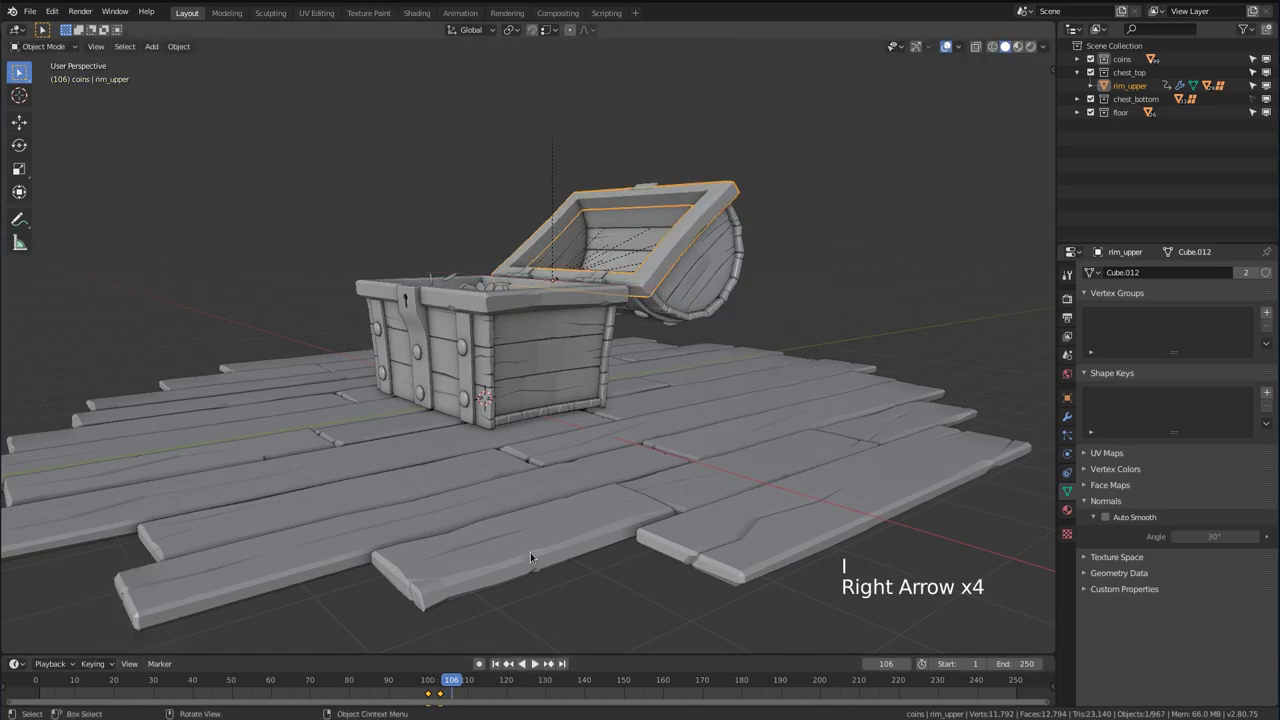
{"action": "key", "text": "Right"}
{"action": "key", "text": "r"}
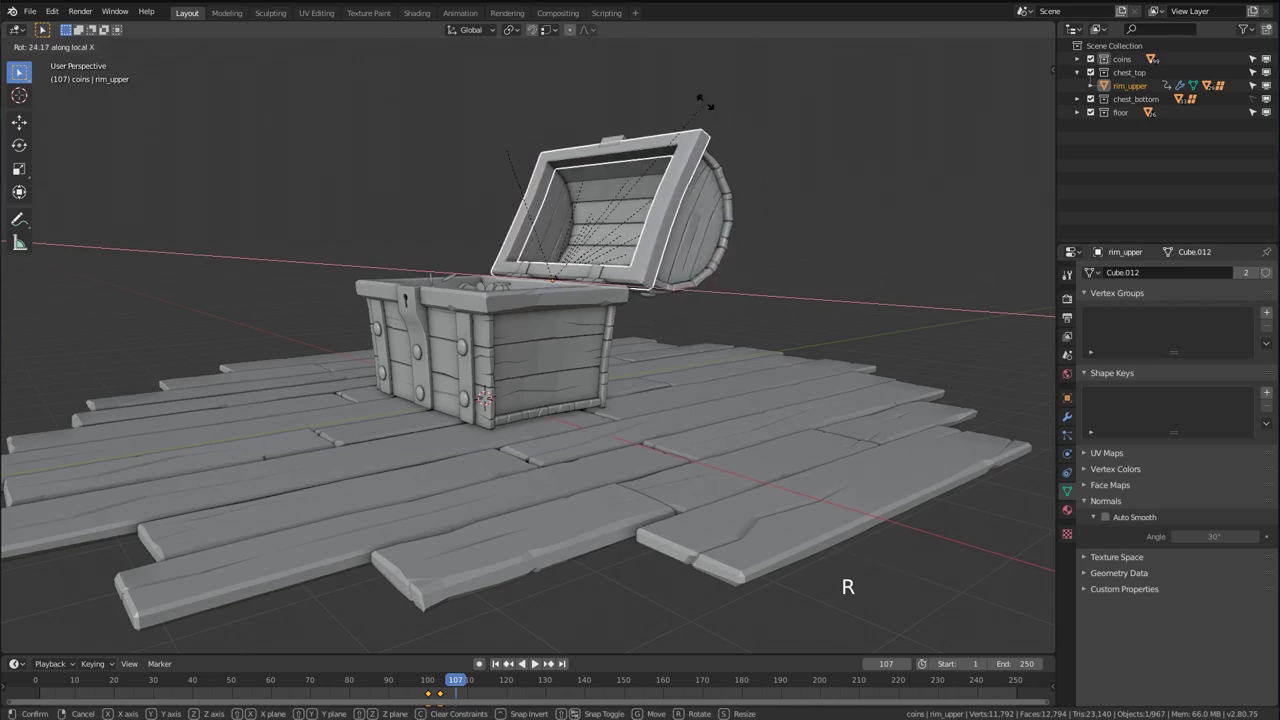
{"action": "left_click", "coordinate": [738, 161]}
{"action": "key", "text": "i"}
{"action": "left_click", "coordinate": [738, 160]}
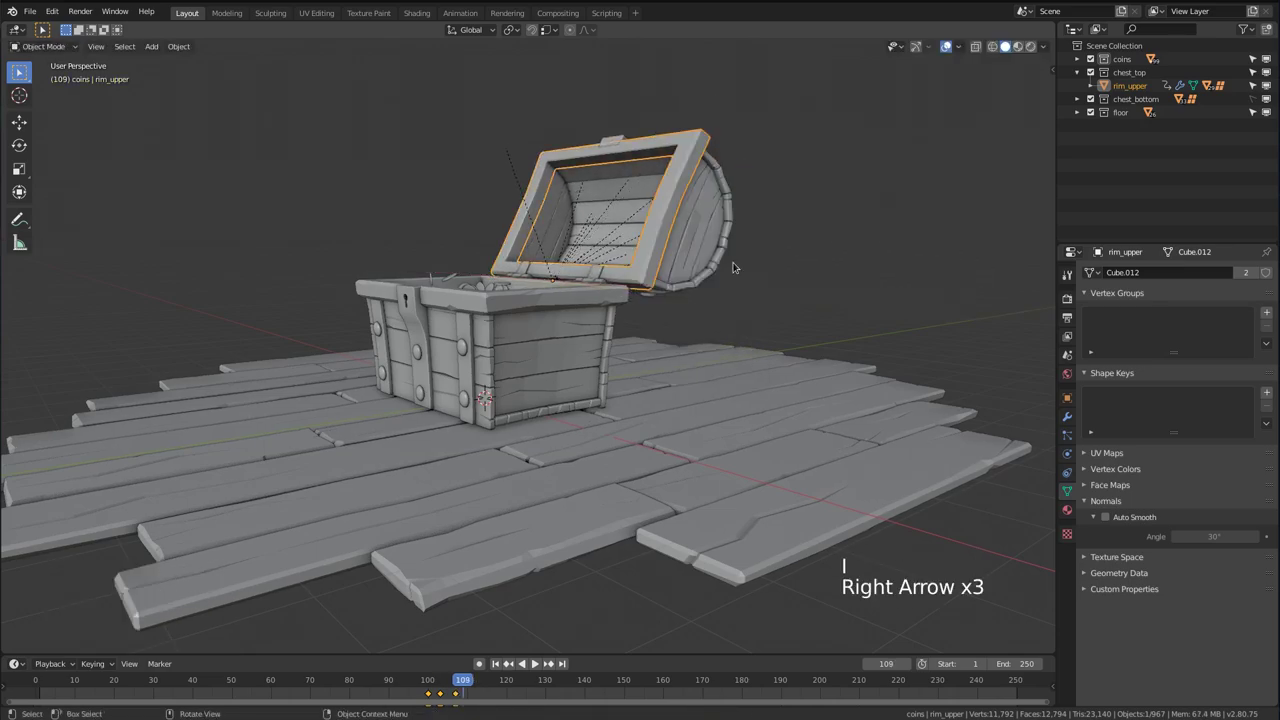
At frame 112, rotate the lid -21.5° around its local X axis and keyframe its rotation
{"action": "key", "text": "r"}
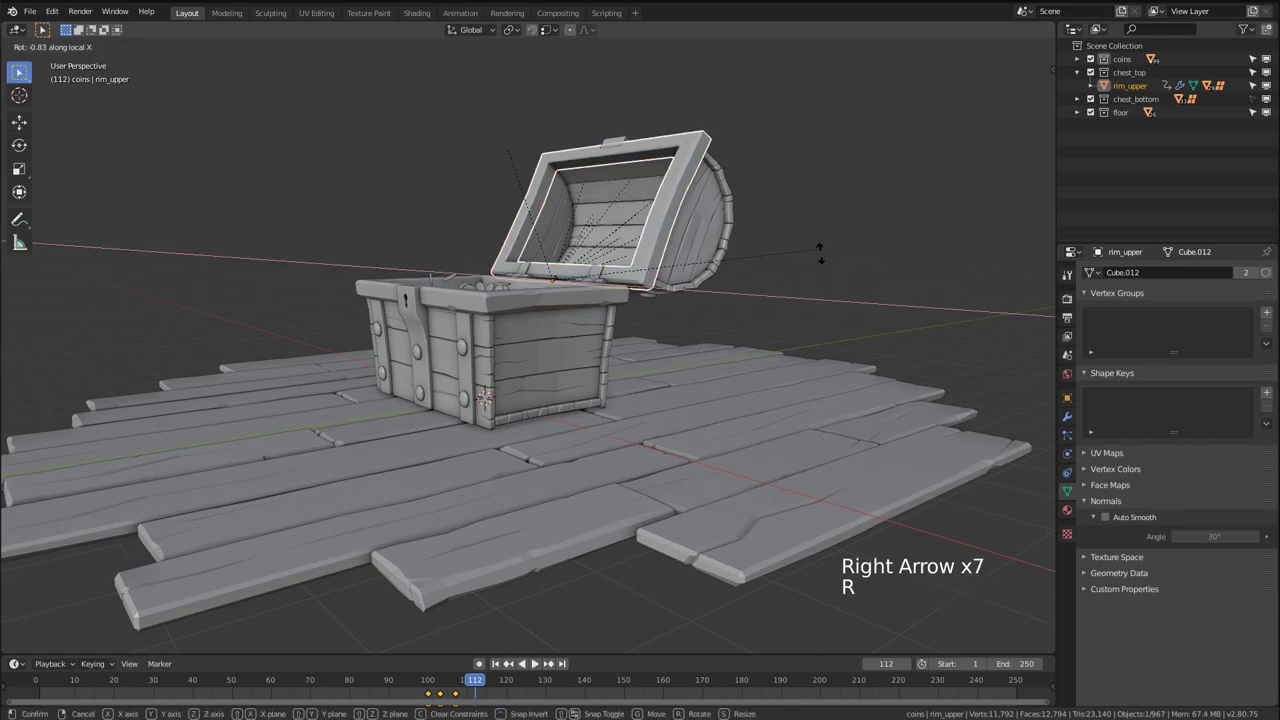
{"action": "left_click", "coordinate": [814, 350]}
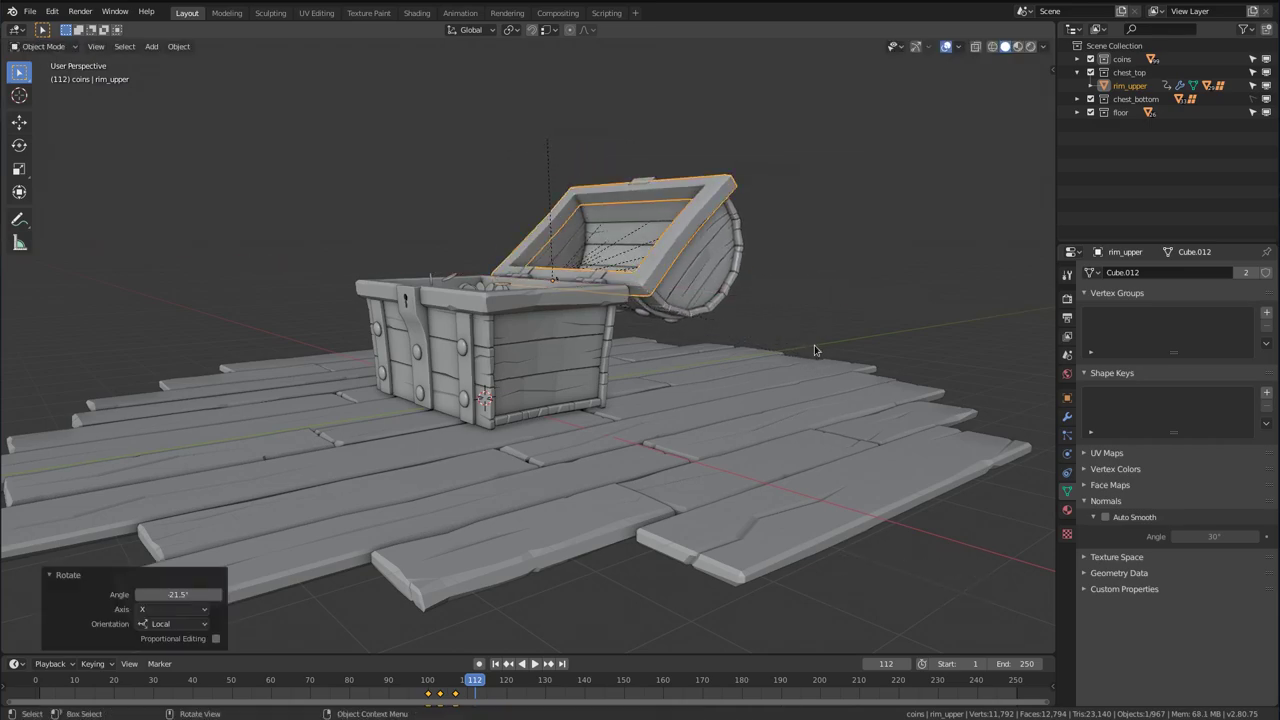
{"action": "key", "text": "Right"}
{"action": "key", "text": "Right"}
{"action": "key", "text": "Right"}
{"action": "key", "text": "Right"}
{"action": "key", "text": "Right"}
{"action": "key", "text": "Right"}
{"action": "key", "text": "Right"}
{"action": "key", "text": "Right"}
{"action": "key", "text": "Right"}
{"action": "key", "text": "Right"}
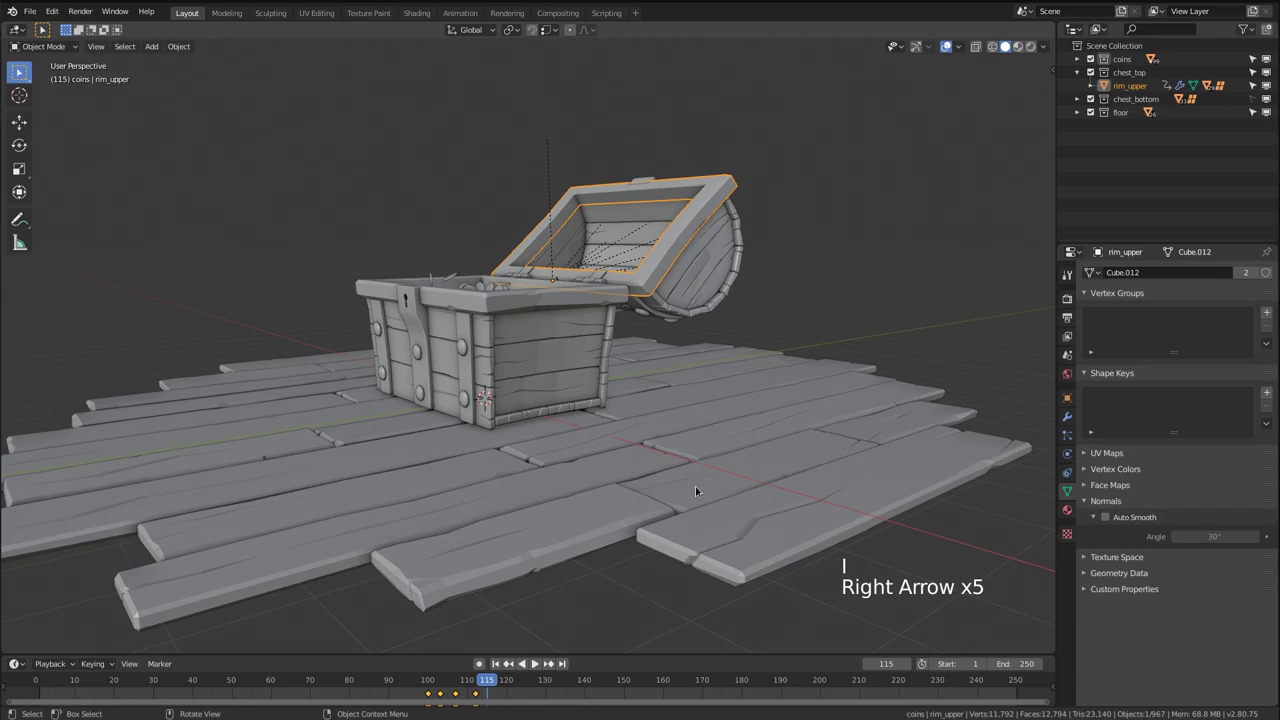
{"action": "key", "text": "r"}
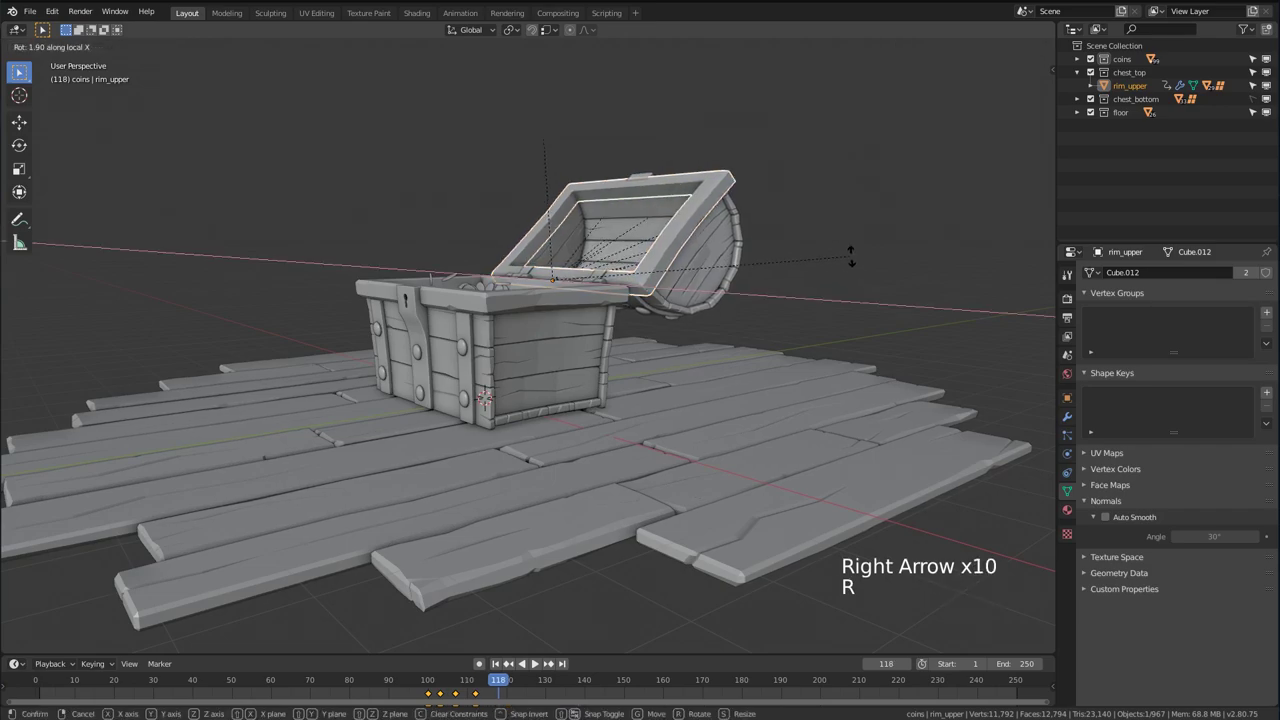
{"action": "left_click", "coordinate": [851, 257]}
Play back the lid-opening animation from about frame 84 to check the motion
{"action": "left_click", "coordinate": [361, 682]}
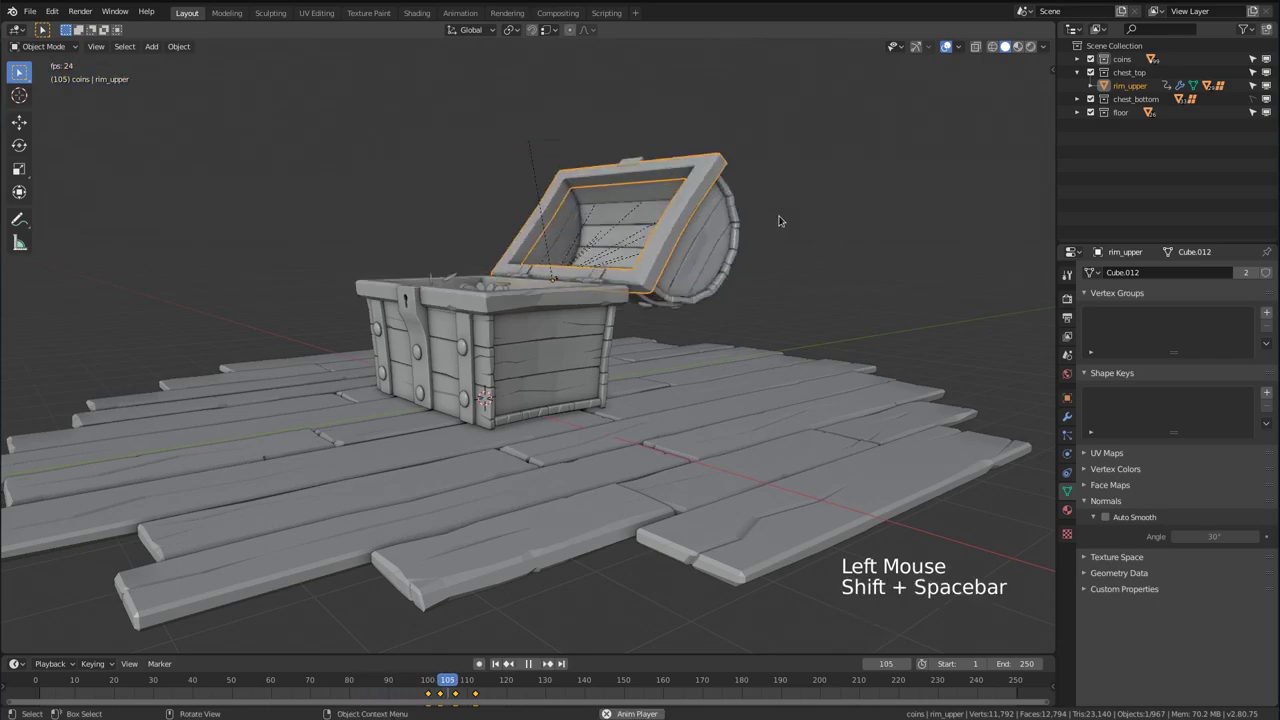
{"action": "key", "text": "shift+space"}
{"action": "left_click", "coordinate": [364, 680]}
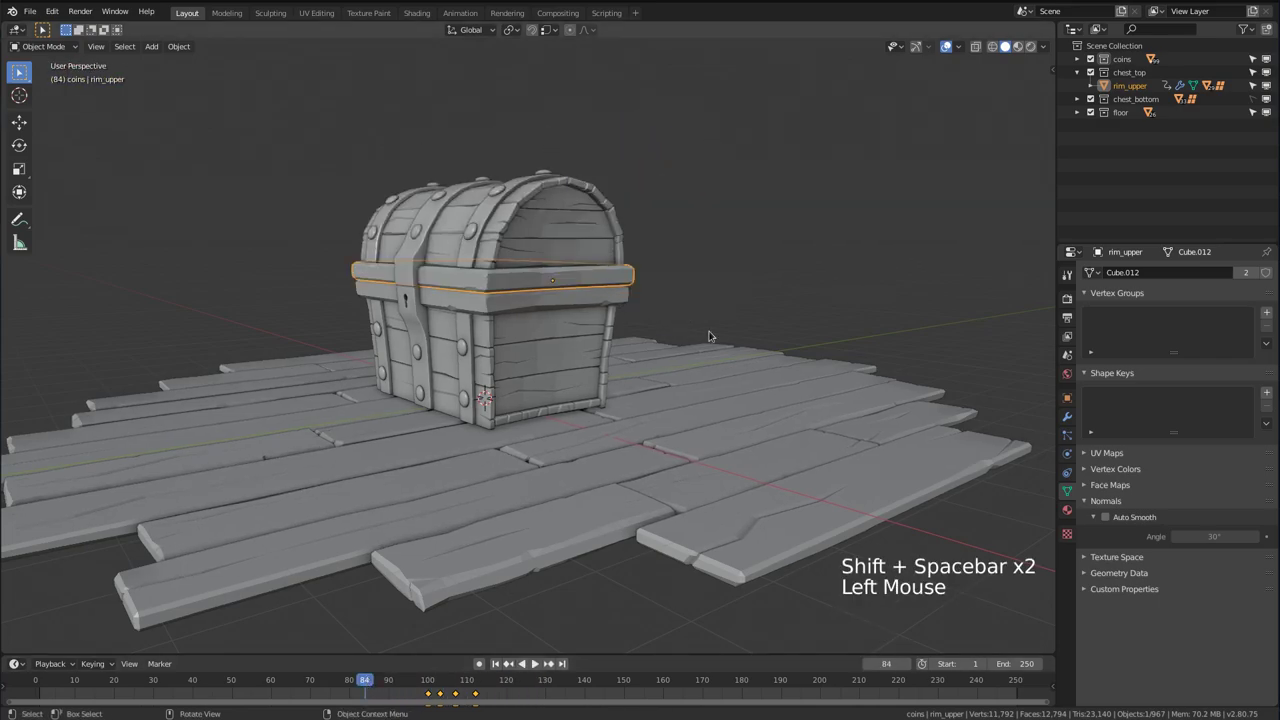
{"action": "key", "text": "shift+space"}
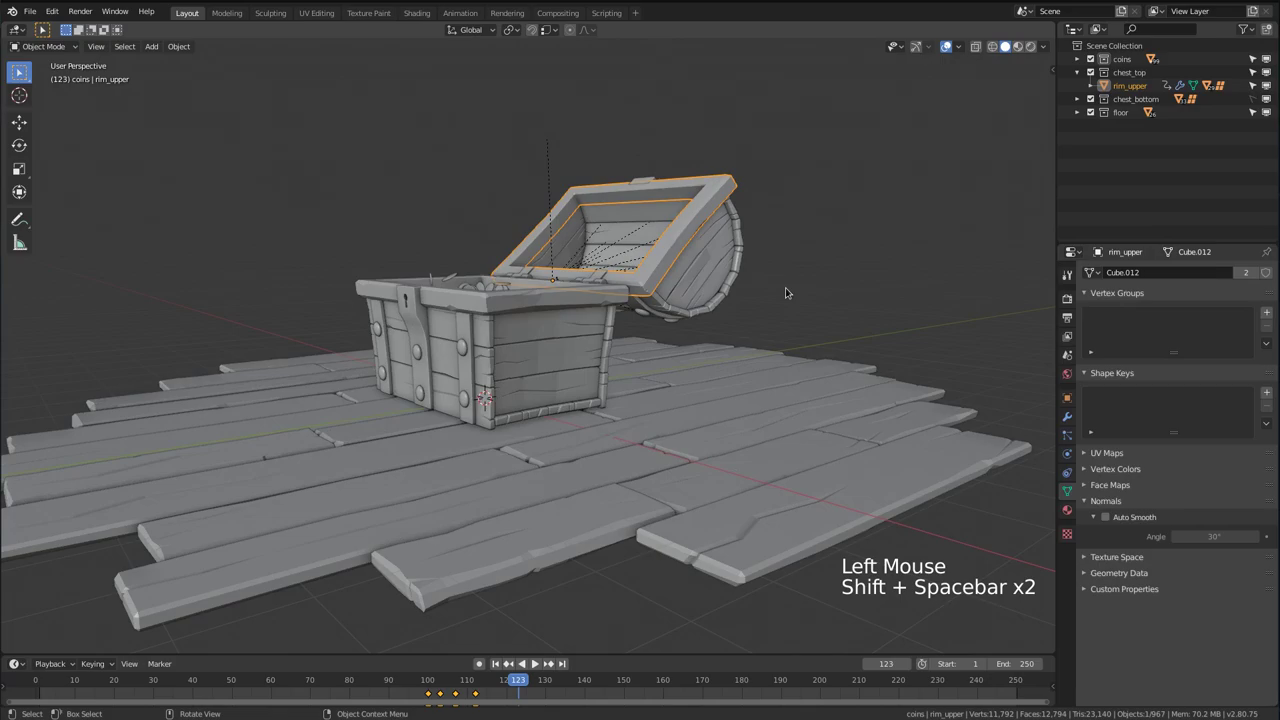
Hide the coins collection and move and scale the collider cube's top vertices to match the lower chest's rim
{"action": "middle_click_drag", "start_coordinate": [785, 287], "coordinate": [746, 260]}
{"action": "left_click", "coordinate": [1090, 59]}
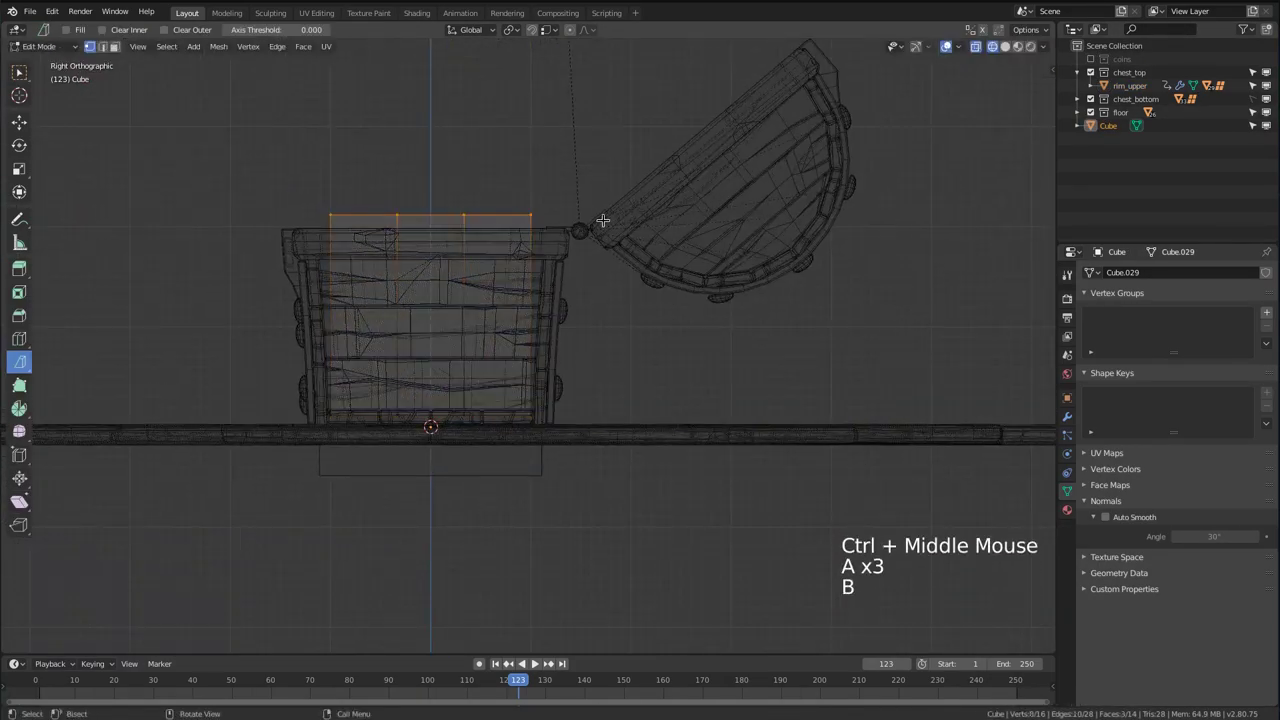
{"action": "key", "text": "g"}
{"action": "key", "text": "s"}
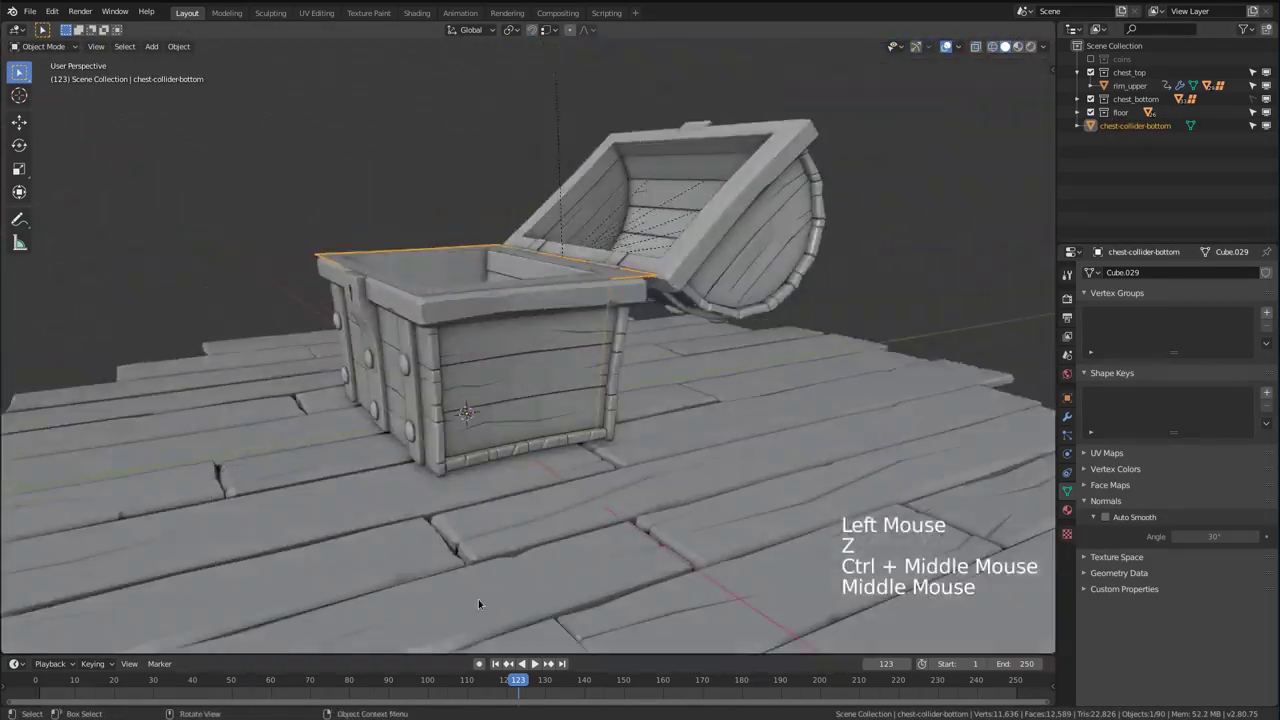
{"action": "key", "text": "r"}
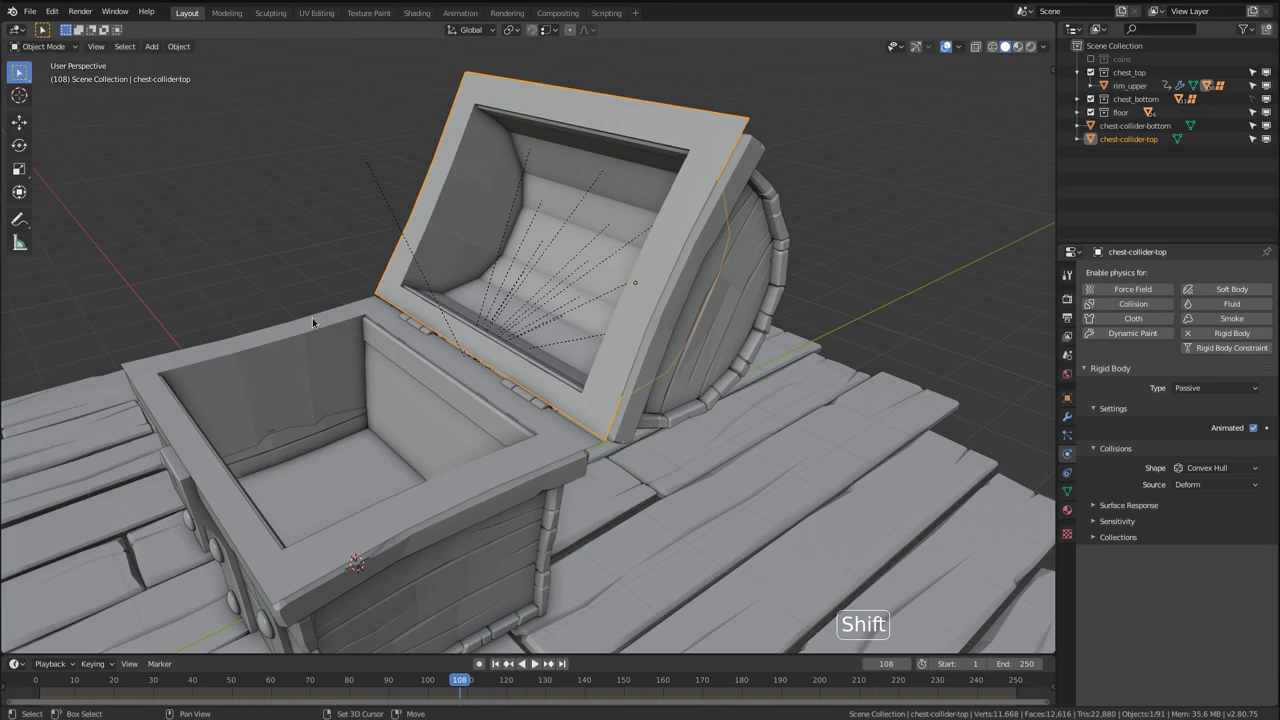
Add passive rigid bodies to both the top and bottom chest colliders
{"action": "left_click", "coordinate": [313, 322], "text": "shift"}
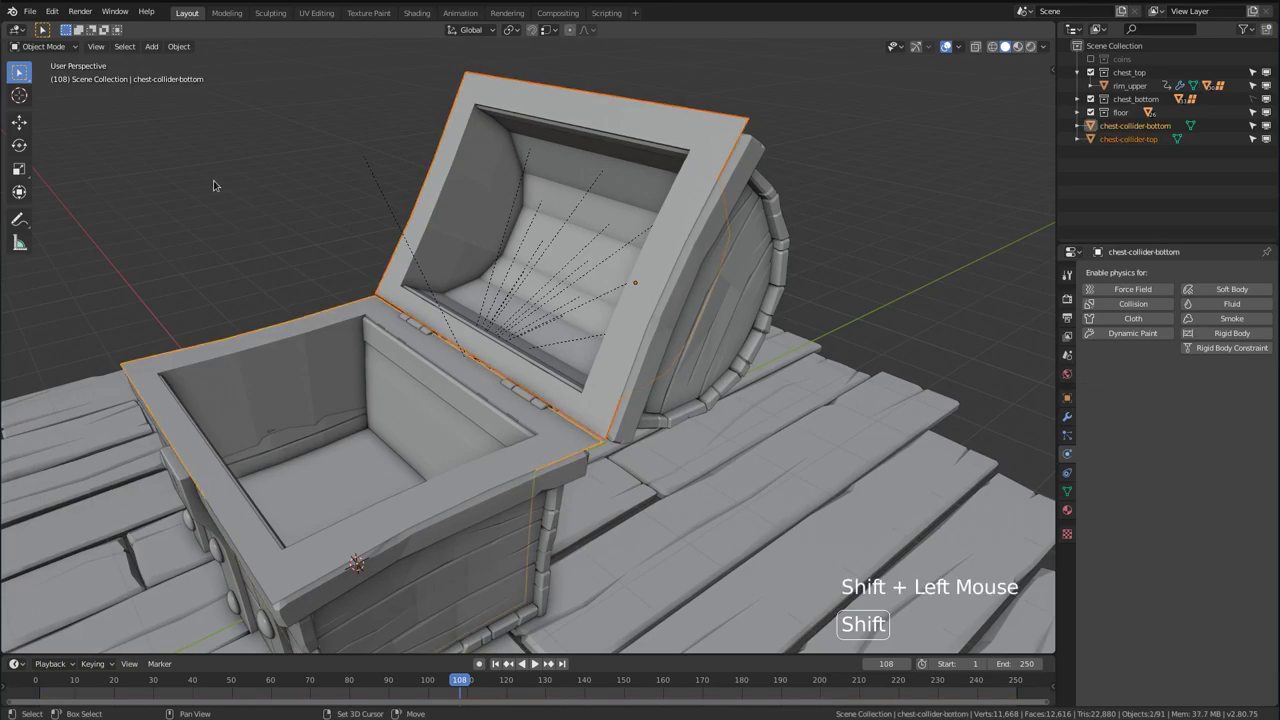
{"action": "left_click", "coordinate": [179, 47]}
{"action": "mouse_move", "coordinate": [230, 362]}
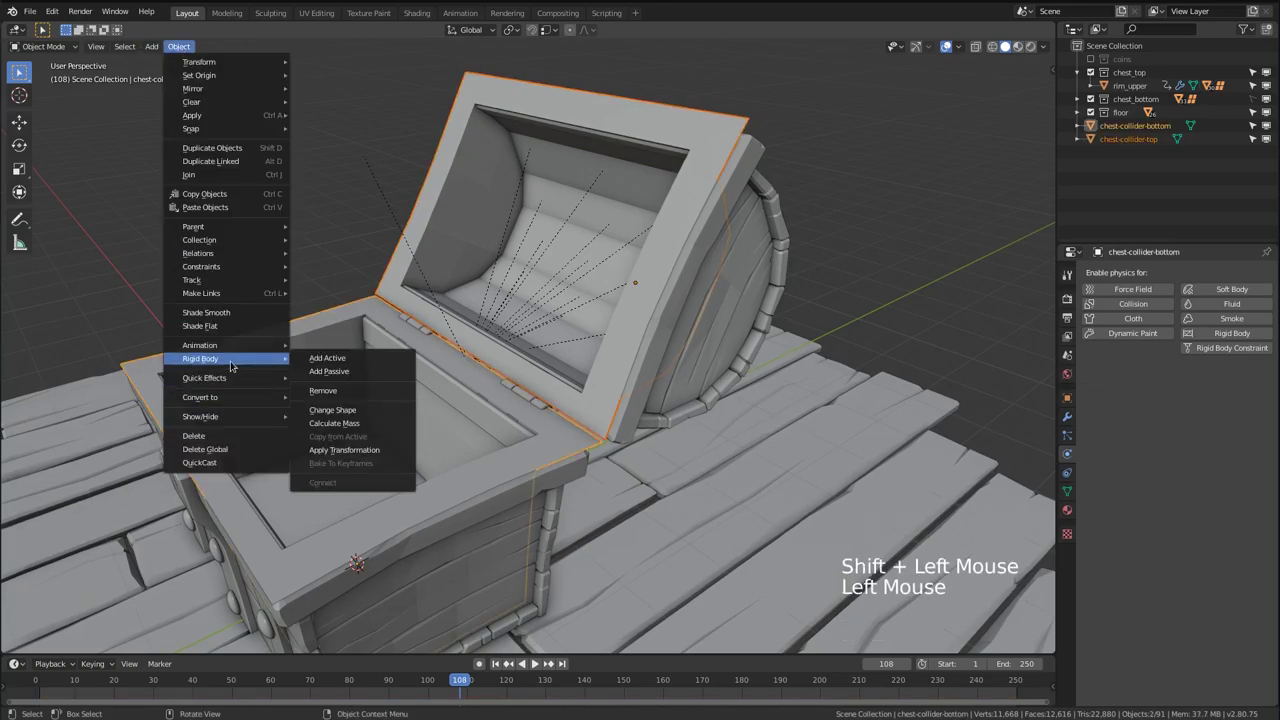
{"action": "left_click", "coordinate": [330, 372]}
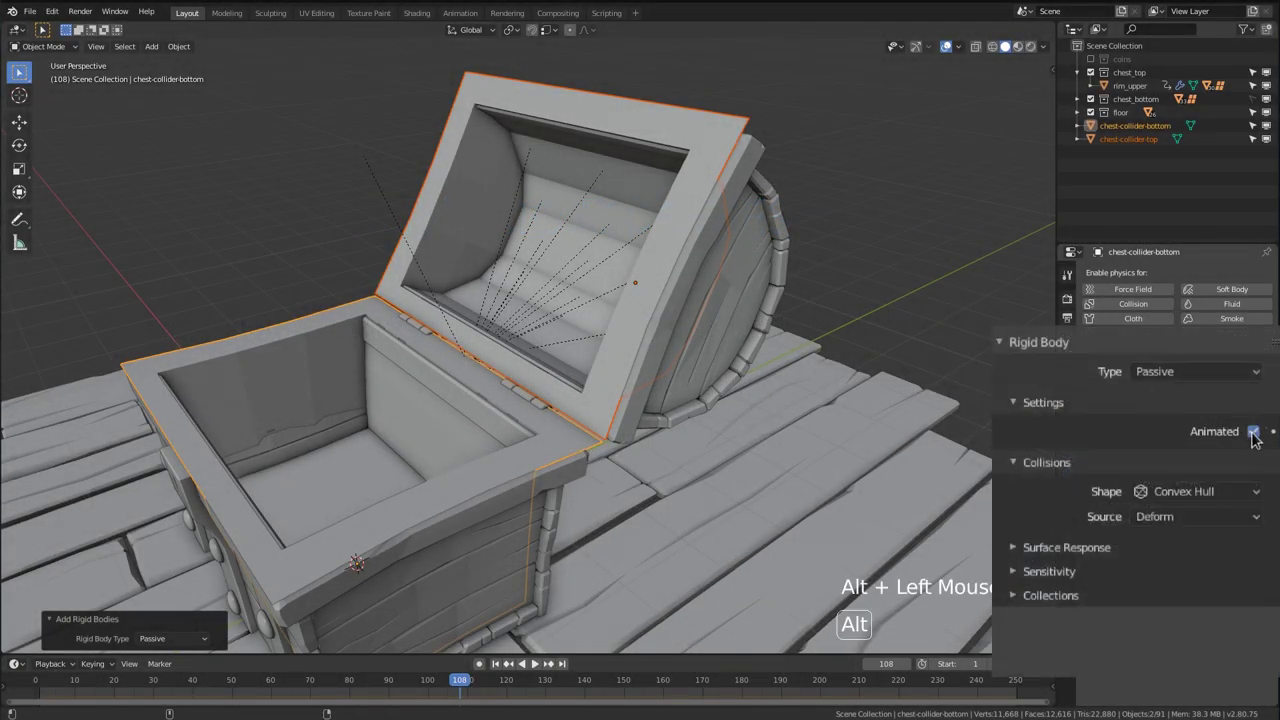
Make both chest colliders' rigid bodies animated, with a Mesh collision shape and Deforming enabled
{"action": "left_click", "coordinate": [1195, 491]}
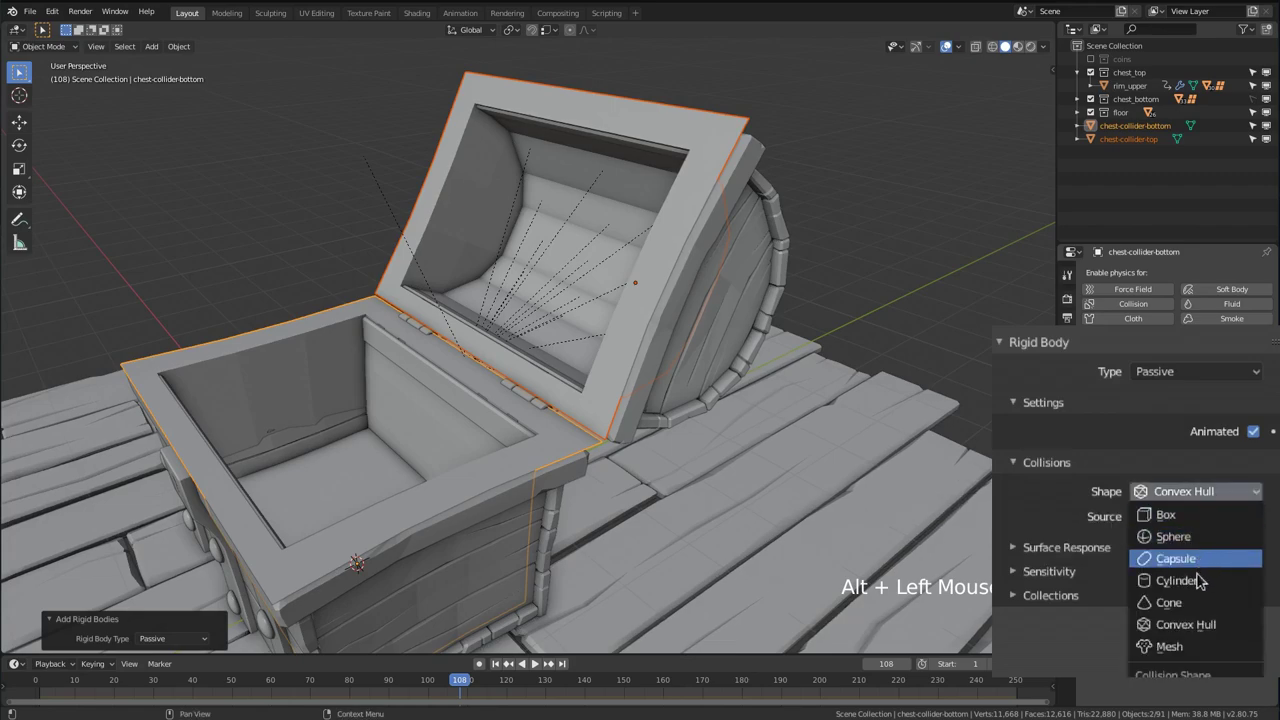
{"action": "left_click", "coordinate": [1189, 648]}
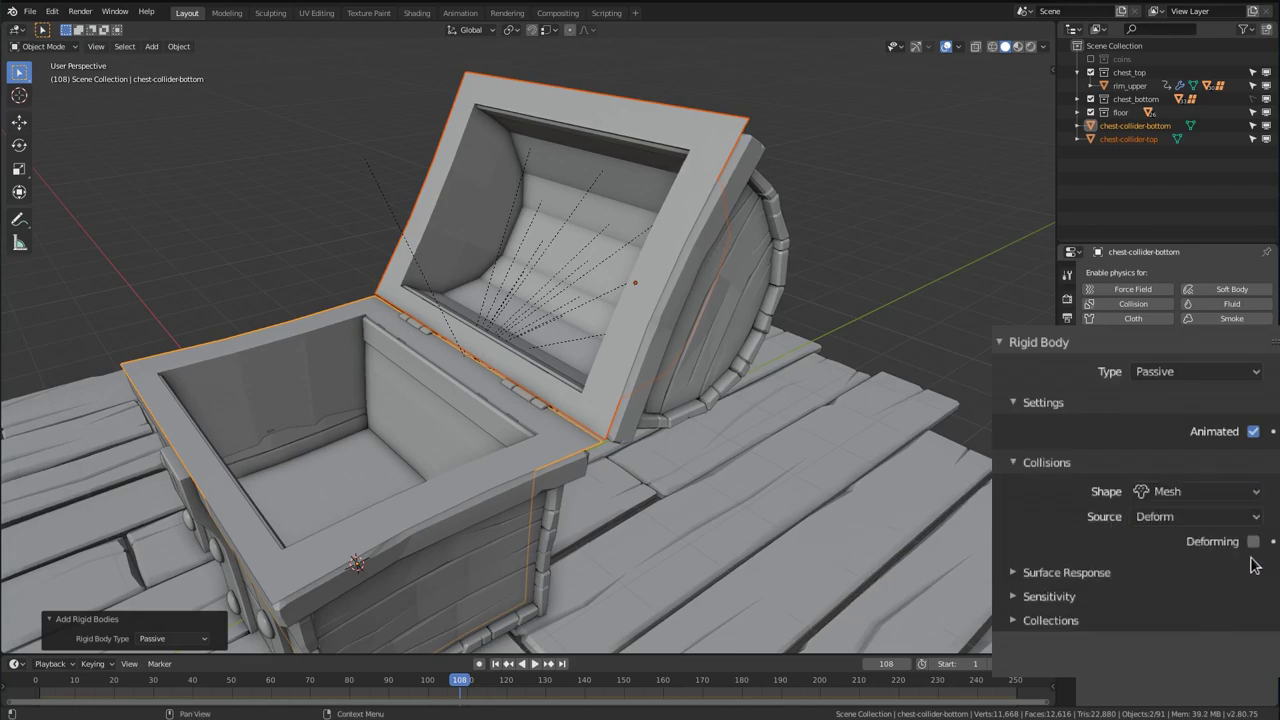
{"action": "left_click", "coordinate": [1255, 502], "text": "alt"}
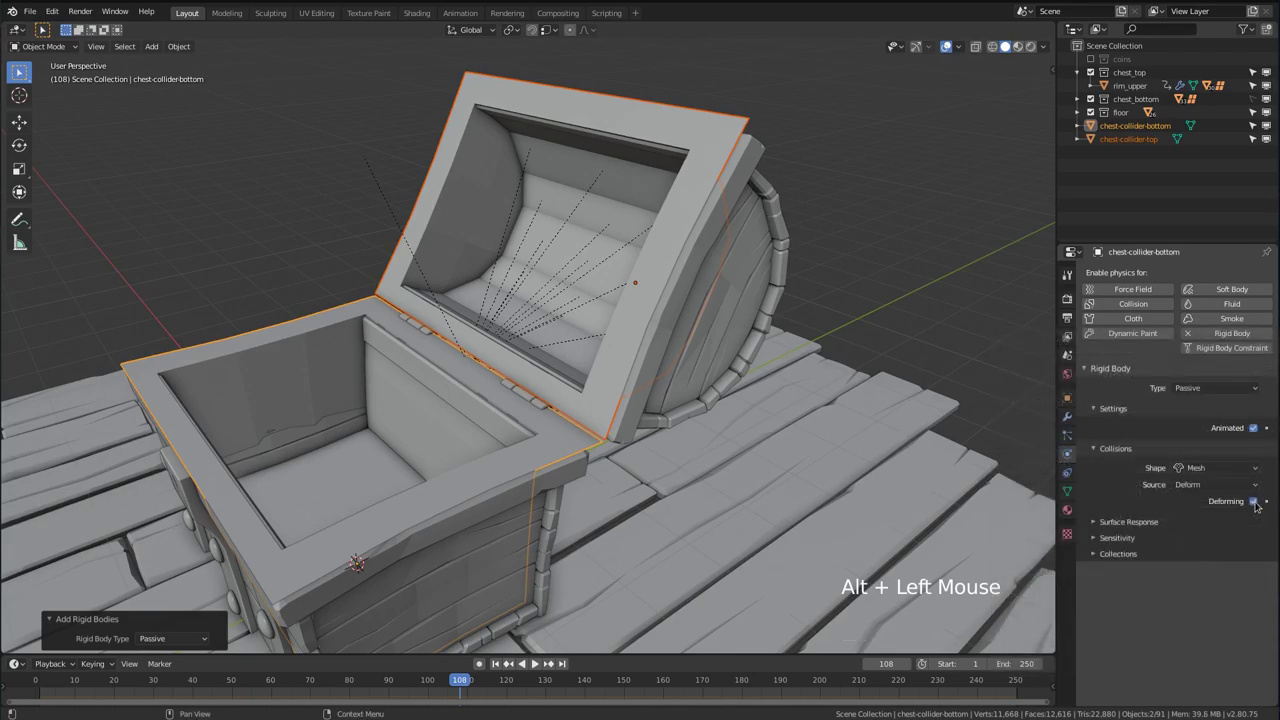
Show the coins collection, select all its coins and add active rigid bodies to them
{"action": "left_click", "coordinate": [1090, 59]}
{"action": "key", "text": "a"}
{"action": "key", "text": "a"}
{"action": "key", "text": "a"}
{"action": "right_click", "coordinate": [1118, 60]}
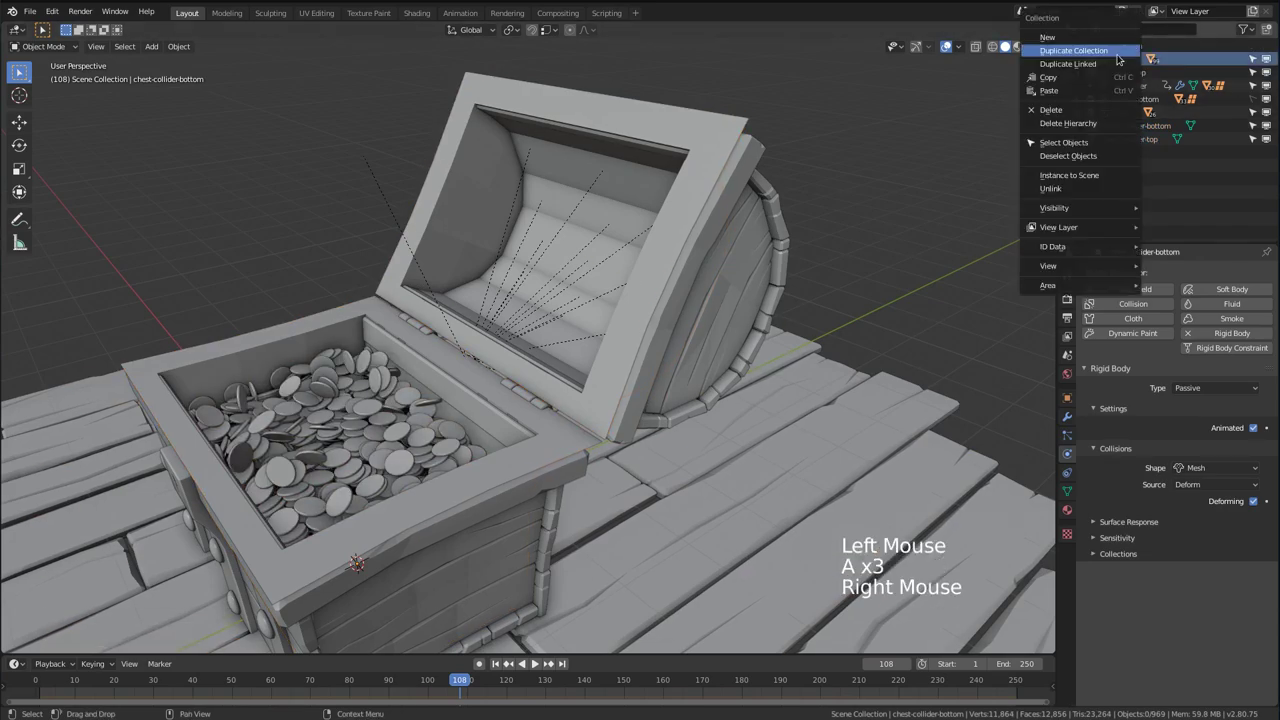
{"action": "left_click", "coordinate": [1089, 143]}
{"action": "left_click", "coordinate": [400, 420], "text": "shift"}
{"action": "left_click", "coordinate": [178, 46]}
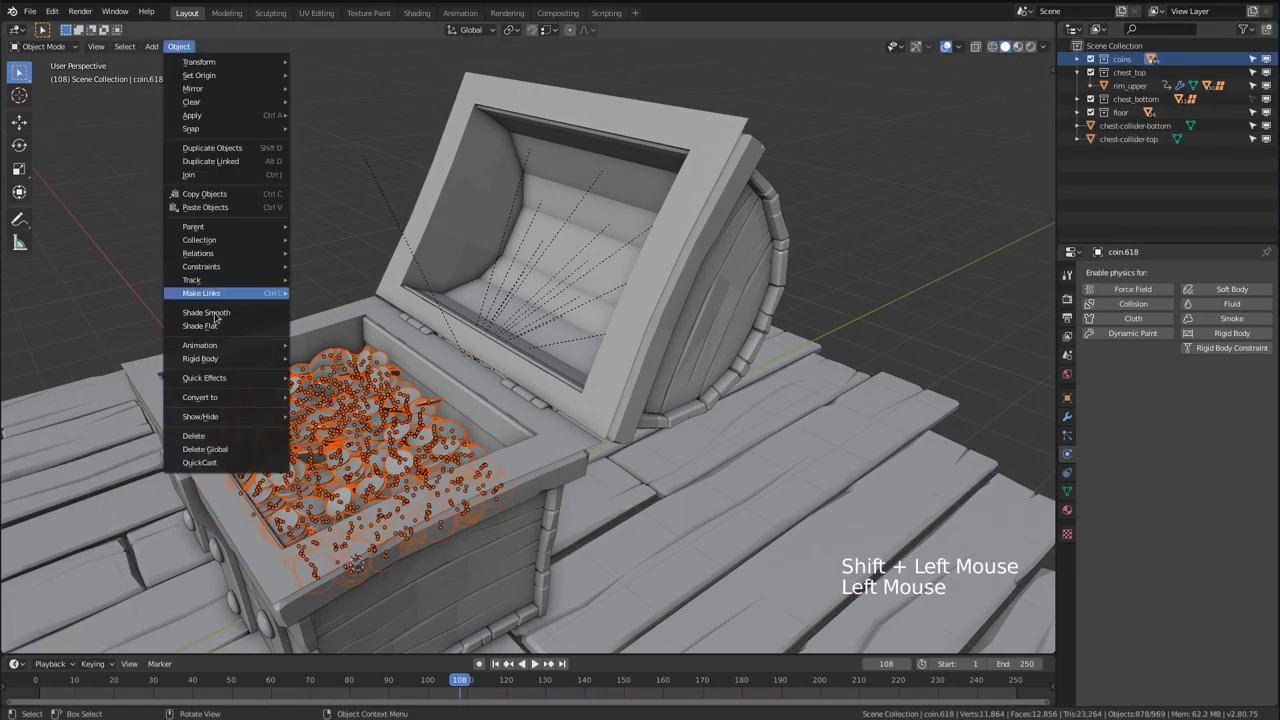
{"action": "mouse_move", "coordinate": [222, 359]}
{"action": "left_click", "coordinate": [336, 360]}
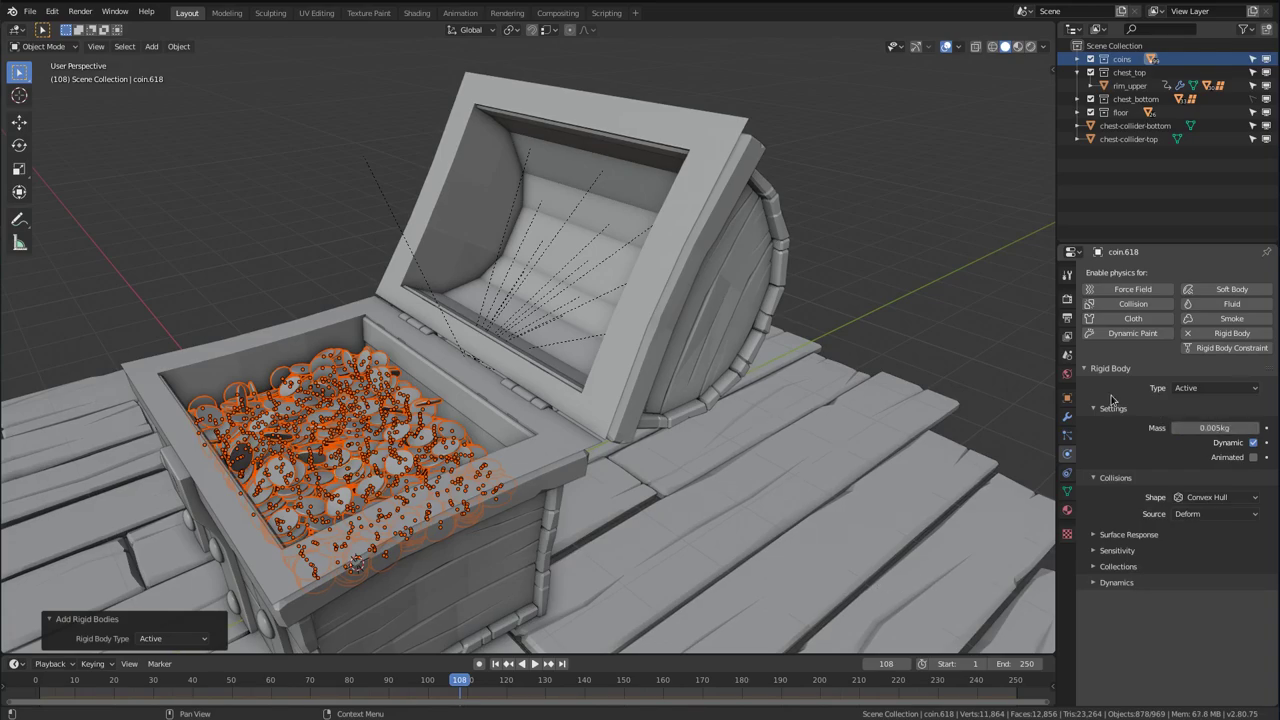
Add a mesh plane at the world origin and scale it up about 8.1 times to cover the floor planks
{"action": "middle_click_drag", "start_coordinate": [520, 185], "coordinate": [565, 178], "text": "ctrl"}
{"action": "key", "text": "shift+a"}
{"action": "left_click", "coordinate": [527, 259]}
{"action": "middle_click_drag", "start_coordinate": [480, 290], "coordinate": [570, 305]}
{"action": "middle_click_drag", "start_coordinate": [570, 305], "coordinate": [572, 335], "text": "ctrl"}
{"action": "middle_click_drag", "start_coordinate": [560, 345], "coordinate": [585, 354]}
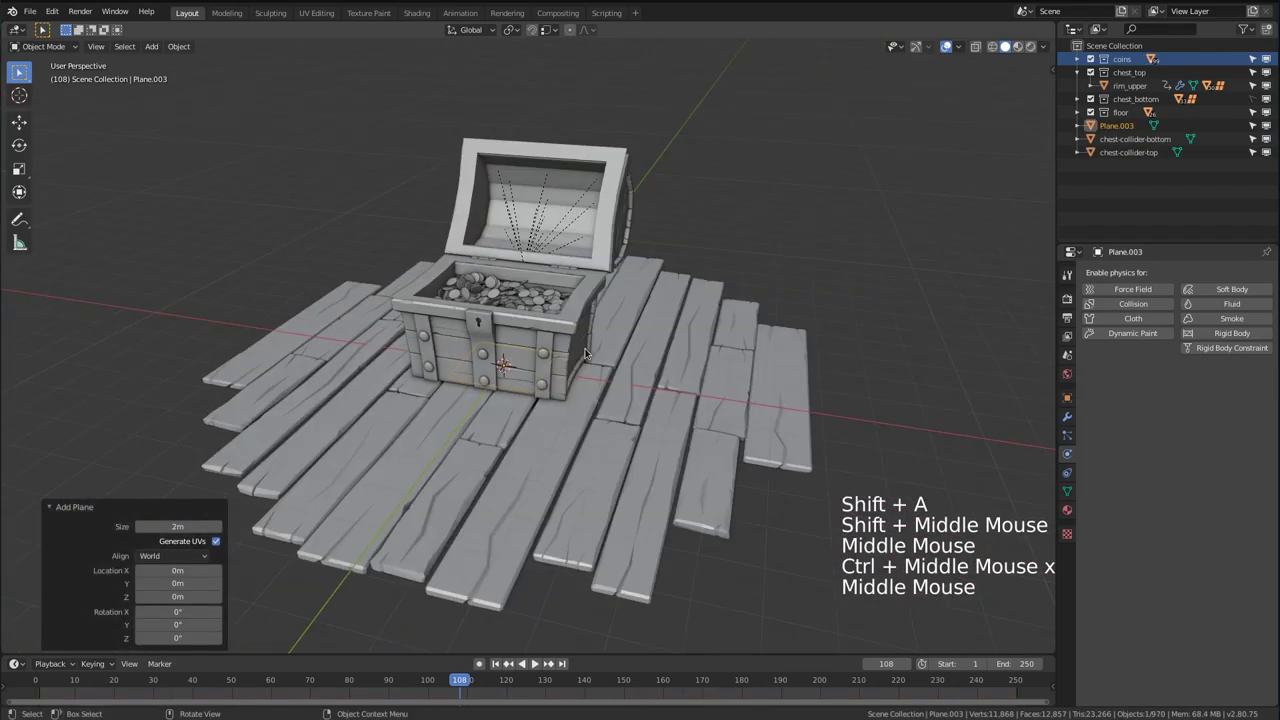
{"action": "key", "text": "s"}
{"action": "left_click", "coordinate": [208, 263]}
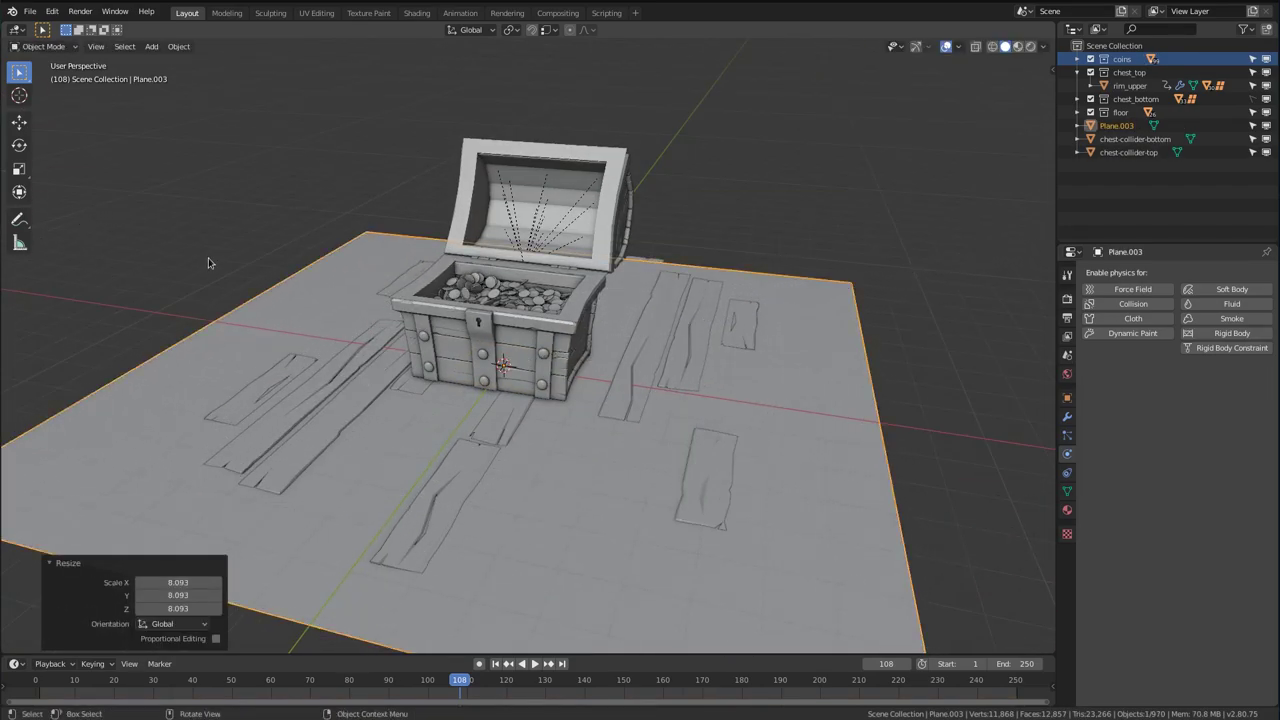
Move the ground plane slightly backward along the Y axis and apply its scale
{"action": "key", "text": "g"}
{"action": "key", "text": "y"}
{"action": "left_click", "coordinate": [432, 261]}
{"action": "key", "text": "ctrl+a"}
{"action": "left_click", "coordinate": [432, 261]}
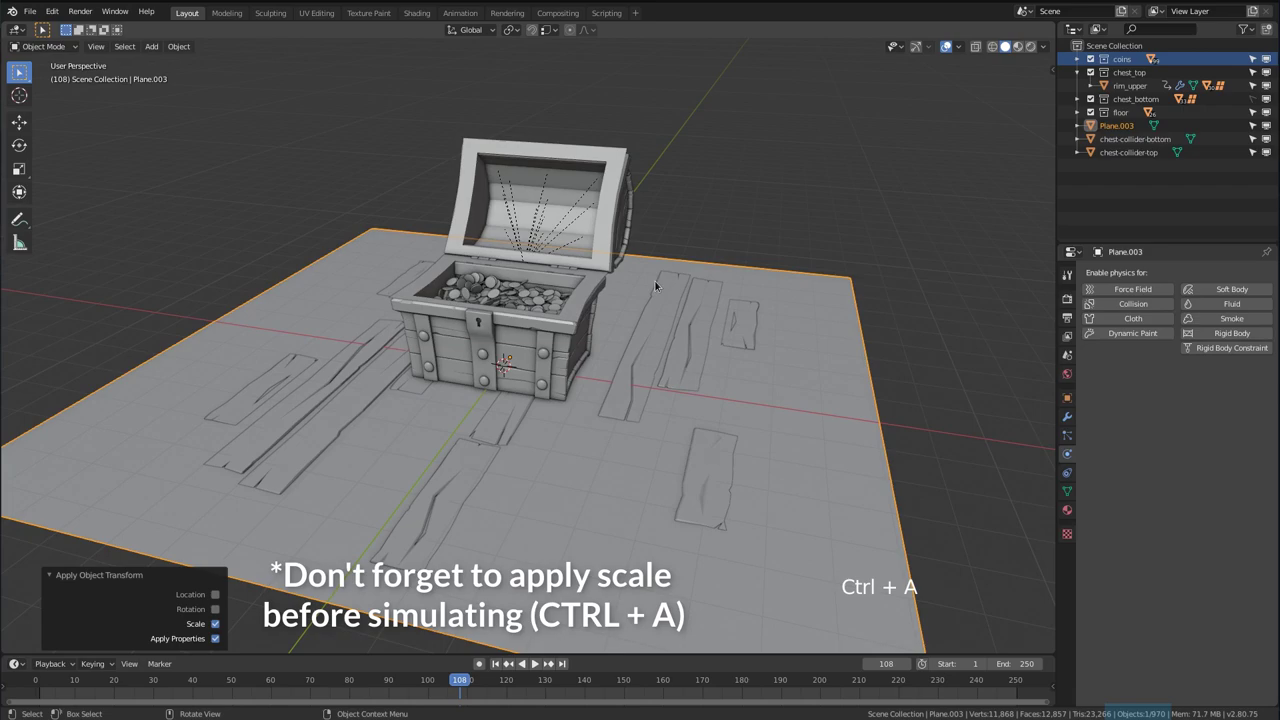
Add a passive rigid body to the ground plane
{"action": "left_click", "coordinate": [178, 46]}
{"action": "mouse_move", "coordinate": [265, 357]}
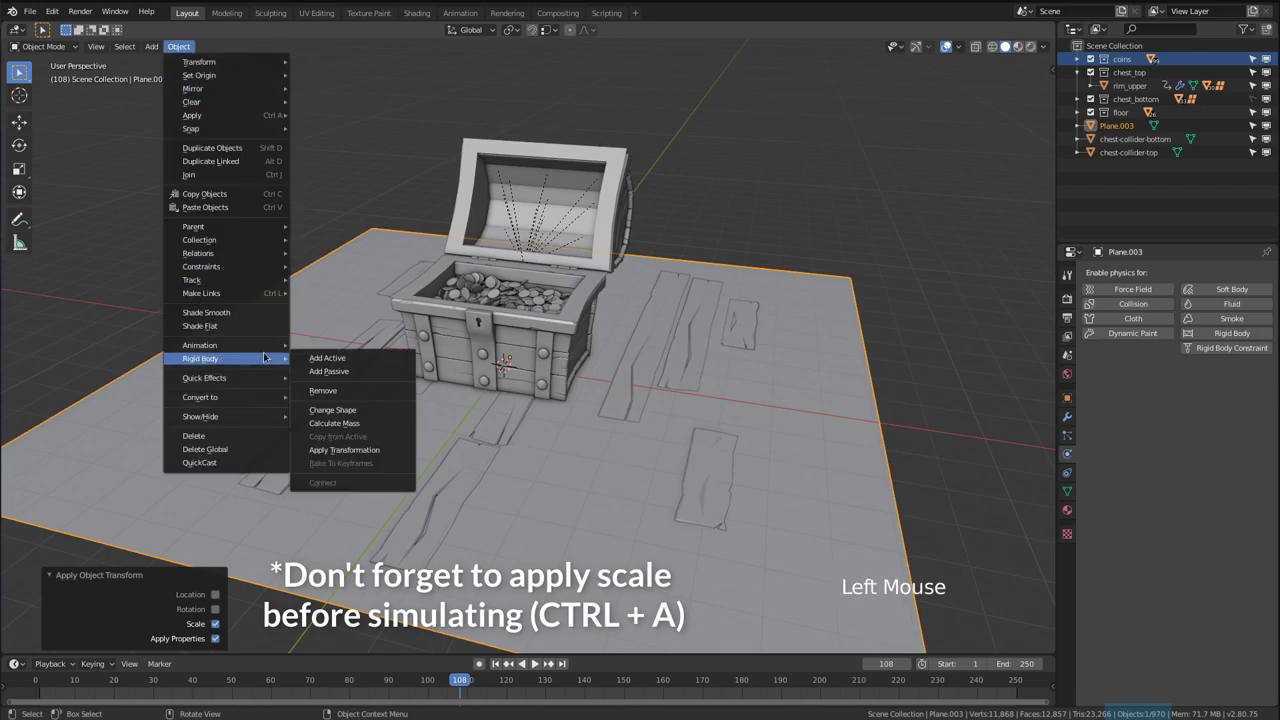
{"action": "left_click", "coordinate": [341, 372]}
{"action": "middle_click_drag", "start_coordinate": [974, 304], "coordinate": [660, 287]}
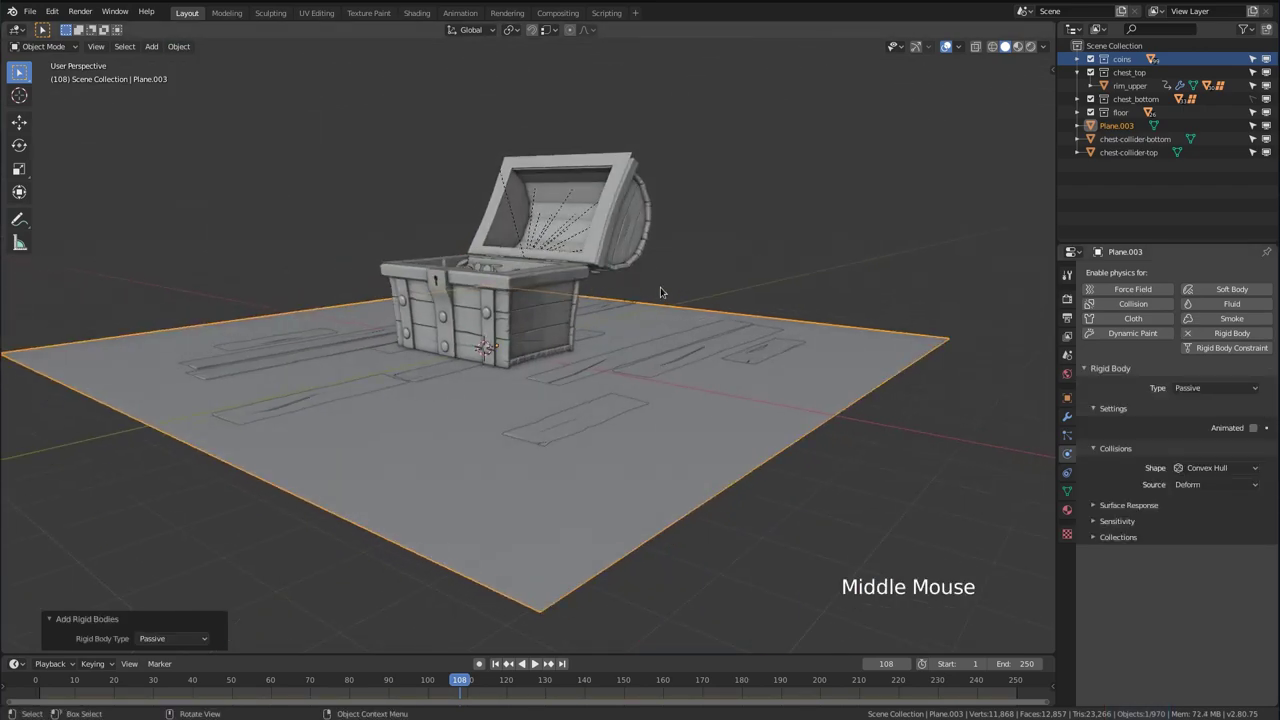
Set the timeline start frame to 70 and the rigid body world to 120 steps per second, 20 solver iterations and simulation start 97
{"action": "left_click", "coordinate": [945, 663]}
{"action": "type", "text": "70"}
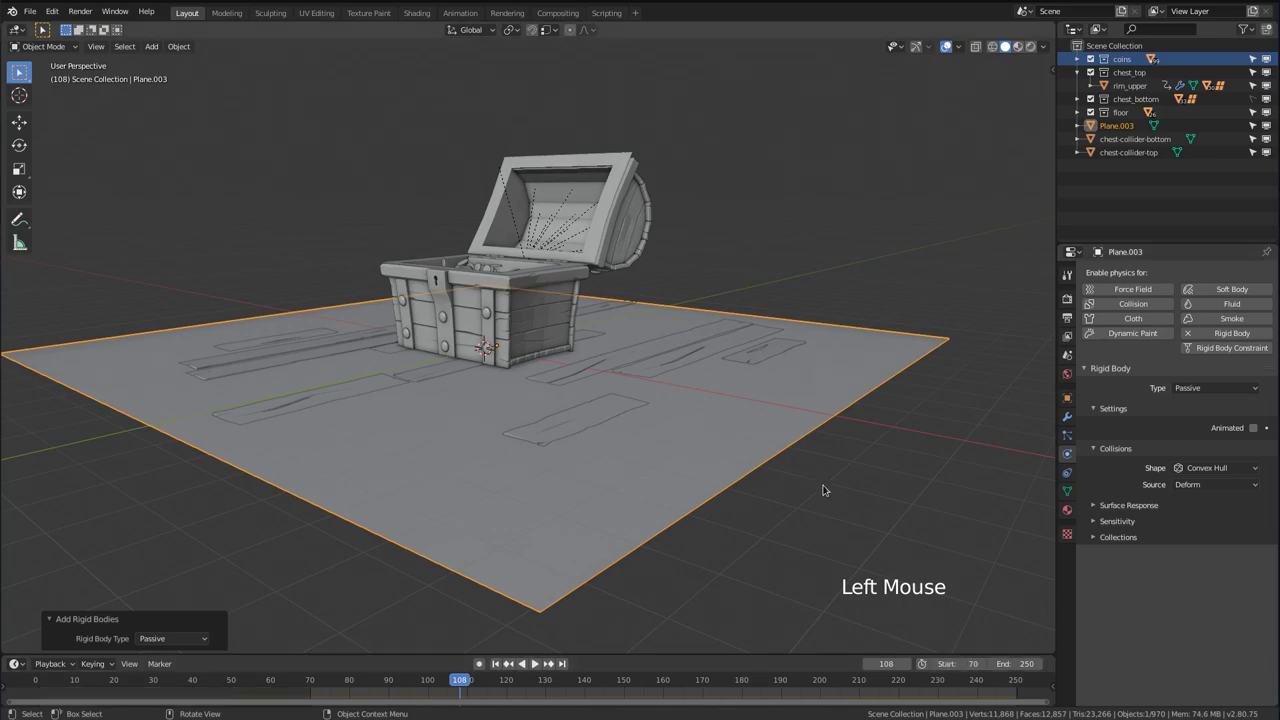
{"action": "left_click", "coordinate": [1067, 356]}
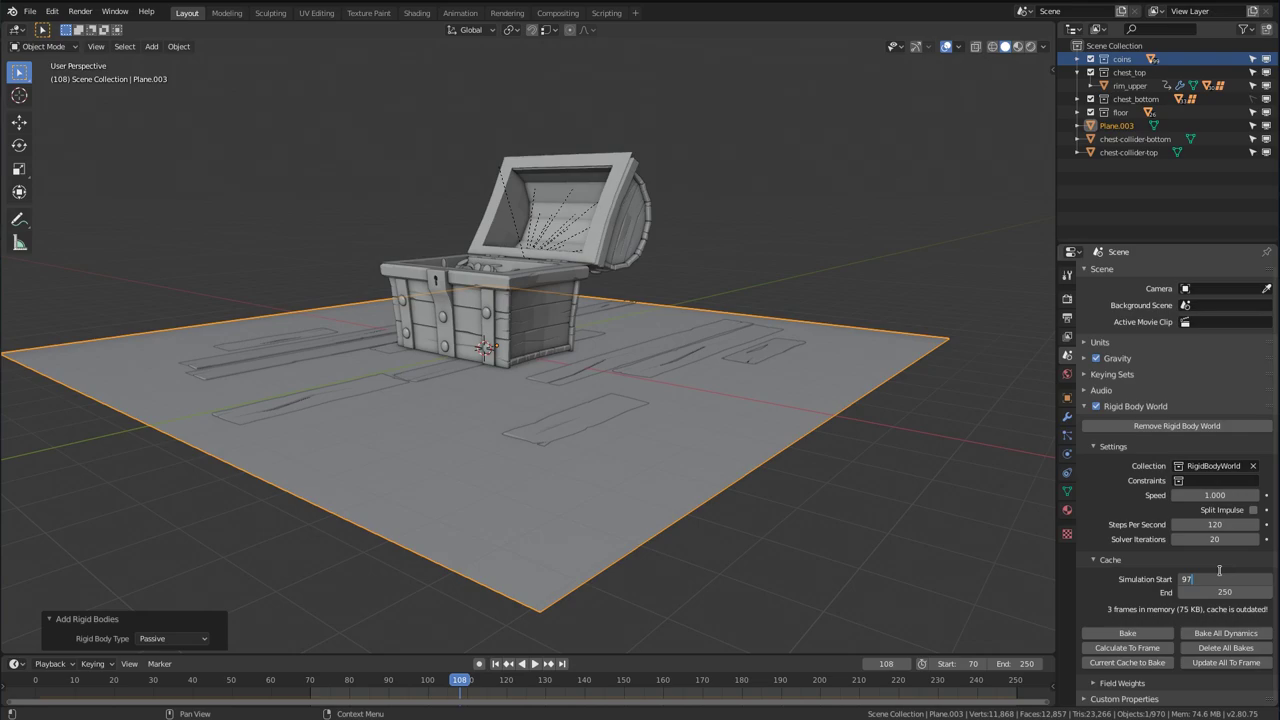
Switch the viewport to wireframe shading and add an ico sphere with a 1 m radius at the world origin
{"action": "middle_click_drag", "start_coordinate": [665, 370], "coordinate": [650, 270], "text": "ctrl"}
{"action": "key", "text": "z"}
{"action": "middle_click_drag", "start_coordinate": [552, 342], "coordinate": [540, 309]}
{"action": "key", "text": "shift+a"}
{"action": "mouse_move", "coordinate": [534, 232]}
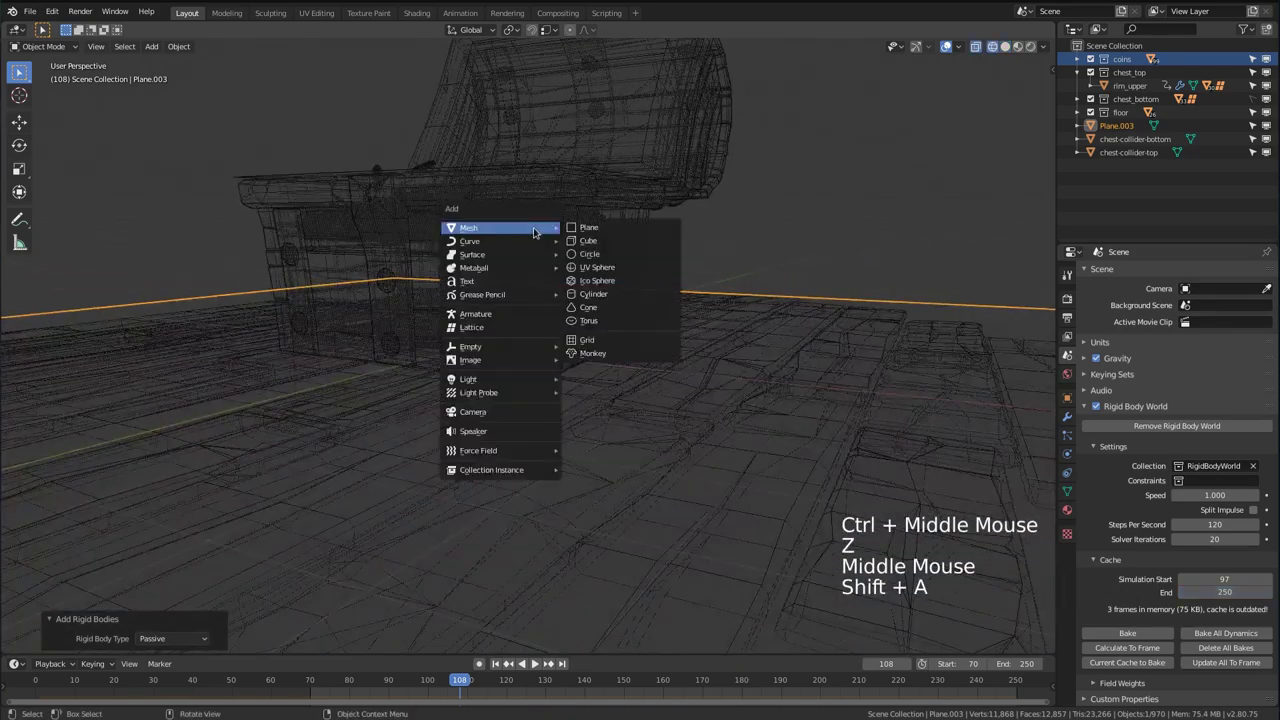
{"action": "left_click", "coordinate": [600, 281]}
{"action": "middle_click_drag", "start_coordinate": [740, 246], "coordinate": [649, 252]}
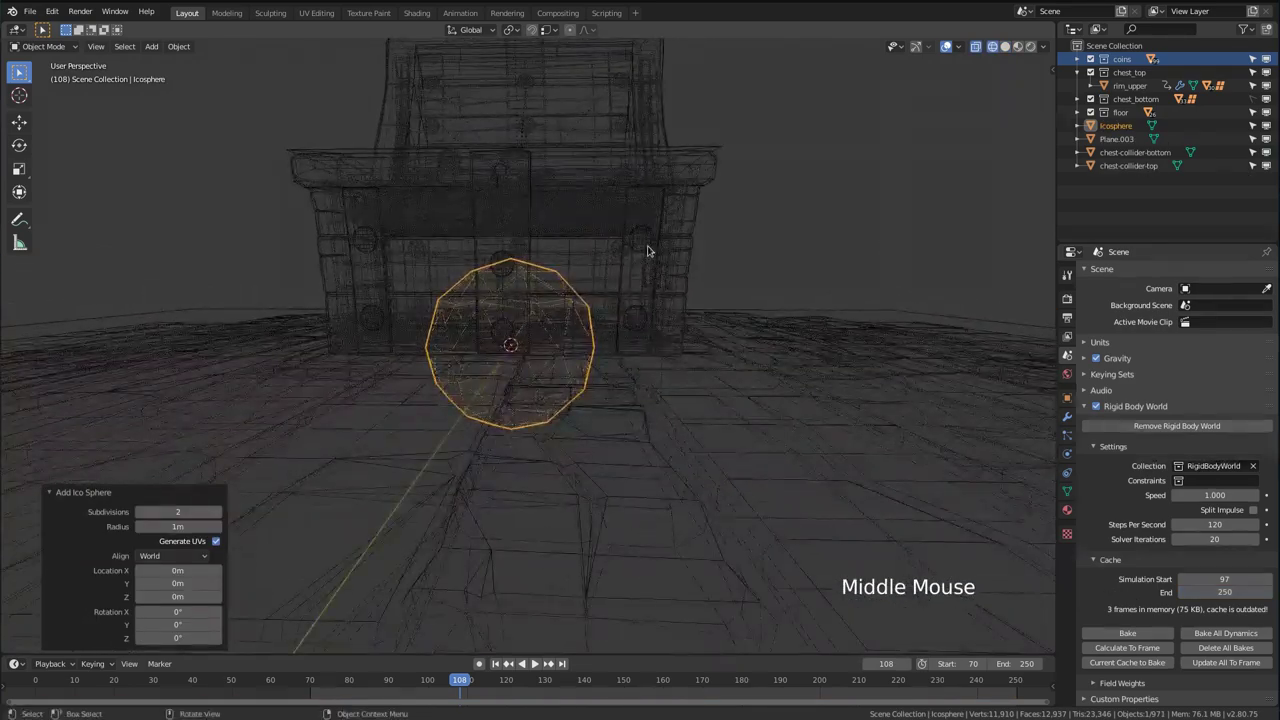
Raise the ico sphere about 0.9 m along Z into the chest's base and scale it down to 0.203
{"action": "key", "text": "KP_1"}
{"action": "middle_click_drag", "start_coordinate": [632, 350], "coordinate": [618, 300], "text": "ctrl"}
{"action": "key", "text": "g"}
{"action": "key", "text": "z"}
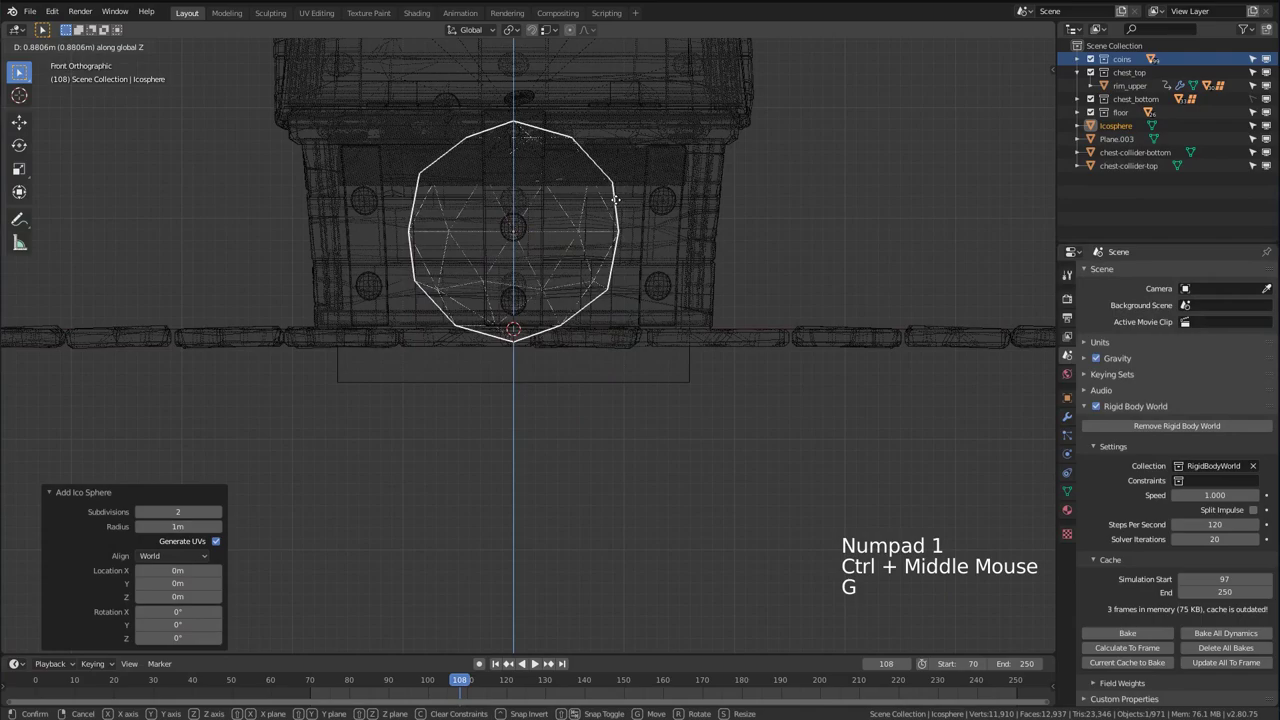
{"action": "left_click", "coordinate": [562, 203]}
{"action": "middle_click_drag", "start_coordinate": [560, 205], "coordinate": [549, 305], "text": "shift"}
{"action": "middle_click_drag", "start_coordinate": [549, 310], "coordinate": [543, 277], "text": "ctrl"}
{"action": "key", "text": "s"}
{"action": "left_click", "coordinate": [553, 299]}
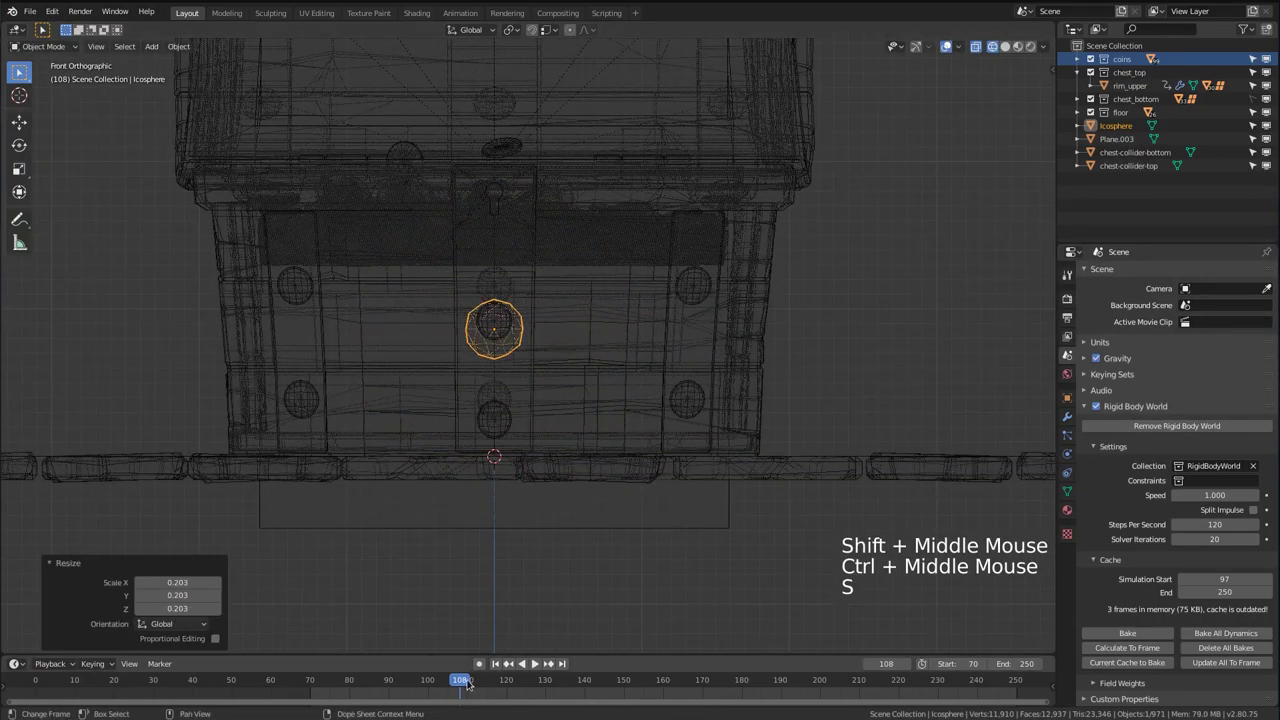
Insert a scale keyframe for the small ico sphere at frame 97
{"action": "left_click", "coordinate": [428, 683]}
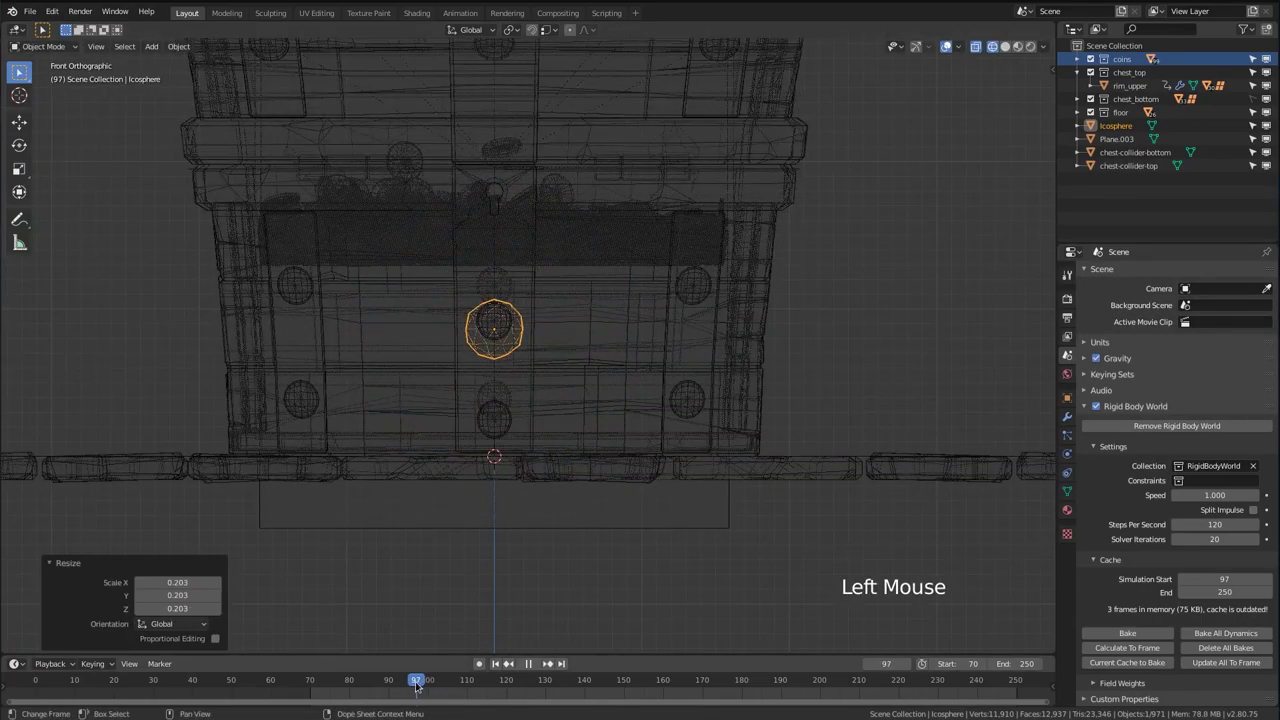
{"action": "key", "text": "i"}
{"action": "left_click", "coordinate": [550, 377]}
At frame 100, enlarge the ico sphere to nearly fill the chest's base height and insert a scale keyframe
{"action": "key", "text": "Right"}
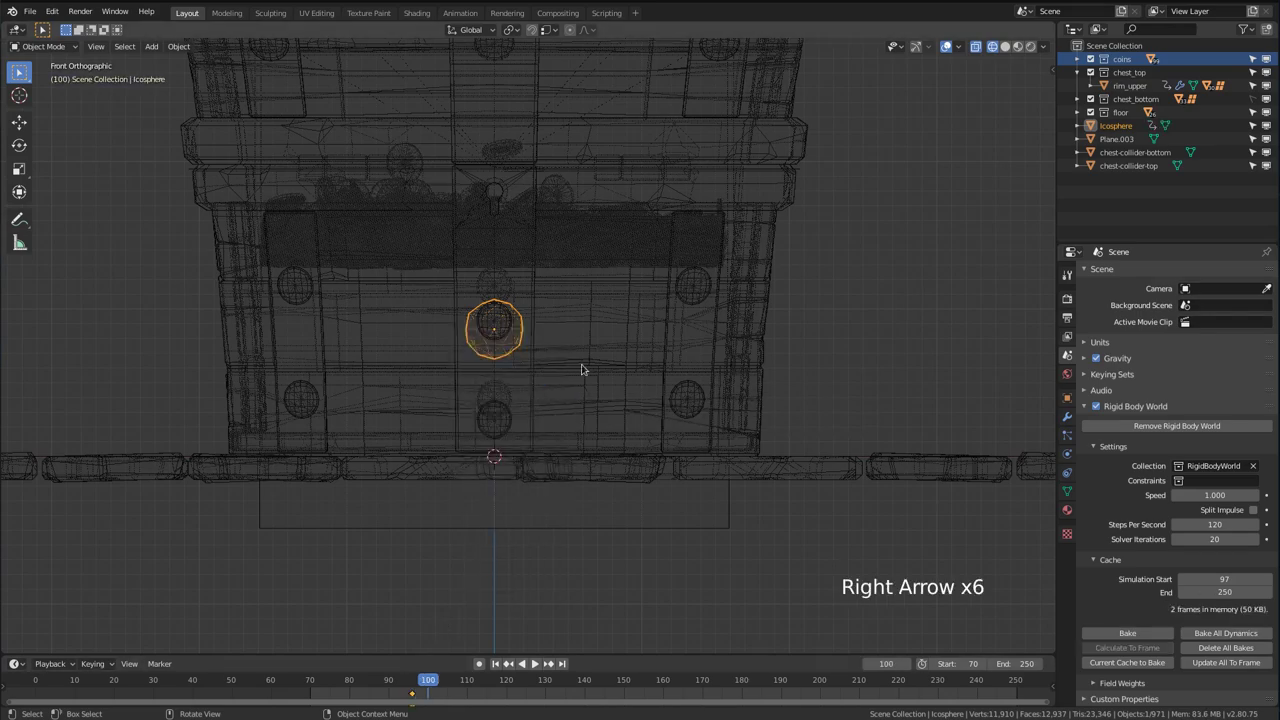
{"action": "key", "text": "s"}
{"action": "left_click", "coordinate": [865, 119]}
{"action": "key", "text": "i"}
{"action": "left_click", "coordinate": [642, 212]}
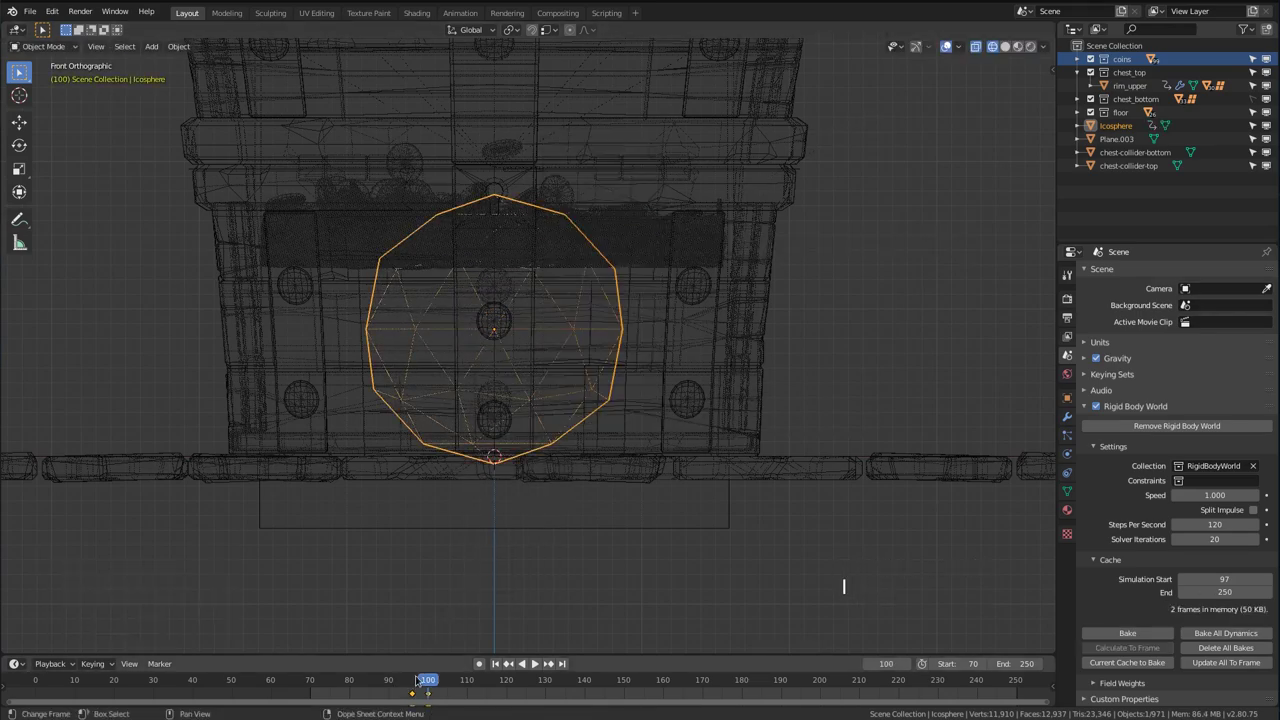
At frame 104, shrink the ico sphere to about the size of a chest rivet and insert a scale keyframe
{"action": "left_click", "coordinate": [443, 682]}
{"action": "key", "text": "s"}
{"action": "left_click", "coordinate": [592, 260]}
{"action": "key", "text": "i"}
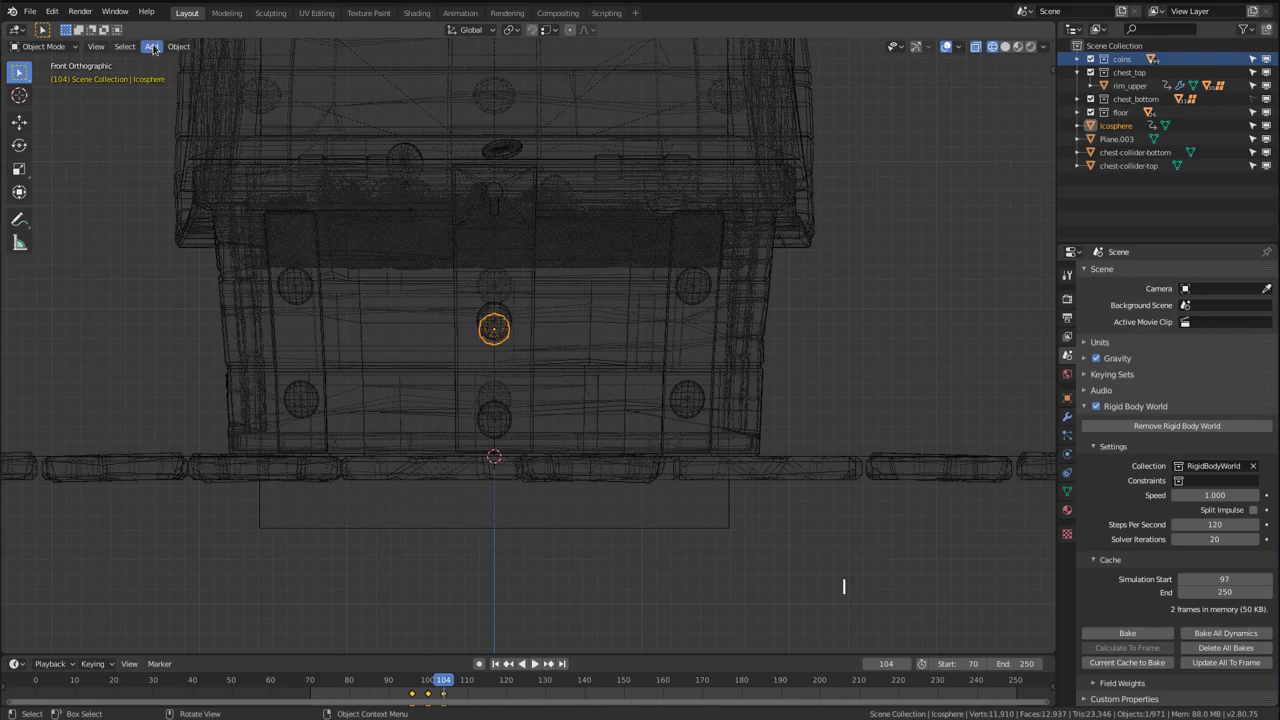
Add a passive rigid body to the ico sphere and set it as animated
{"action": "left_click", "coordinate": [178, 46]}
{"action": "mouse_move", "coordinate": [200, 358]}
{"action": "left_click", "coordinate": [337, 371]}
{"action": "left_click", "coordinate": [1067, 453]}
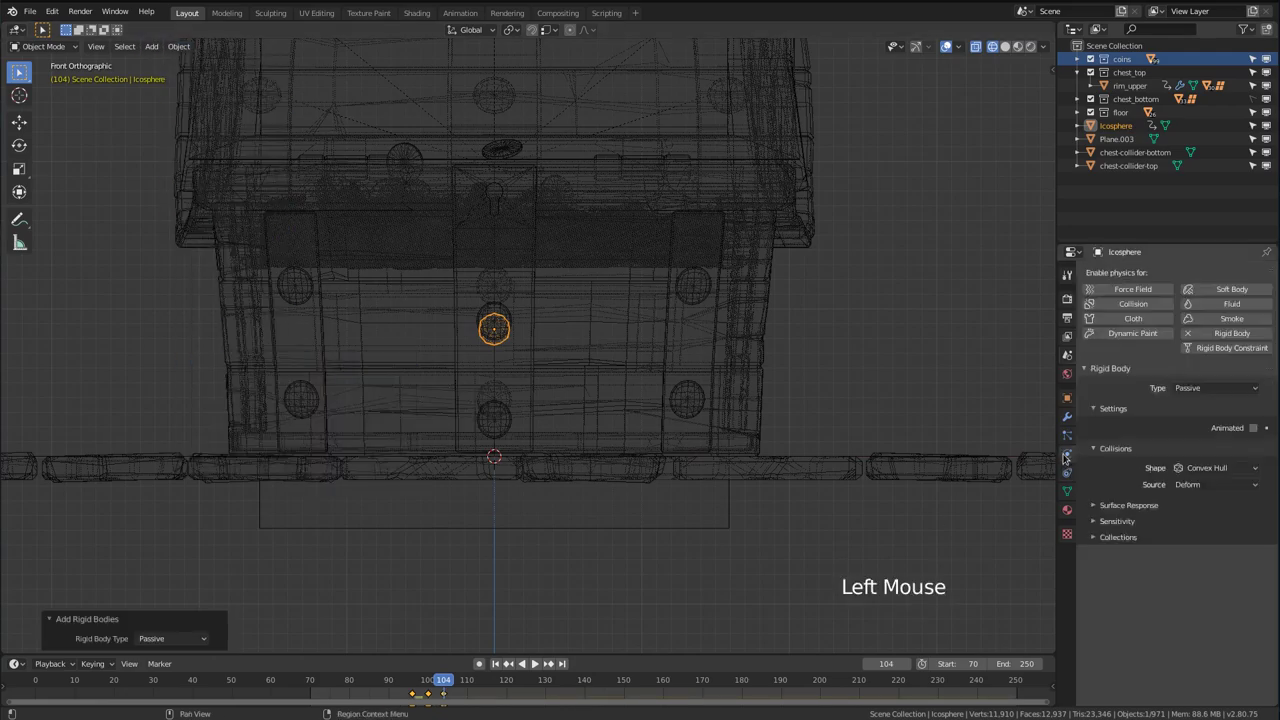
Play the simulation from the start frame and examine the coins' burst in solid shading from an angled view
{"action": "middle_click_drag", "start_coordinate": [865, 345], "coordinate": [812, 296], "text": "ctrl"}
{"action": "key", "text": "shift+Left"}
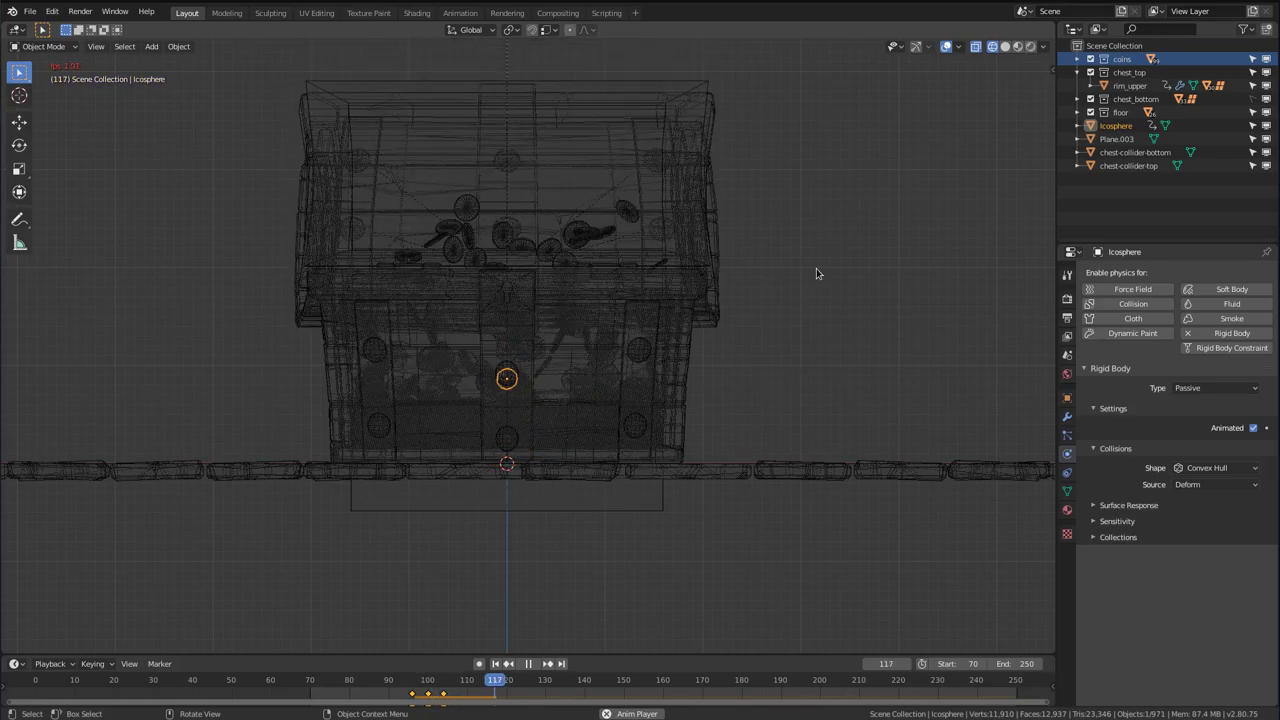
{"action": "key", "text": "shift+space"}
{"action": "mouse_move", "coordinate": [816, 268]}
{"action": "middle_mouse_down"}
{"action": "mouse_move", "coordinate": [518, 235]}
{"action": "mouse_move", "coordinate": [530, 285]}
{"action": "middle_mouse_up"}
{"action": "key", "text": "z"}
{"action": "mouse_move", "coordinate": [585, 285]}
{"action": "middle_mouse_down", "text": "ctrl"}
{"action": "mouse_move", "coordinate": [578, 253]}
{"action": "mouse_move", "coordinate": [588, 290]}
{"action": "middle_mouse_up", "text": "ctrl"}
{"action": "mouse_move", "coordinate": [502, 681]}
{"action": "left_mouse_down"}
{"action": "mouse_move", "coordinate": [431, 681]}
{"action": "mouse_move", "coordinate": [466, 681]}
{"action": "left_mouse_up"}
At frame 100, scale the ico sphere up by a factor of about 1.53 and update its scale keyframe
{"action": "key", "text": "shift+Left"}
{"action": "key", "text": "z"}
{"action": "middle_click_drag", "start_coordinate": [560, 350], "coordinate": [587, 257]}
{"action": "key", "text": "KP_1"}
{"action": "left_click", "coordinate": [428, 684]}
{"action": "key", "text": "s"}
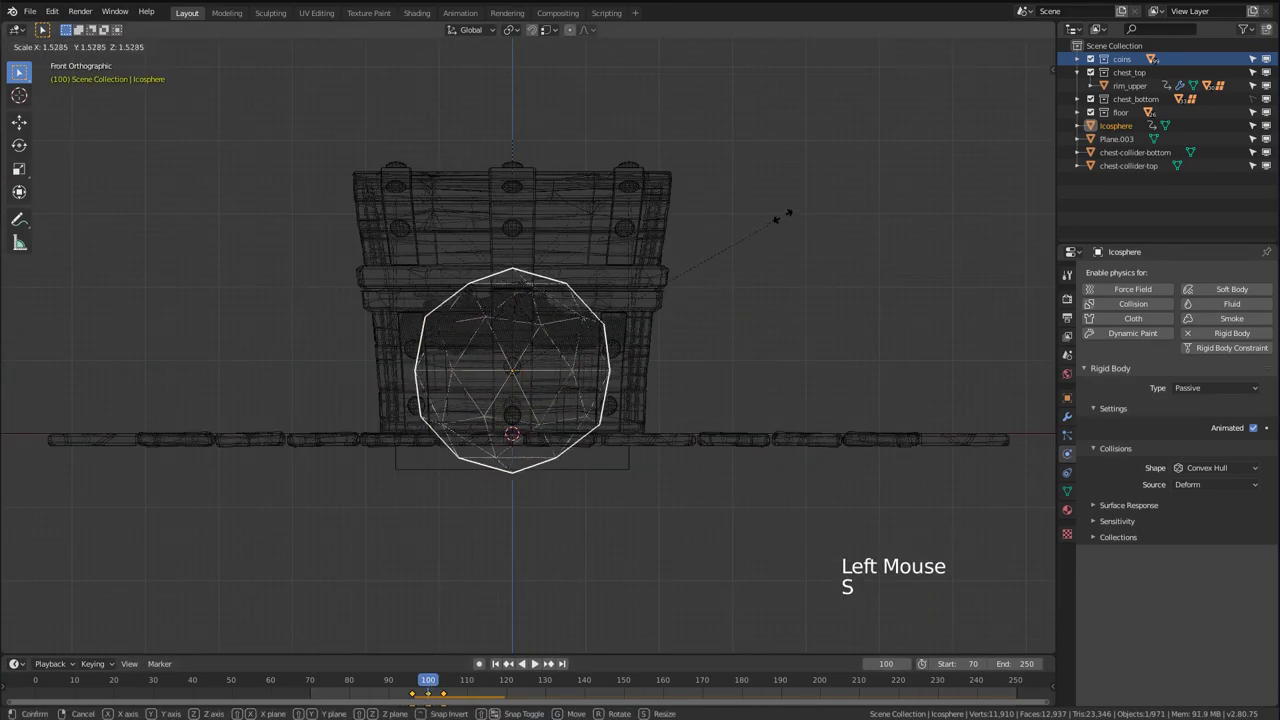
{"action": "left_click", "coordinate": [782, 217]}
{"action": "key", "text": "i"}
{"action": "left_click", "coordinate": [635, 233]}
Replay the simulation with the enlarged sphere and examine the burst in solid shading from several angles
{"action": "key", "text": "shift+Left"}
{"action": "key", "text": "shift+space"}
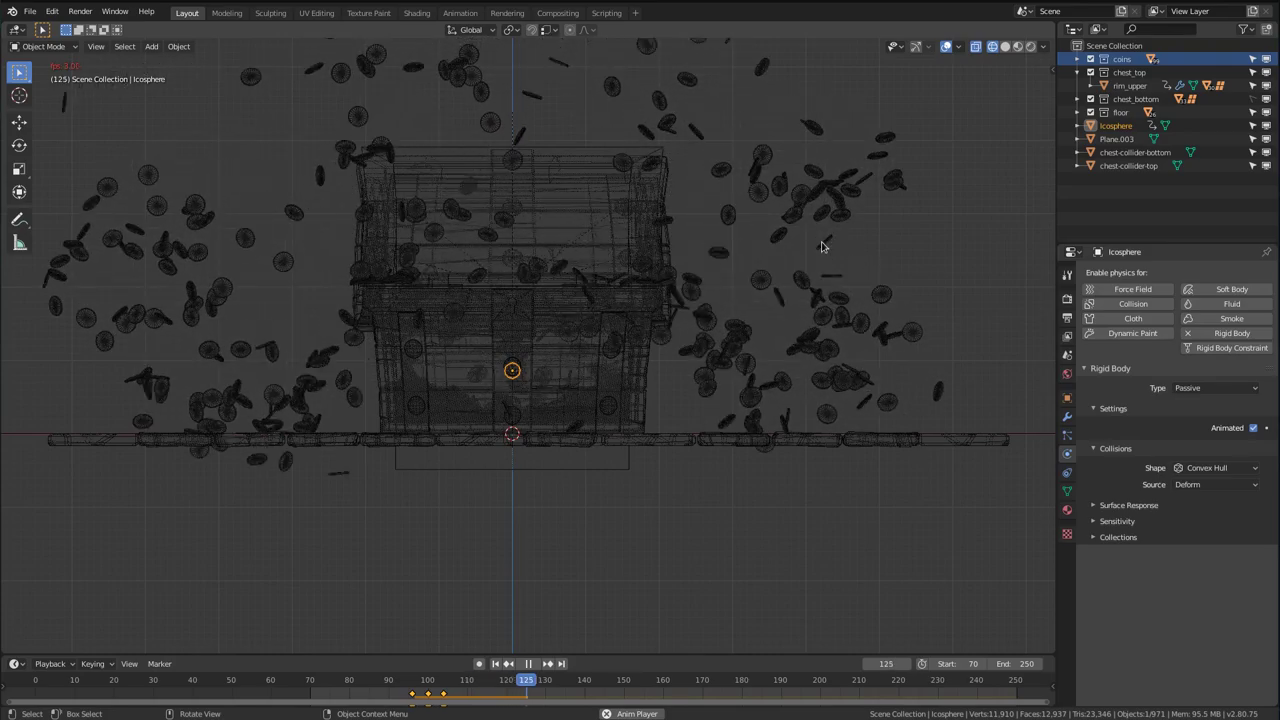
{"action": "key", "text": "shift+space"}
{"action": "middle_click_drag", "start_coordinate": [786, 249], "coordinate": [700, 290]}
{"action": "key", "text": "z"}
{"action": "middle_click_drag", "start_coordinate": [715, 300], "coordinate": [705, 350], "text": "ctrl"}
{"action": "left_click_drag", "start_coordinate": [430, 682], "coordinate": [466, 683]}
{"action": "key", "text": "shift+space"}
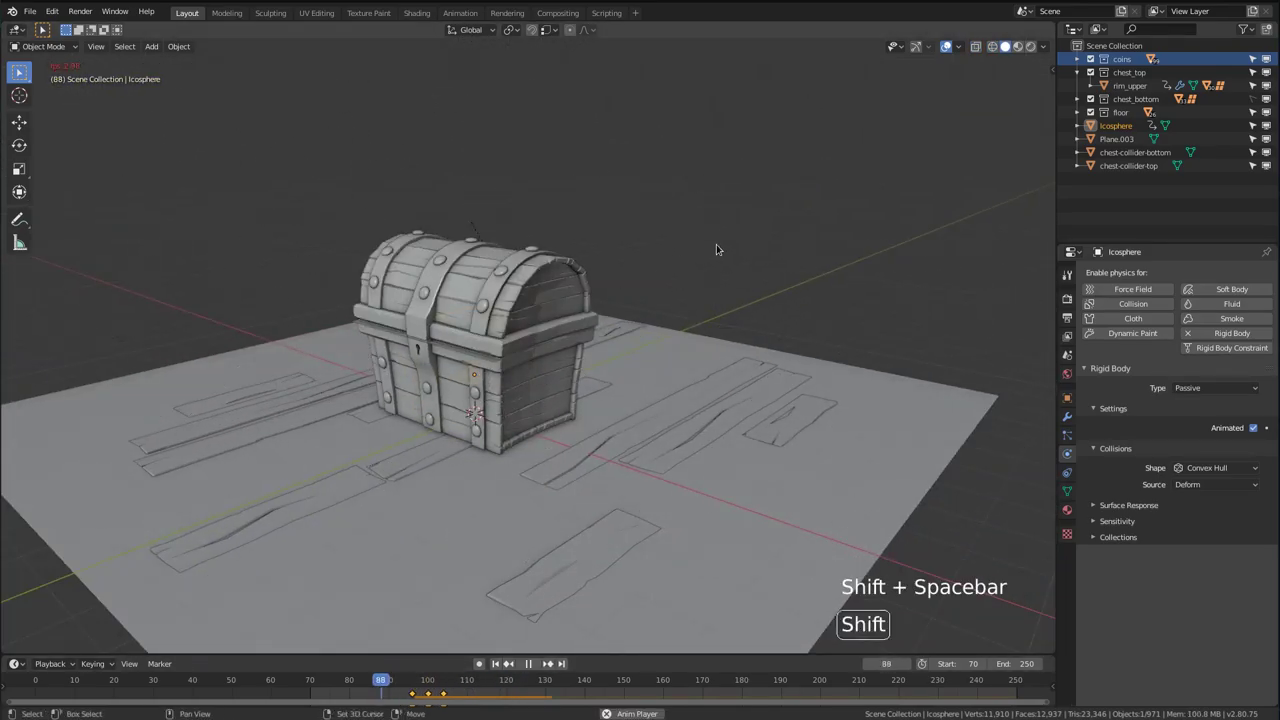
{"action": "key", "text": "shift+space"}
{"action": "middle_click_drag", "start_coordinate": [716, 244], "coordinate": [700, 300], "text": "ctrl"}
{"action": "middle_click_drag", "start_coordinate": [700, 300], "coordinate": [473, 676]}
Move the ico sphere along X toward one side of the chest and place a duplicate on the opposite side
{"action": "key", "text": "shift+Left"}
{"action": "key", "text": "z"}
{"action": "key", "text": "g"}
{"action": "key", "text": "x"}
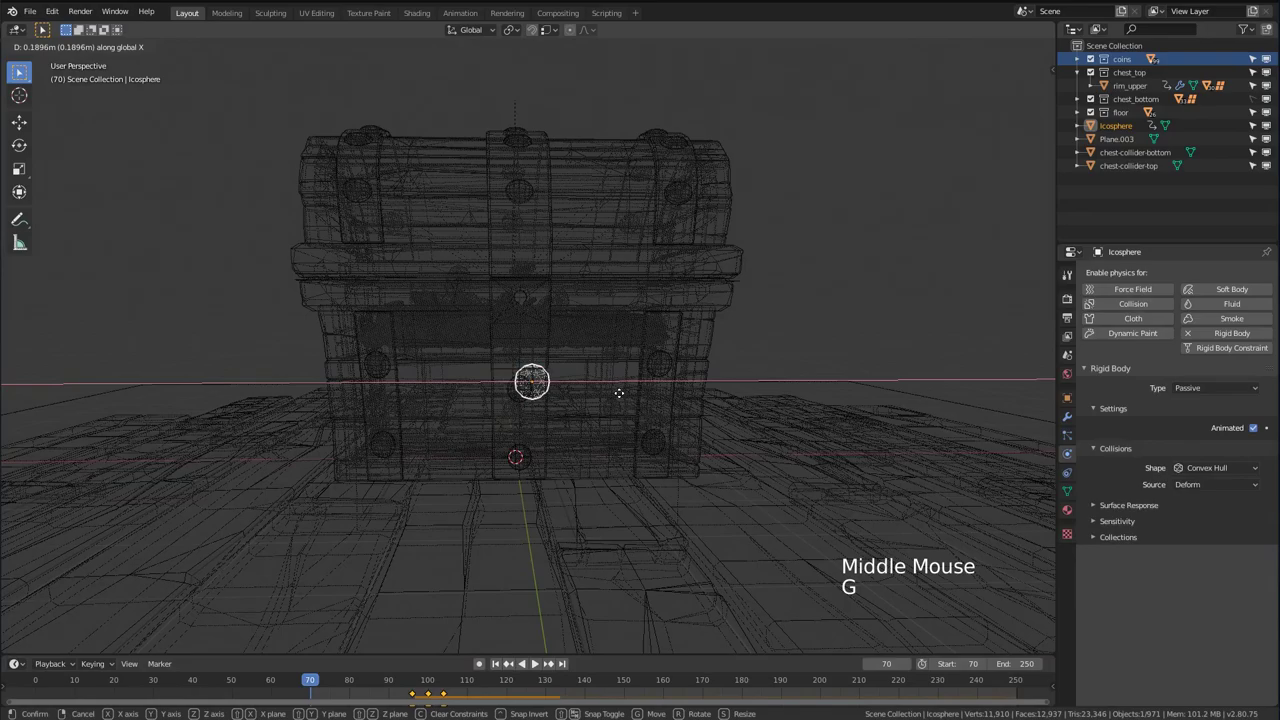
{"action": "left_click", "coordinate": [691, 376]}
{"action": "key", "text": "shift+d"}
{"action": "key", "text": "x"}
{"action": "left_click", "coordinate": [526, 374]}
Play the simulation with both spheres from the start and examine how the coins scatter on the ground
{"action": "key", "text": "shift+Left"}
{"action": "mouse_move", "coordinate": [530, 372]}
{"action": "middle_mouse_down"}
{"action": "mouse_move", "coordinate": [686, 320]}
{"action": "mouse_move", "coordinate": [714, 296]}
{"action": "mouse_move", "coordinate": [671, 276]}
{"action": "mouse_move", "coordinate": [690, 300]}
{"action": "middle_mouse_up"}
{"action": "key", "text": "shift+space"}
{"action": "key", "text": "shift+space"}
{"action": "key", "text": "z"}
{"action": "middle_click_drag", "start_coordinate": [690, 300], "coordinate": [705, 271], "text": "ctrl"}
{"action": "key", "text": "shift+Left"}
{"action": "key", "text": "shift+space"}
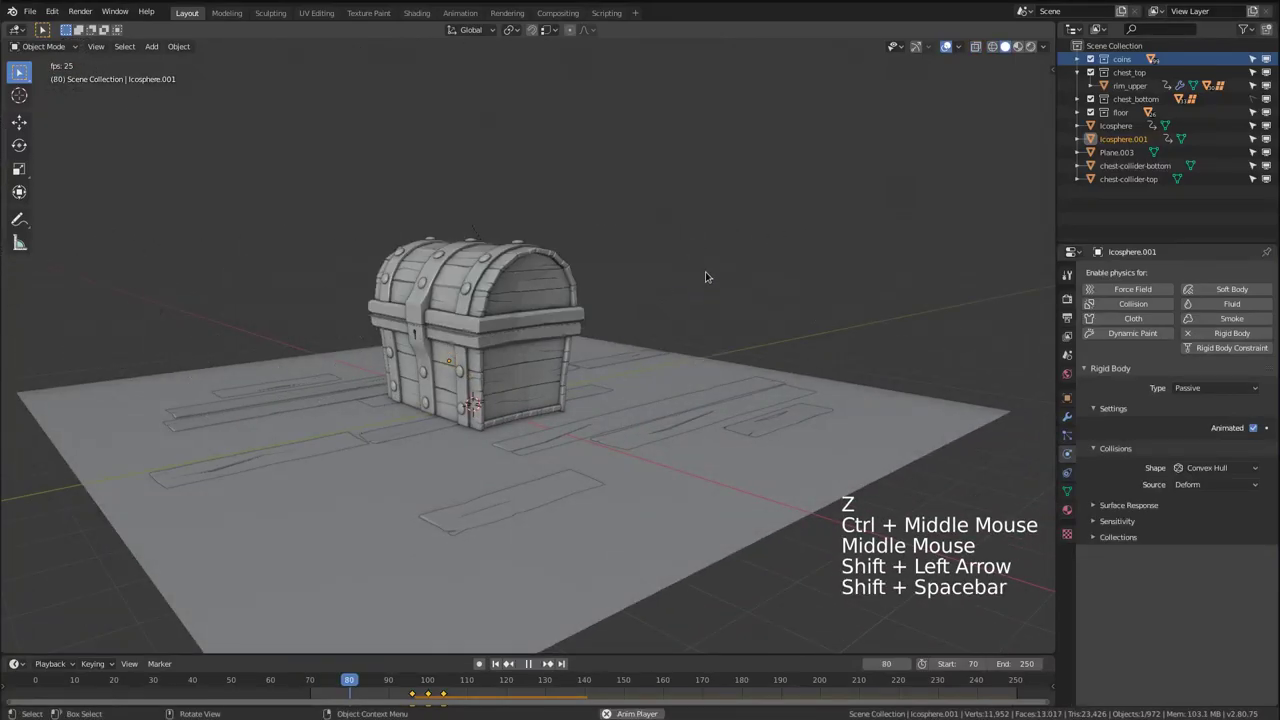
{"action": "key", "text": "shift+space"}
{"action": "middle_click_drag", "start_coordinate": [782, 255], "coordinate": [760, 240]}
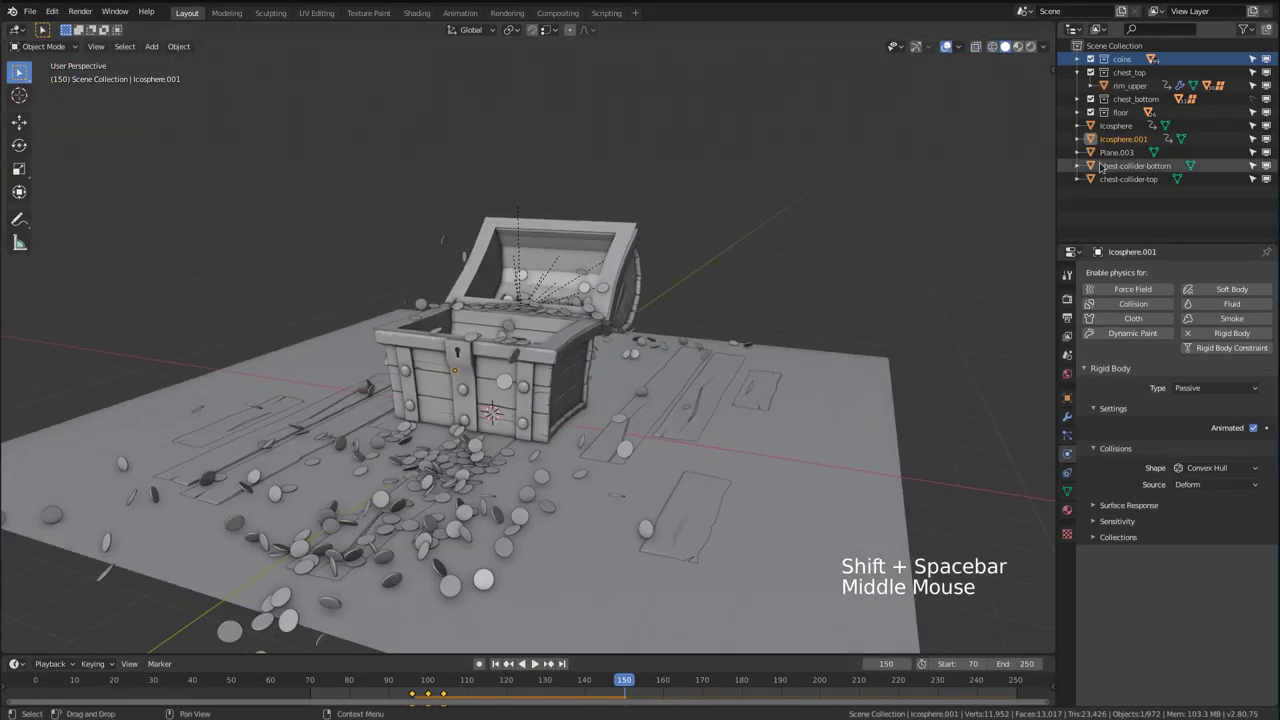
Rename the two ico spheres explosion_collider.000 and explosion_collider.001, and the ground plane ground_collider
{"action": "left_click", "coordinate": [1123, 139], "text": "ctrl"}
{"action": "type", "text": "explosion_collider"}
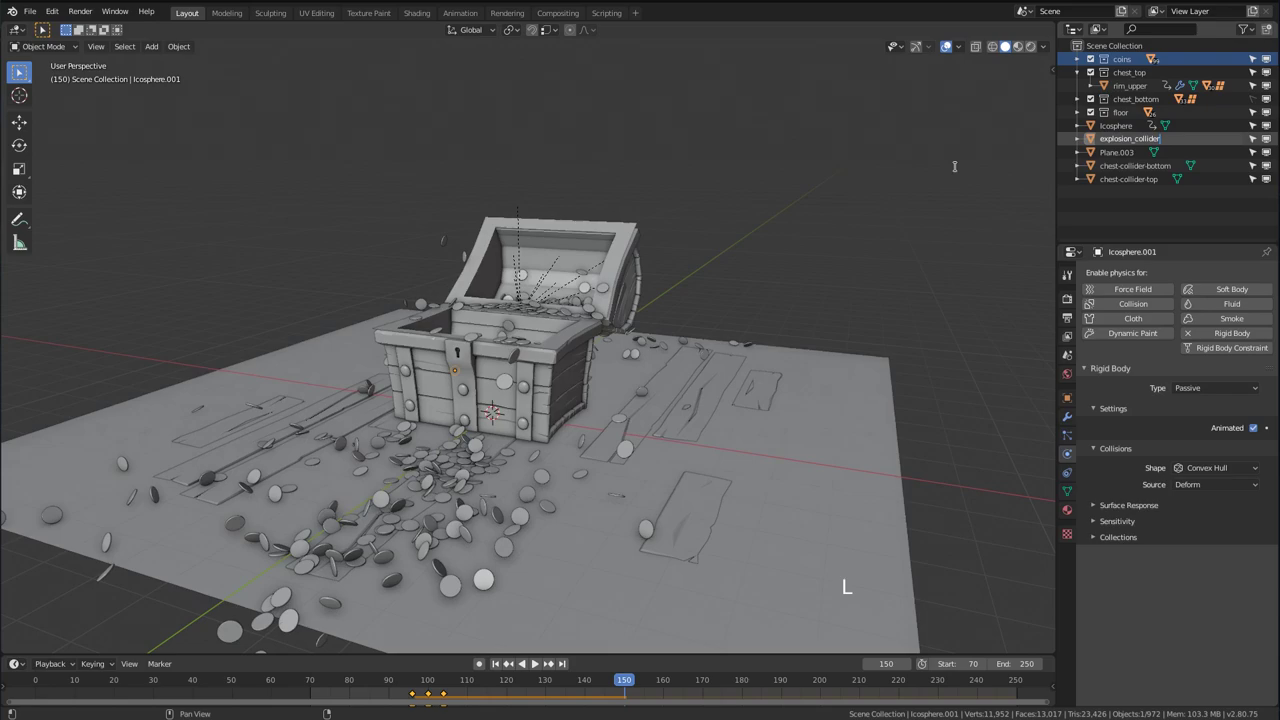
{"action": "type", "text": ".000"}
{"action": "key", "text": "Return"}
{"action": "left_click", "coordinate": [1120, 146]}
{"action": "left_click", "coordinate": [1116, 126], "text": "ctrl"}
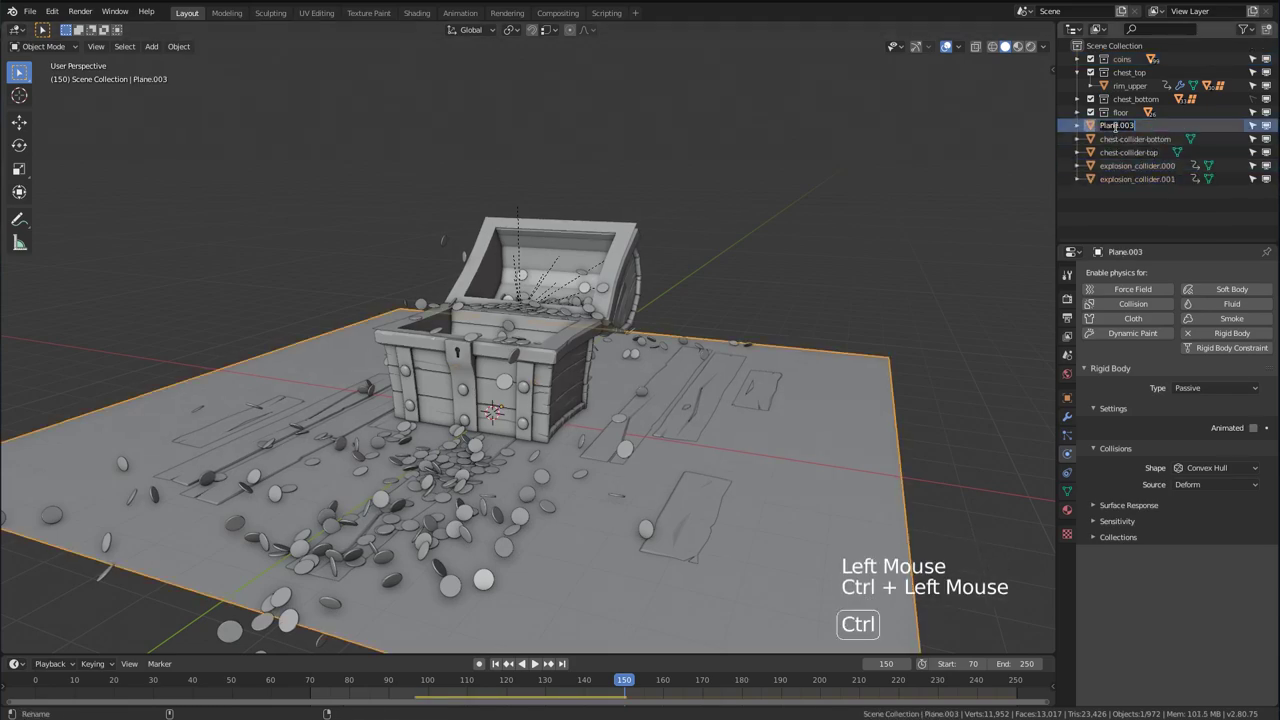
Move the chest, explosion and ground collider objects into a new collection named colliders
{"action": "left_click", "coordinate": [1109, 128]}
{"action": "left_click", "coordinate": [1109, 179], "text": "shift"}
{"action": "left_click", "coordinate": [1108, 166], "text": "shift"}
{"action": "left_click", "coordinate": [1108, 153], "text": "shift"}
{"action": "left_click", "coordinate": [1110, 140], "text": "shift"}
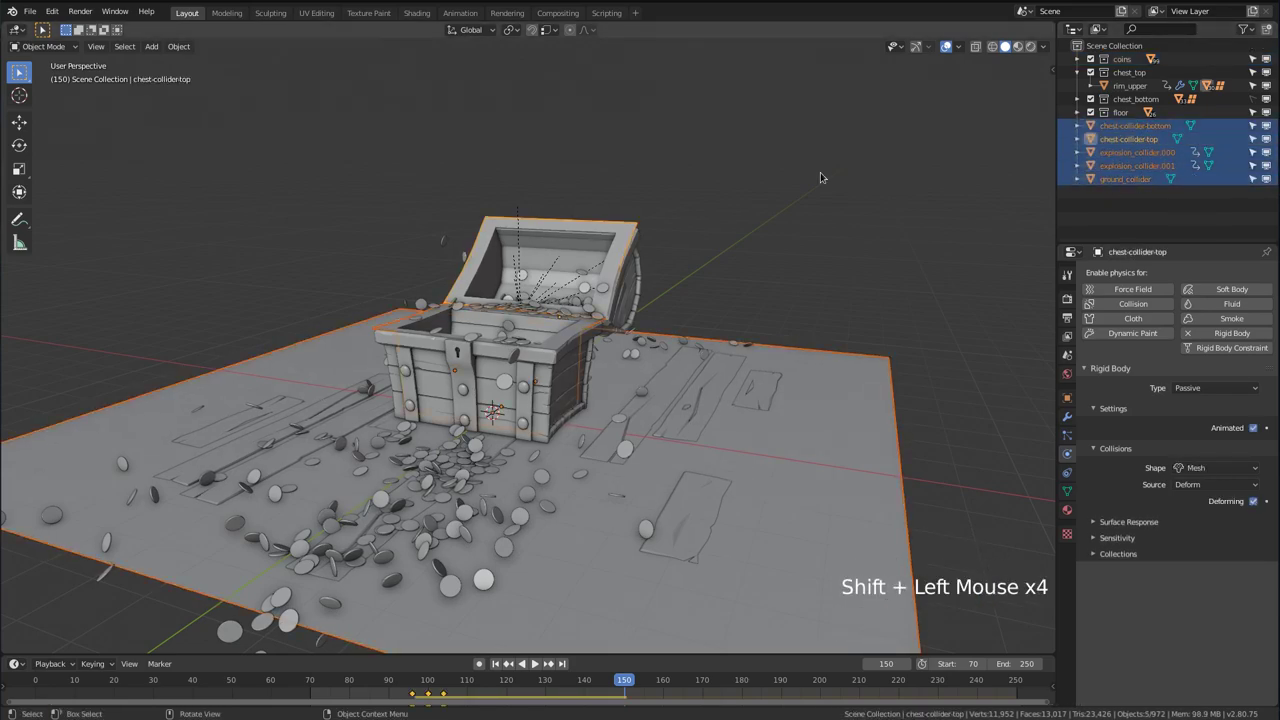
{"action": "key", "text": "m"}
{"action": "left_click", "coordinate": [791, 252]}
{"action": "type", "text": "colliders"}
{"action": "left_click", "coordinate": [790, 259]}
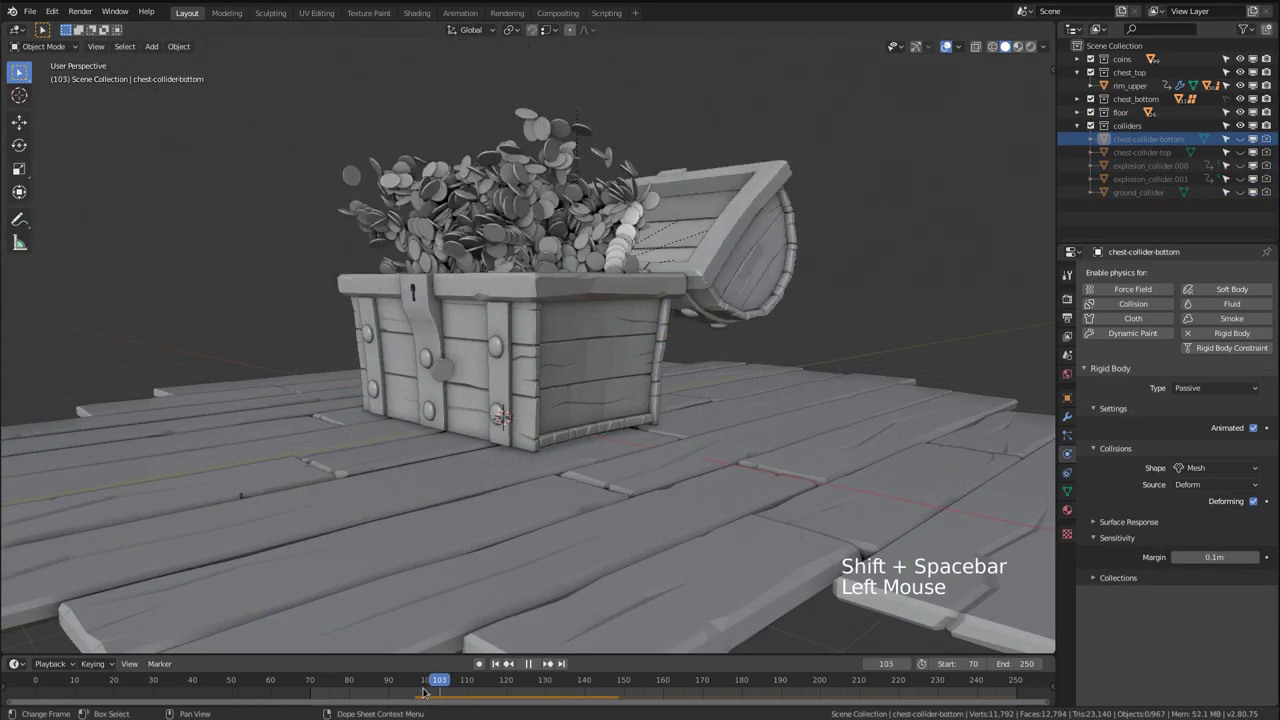
Hide the stray coin poking through the chest's front at frame 102 from the viewport and from renders
{"action": "left_click_drag", "start_coordinate": [423, 692], "coordinate": [435, 693]}
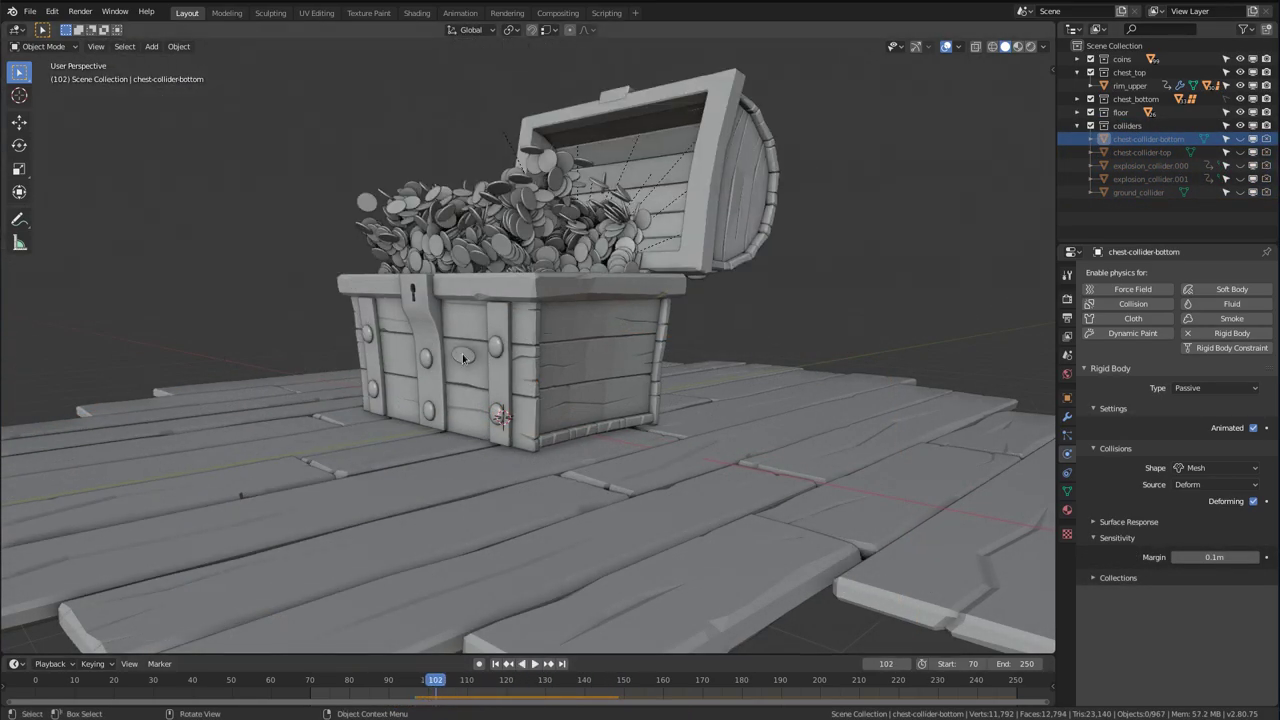
{"action": "left_click", "coordinate": [463, 355]}
{"action": "left_click", "coordinate": [1078, 59]}
{"action": "key", "text": "KP_Decimal"}
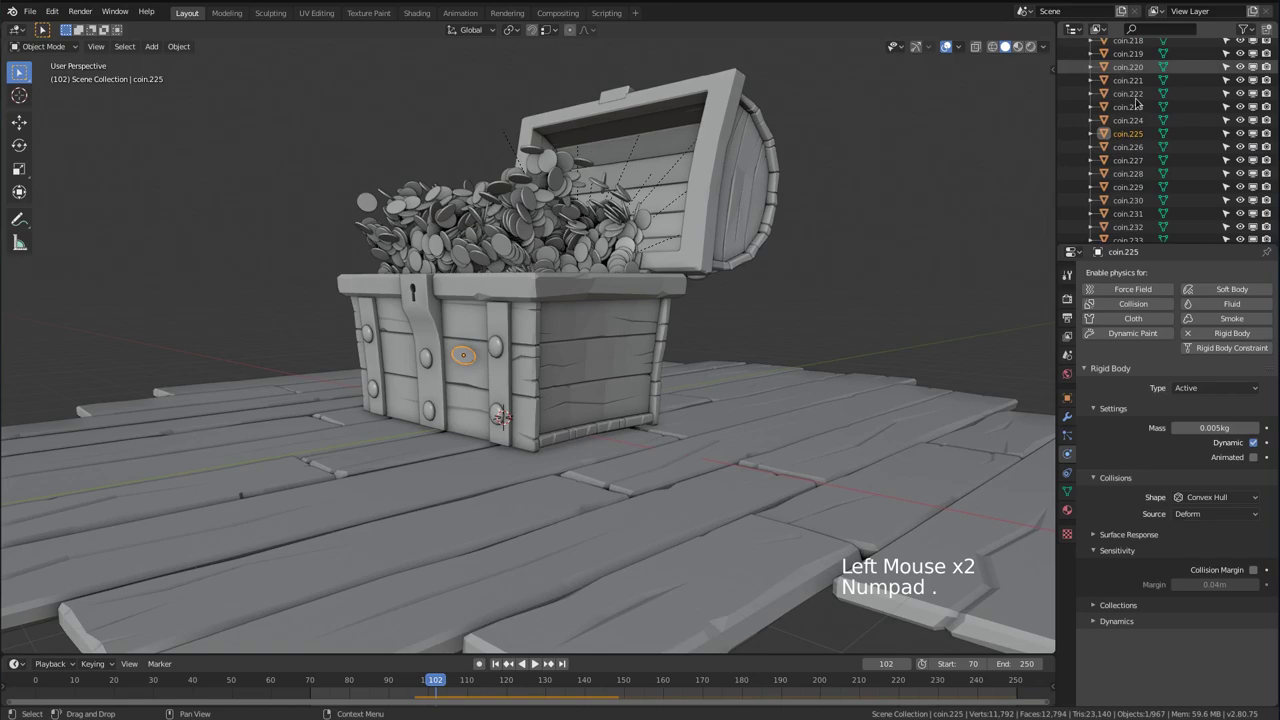
{"action": "left_click", "coordinate": [1241, 134]}
{"action": "left_click", "coordinate": [1266, 134]}
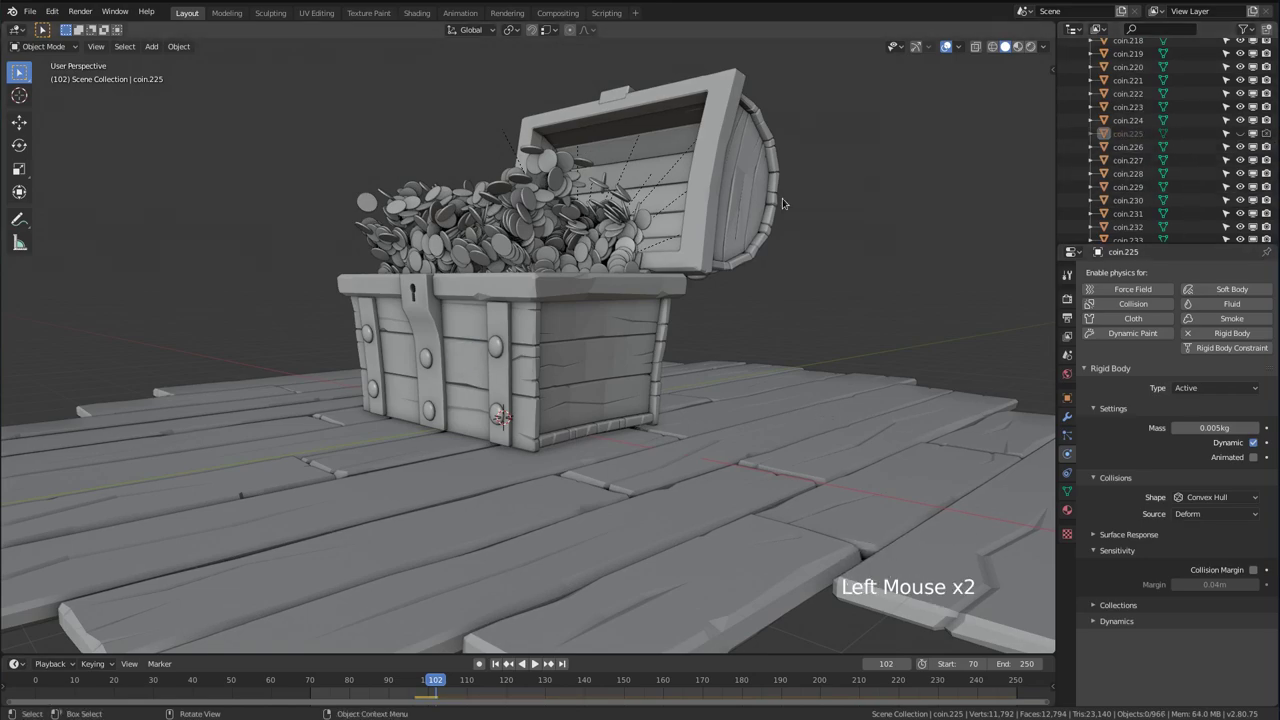
Replay the simulation and examine the coins inside and around the open chest at several frames and angles
{"action": "key", "text": "shift+Left"}
{"action": "key", "text": "shift+space"}
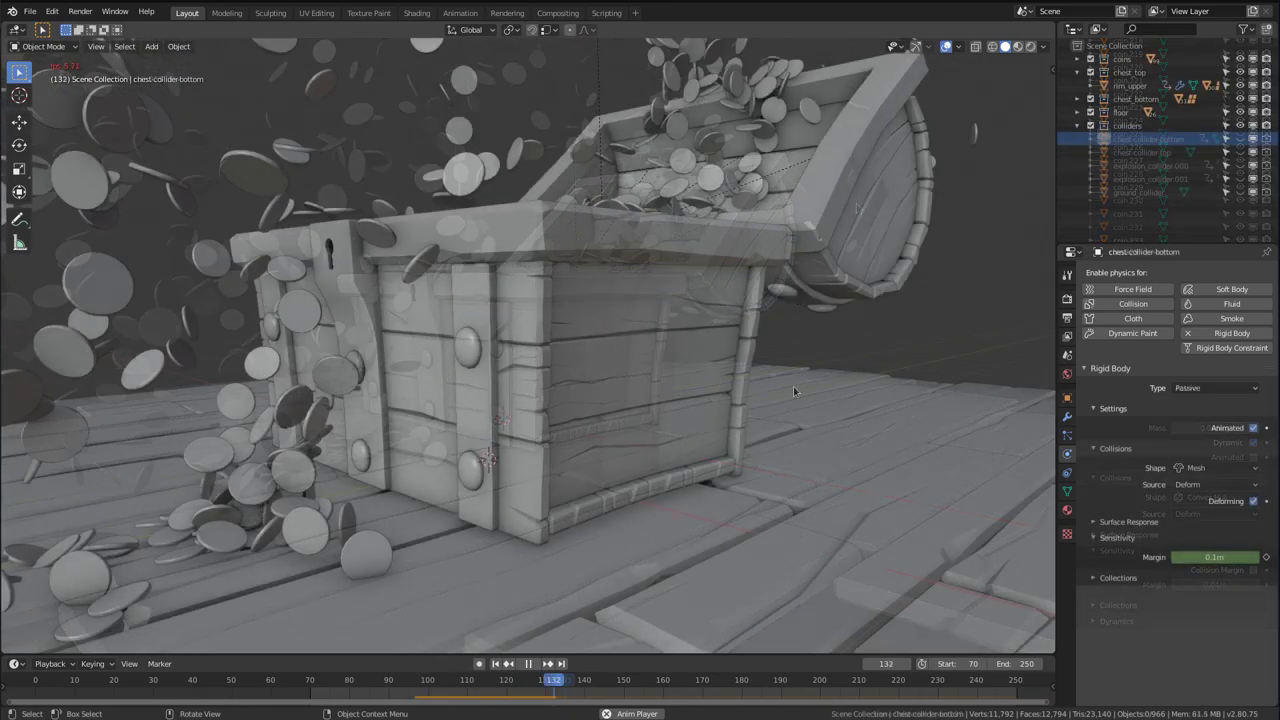
{"action": "middle_click_drag", "start_coordinate": [793, 391], "coordinate": [665, 405]}
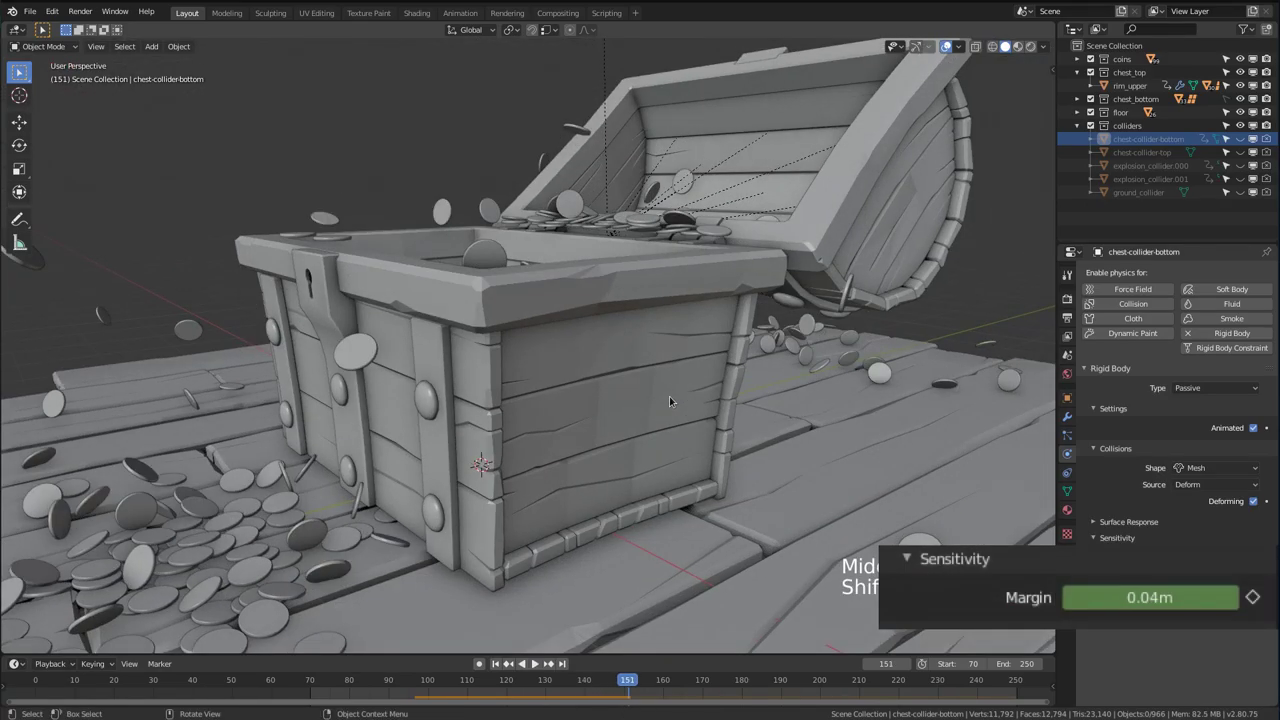
{"action": "left_click_drag", "start_coordinate": [560, 683], "coordinate": [500, 683]}
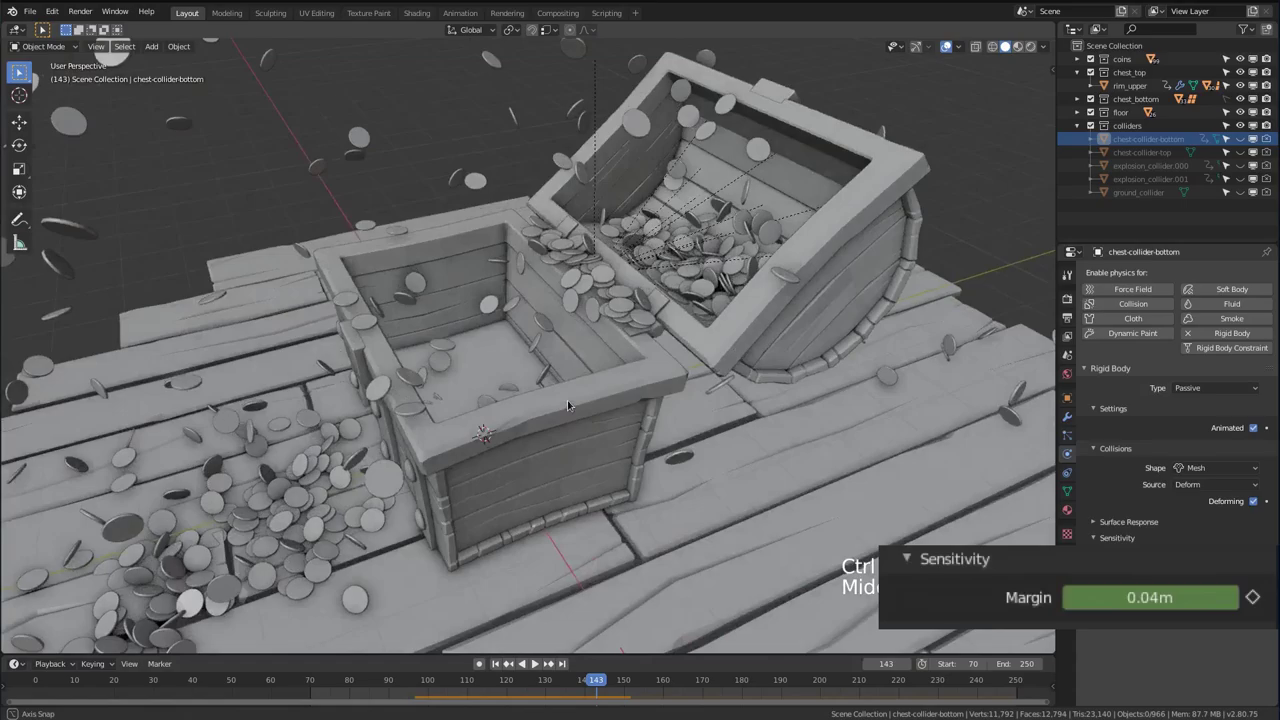
{"action": "middle_click_drag", "start_coordinate": [567, 401], "coordinate": [567, 365]}
{"action": "left_click_drag", "start_coordinate": [596, 681], "coordinate": [686, 681]}
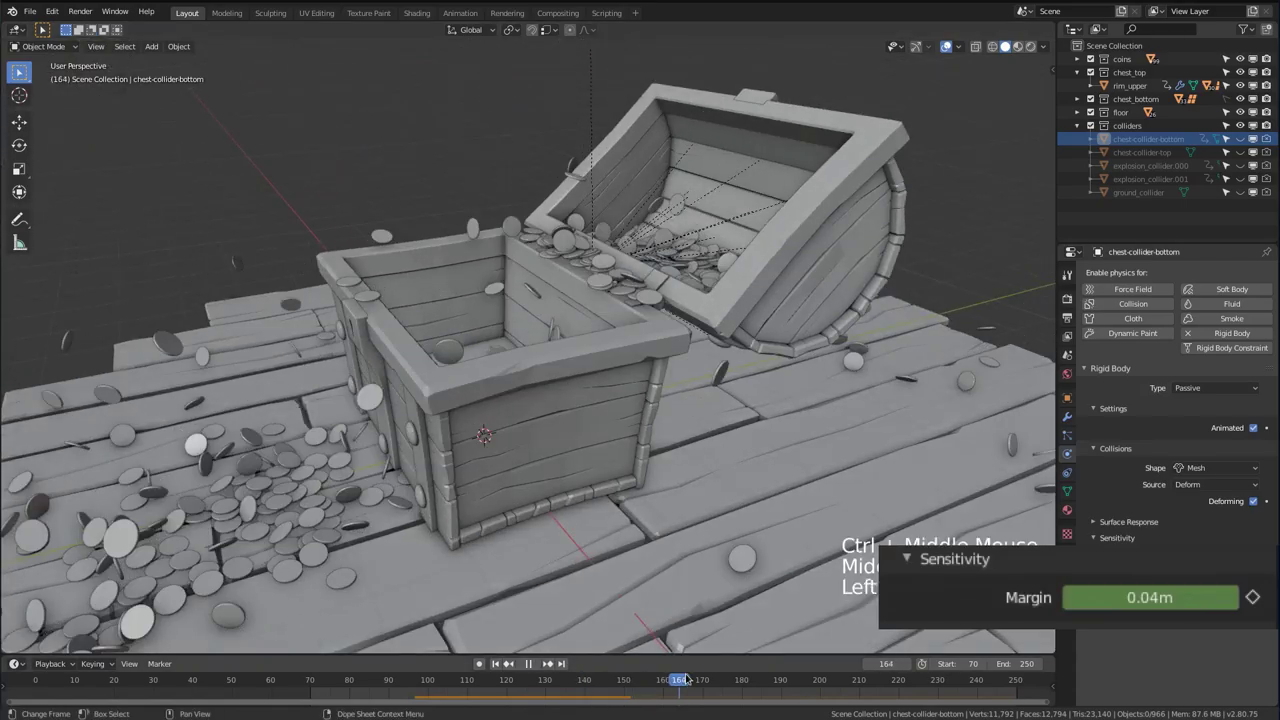
{"action": "mouse_move", "coordinate": [540, 375]}
{"action": "middle_mouse_down"}
{"action": "mouse_move", "coordinate": [617, 336]}
{"action": "mouse_move", "coordinate": [573, 336]}
{"action": "mouse_move", "coordinate": [573, 322]}
{"action": "middle_mouse_up"}
Unhide the chest-collider-bottom object and check its outline against the chest in right-side wireframe view
{"action": "left_click", "coordinate": [1155, 140]}
{"action": "mouse_move", "coordinate": [560, 240]}
{"action": "middle_mouse_down"}
{"action": "mouse_move", "coordinate": [545, 262]}
{"action": "mouse_move", "coordinate": [535, 238]}
{"action": "middle_mouse_up"}
{"action": "key", "text": "KP_3"}
{"action": "key", "text": "z"}
{"action": "middle_click_drag", "start_coordinate": [418, 222], "coordinate": [424, 180], "text": "ctrl"}
{"action": "middle_click_drag", "start_coordinate": [424, 180], "coordinate": [416, 179], "text": "shift"}
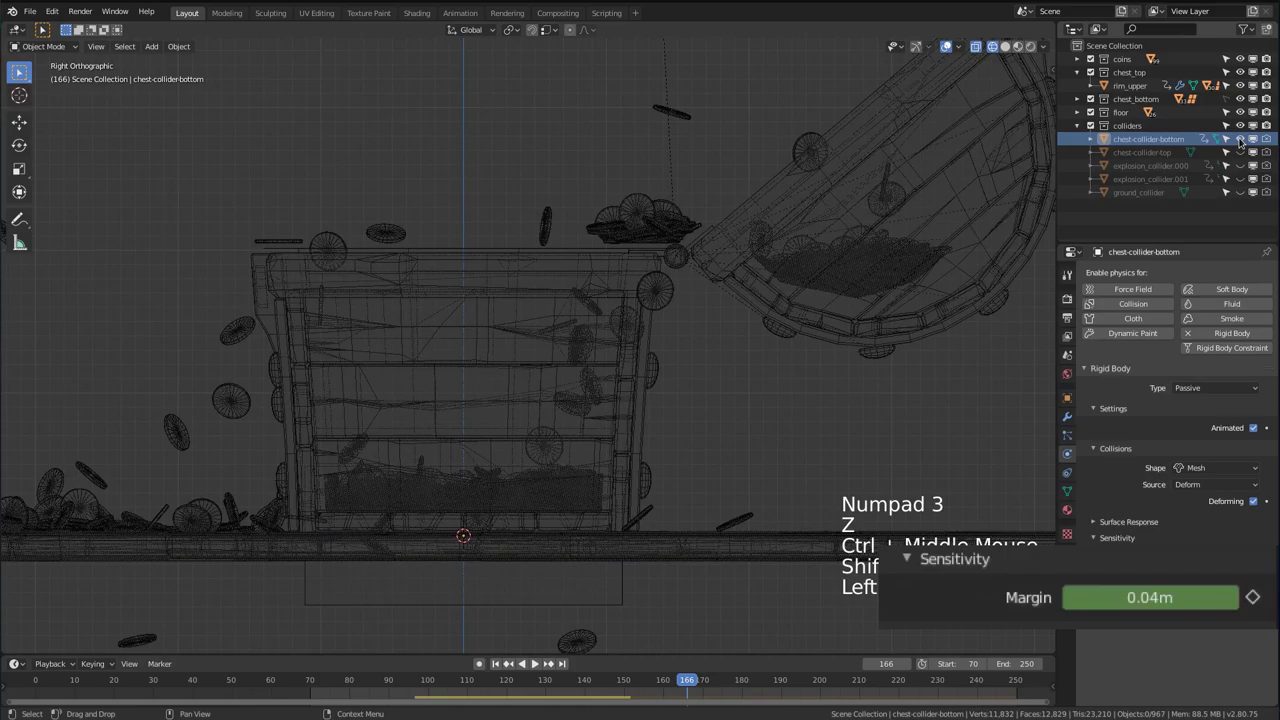
{"action": "left_click", "coordinate": [1240, 139]}
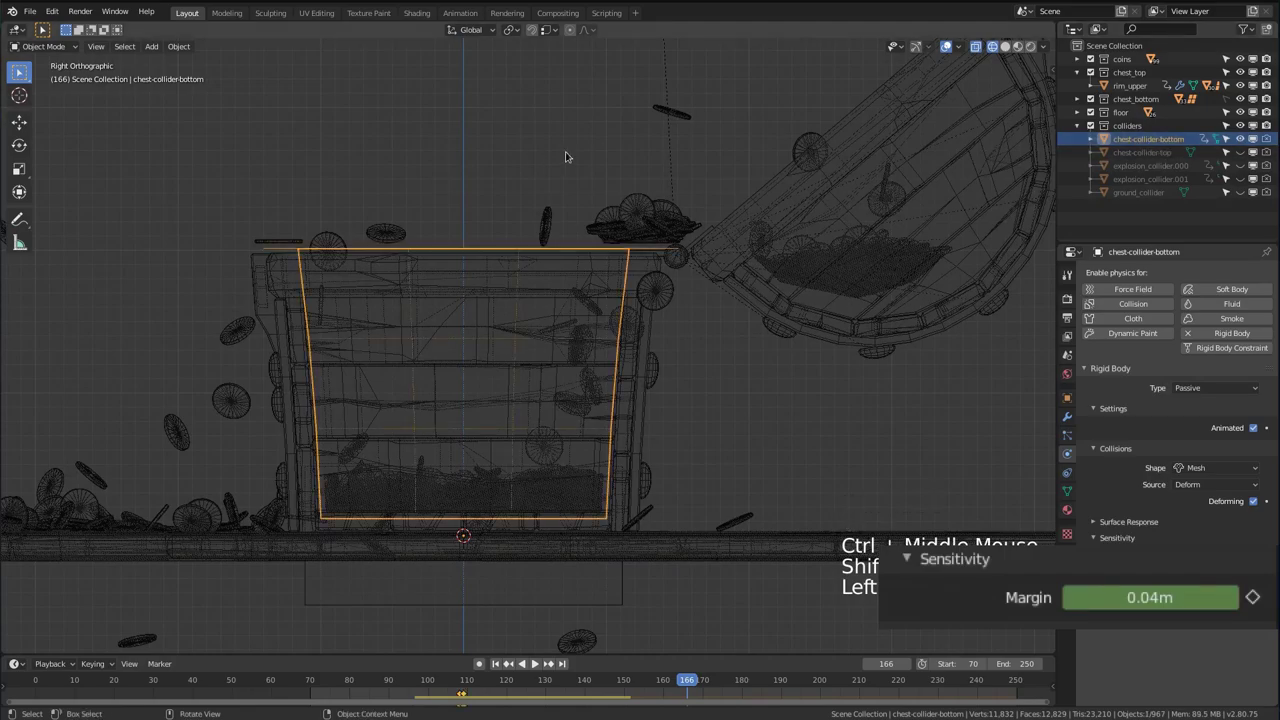
{"action": "left_click", "coordinate": [558, 301]}
{"action": "key", "text": "shift+Left"}
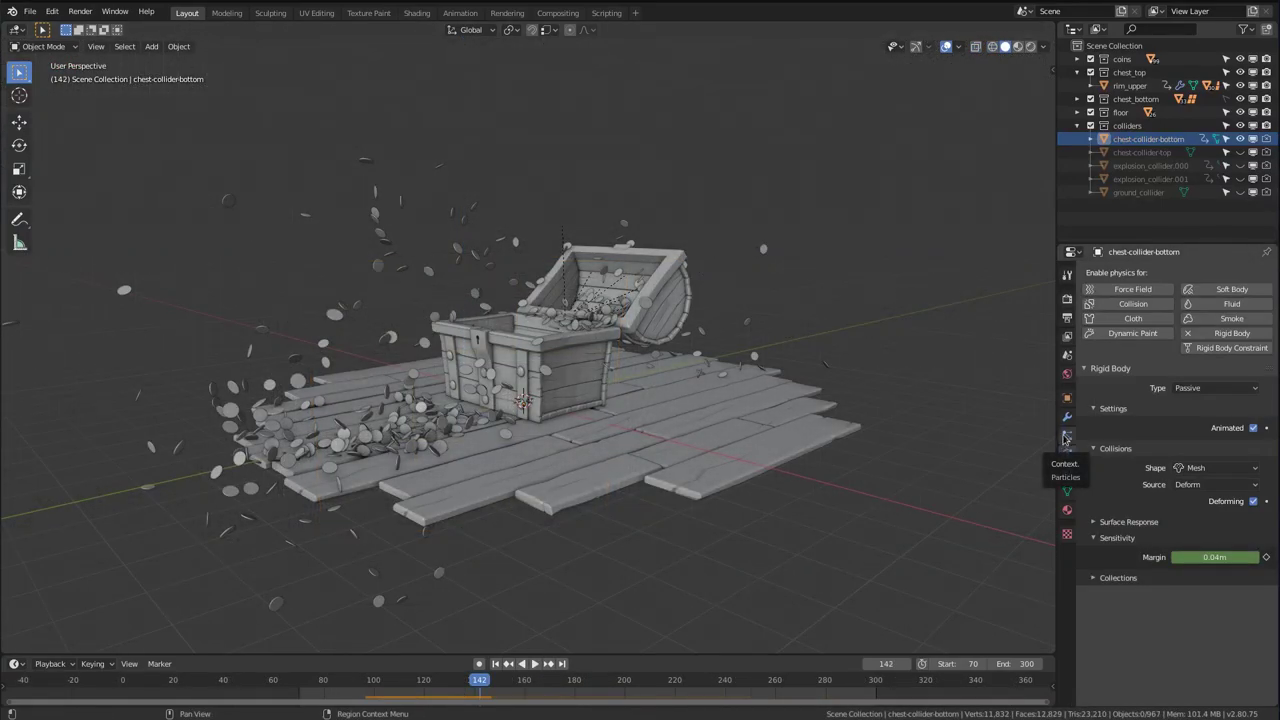
Set the rigid body world's cache end to frame 300 and return to the start frame
{"action": "left_click", "coordinate": [1066, 357]}
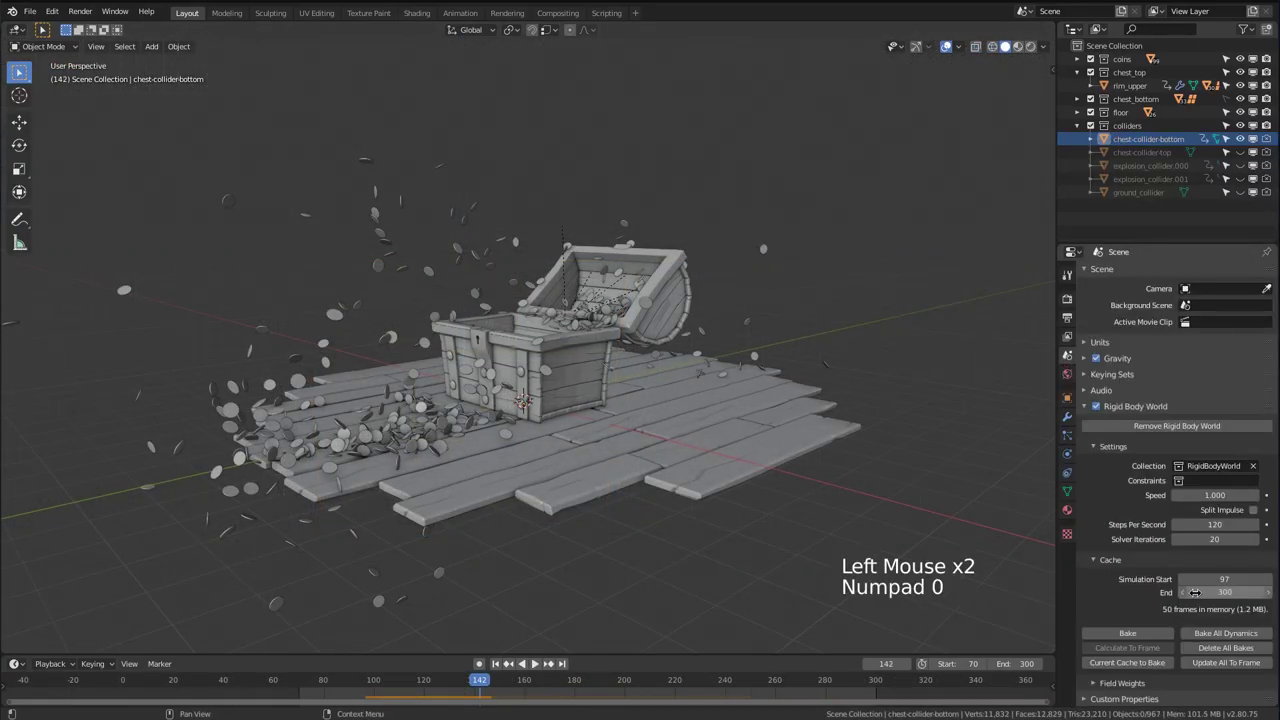
{"action": "key", "text": "shift+Left"}
Keyframe the rigid body world's speed at 1.000 on frame 112 and at 0.200 further along the timeline
{"action": "key", "text": "Left"}
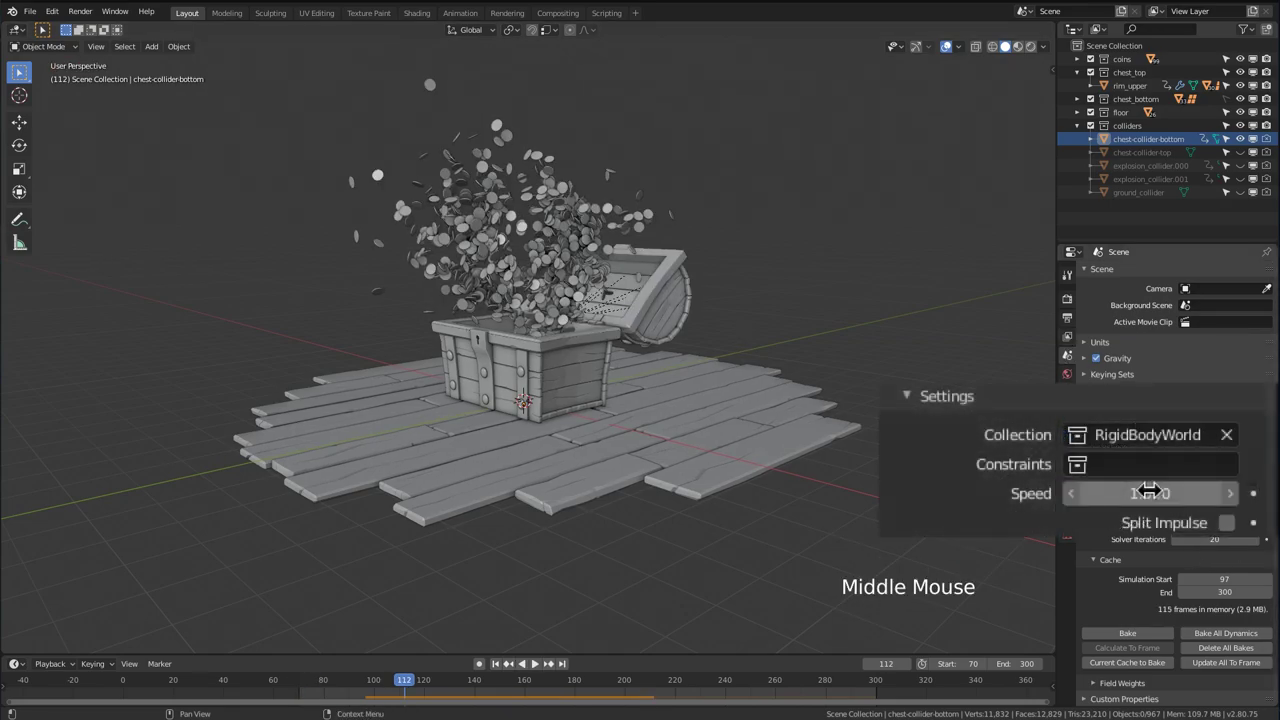
{"action": "key", "text": "i"}
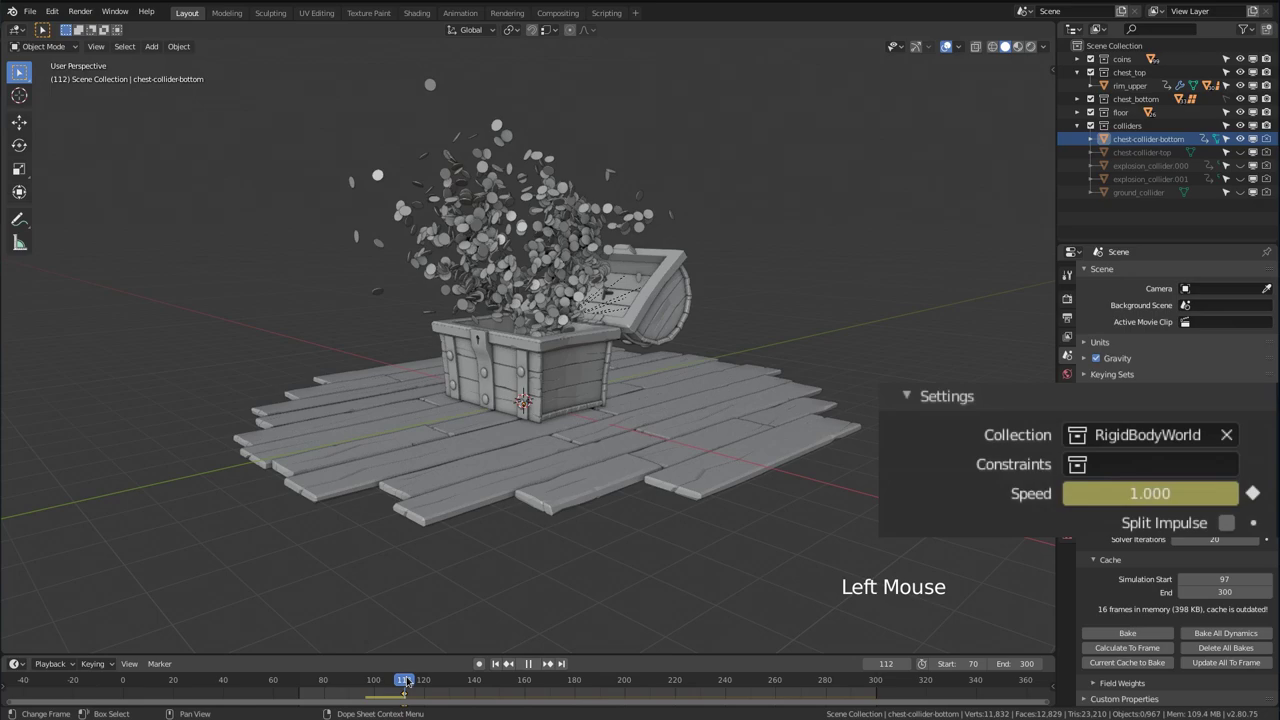
{"action": "left_click_drag", "start_coordinate": [405, 680], "coordinate": [467, 684]}
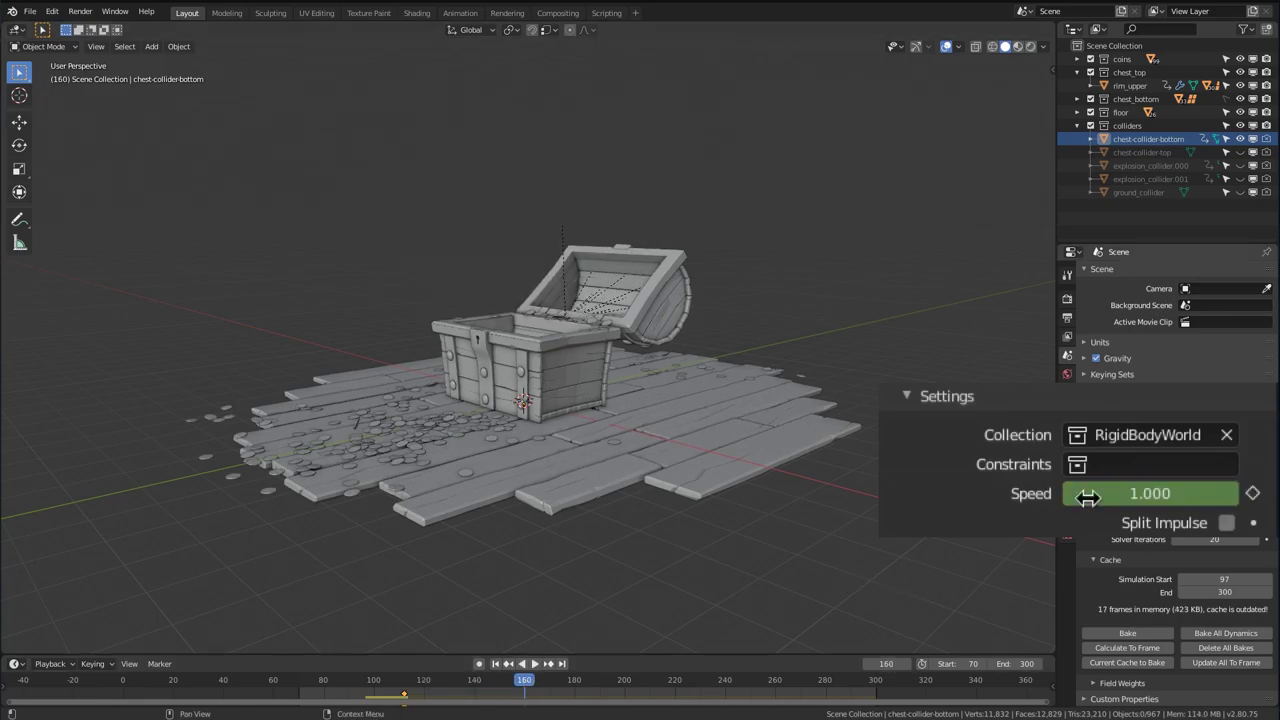
{"action": "key", "text": "i"}
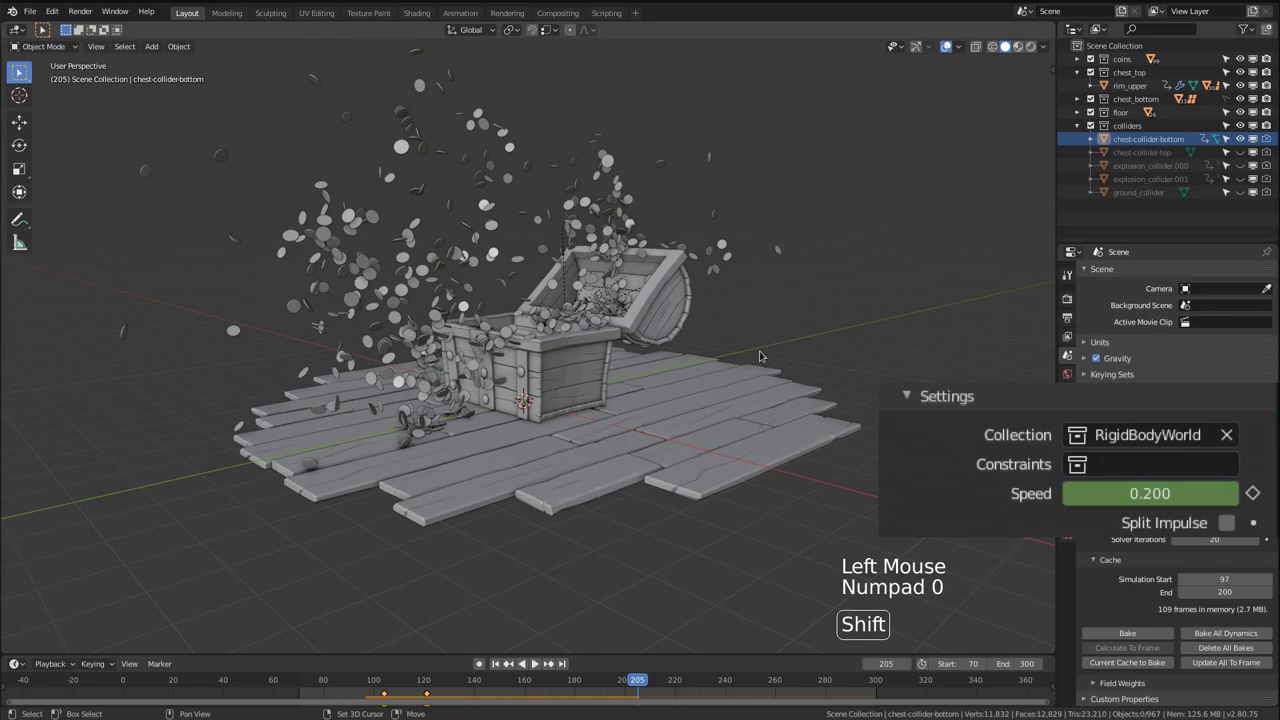
Set the timeline end frame to 200 and play the slow-motion simulation from the start
{"action": "key", "text": "shift+Left"}
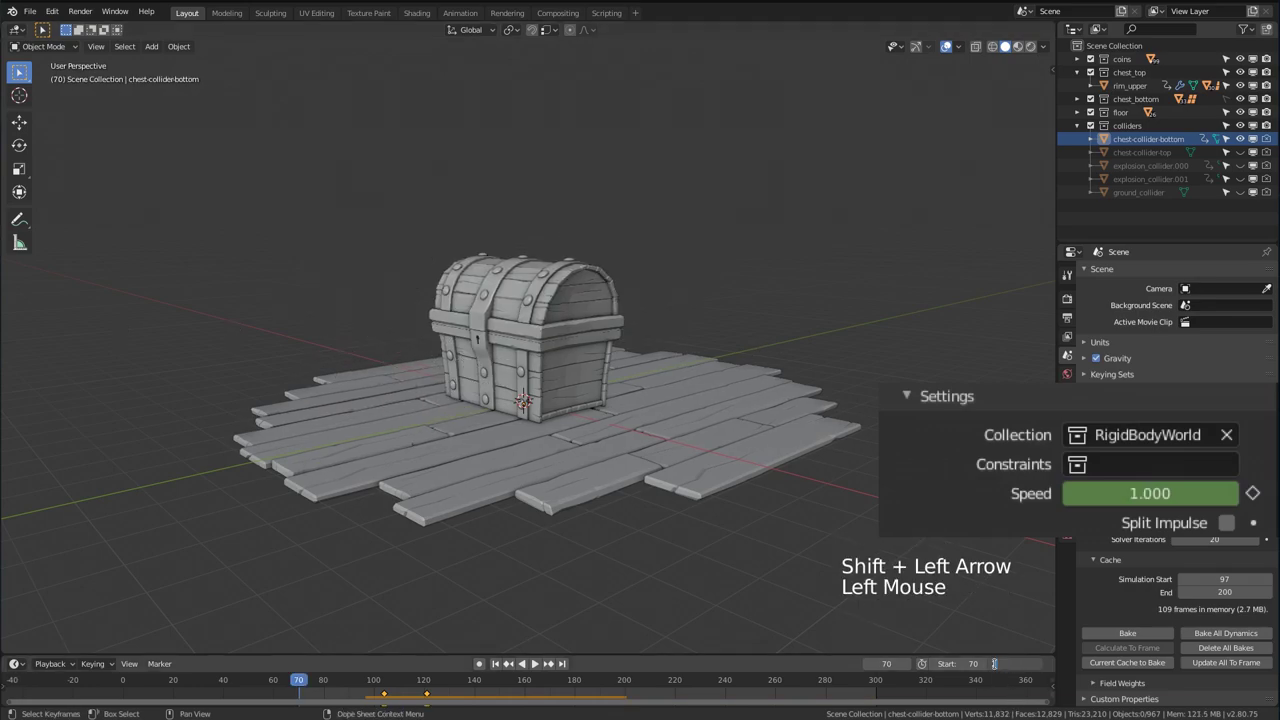
{"action": "key", "text": "KP_0"}
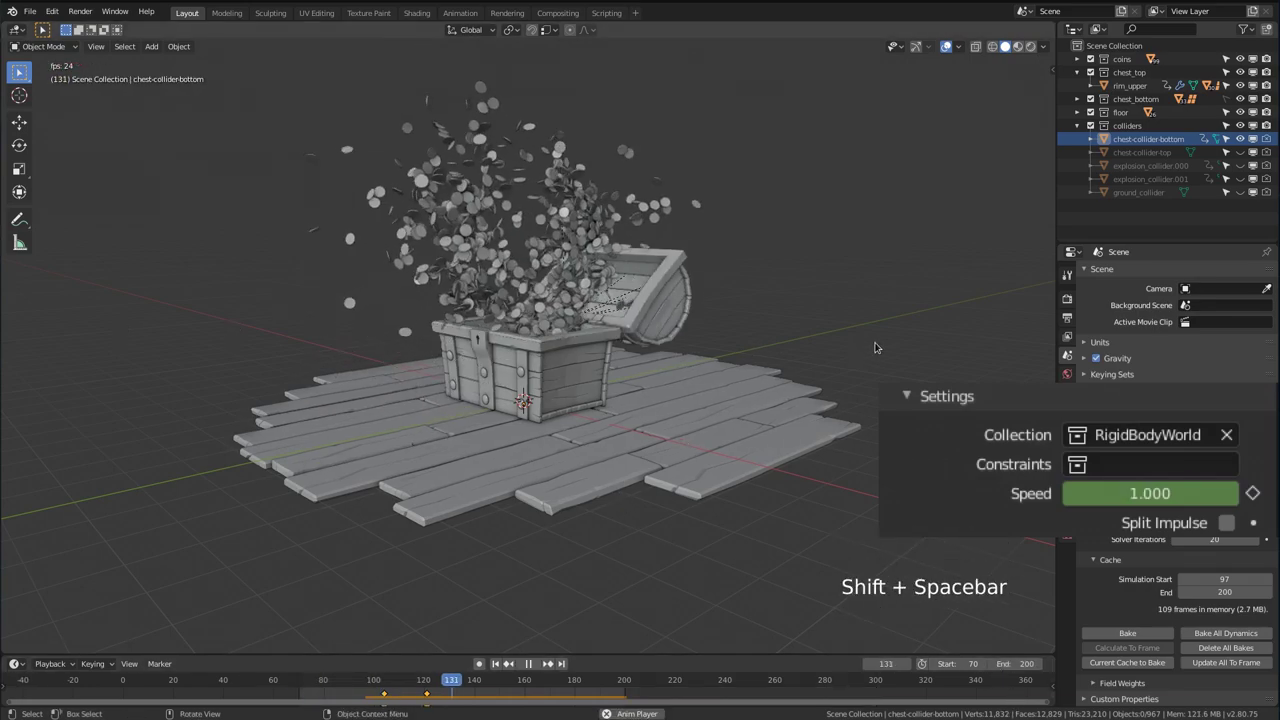
Play and scrub through the slow-motion coin burst, then select the chest lid's rim_upper object
{"action": "key", "text": "shift+space"}
{"action": "left_click_drag", "start_coordinate": [304, 686], "coordinate": [392, 686]}
{"action": "left_click", "coordinate": [650, 280]}
{"action": "middle_click_drag", "start_coordinate": [706, 402], "coordinate": [706, 342], "text": "ctrl"}
{"action": "mouse_move", "coordinate": [330, 682]}
{"action": "left_mouse_down"}
{"action": "mouse_move", "coordinate": [293, 684]}
{"action": "mouse_move", "coordinate": [335, 682]}
{"action": "left_mouse_up"}
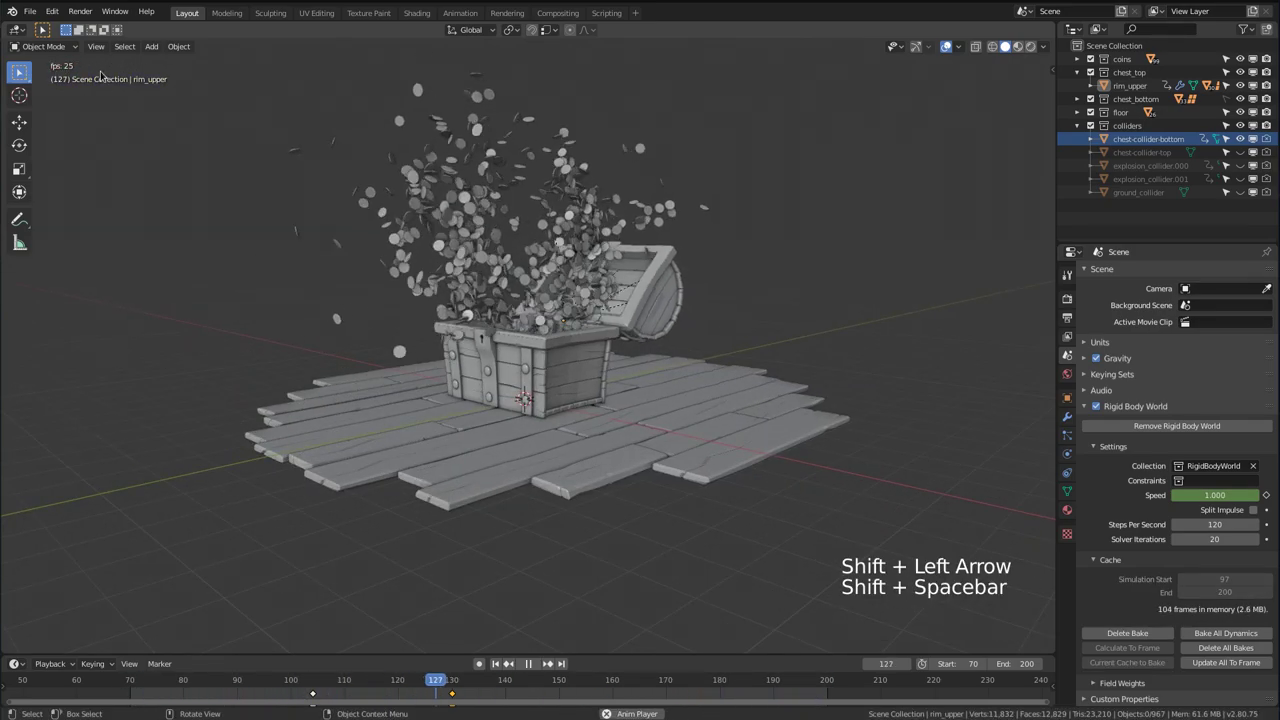
Add a camera to the scene and look through it
{"action": "key", "text": "shift+a"}
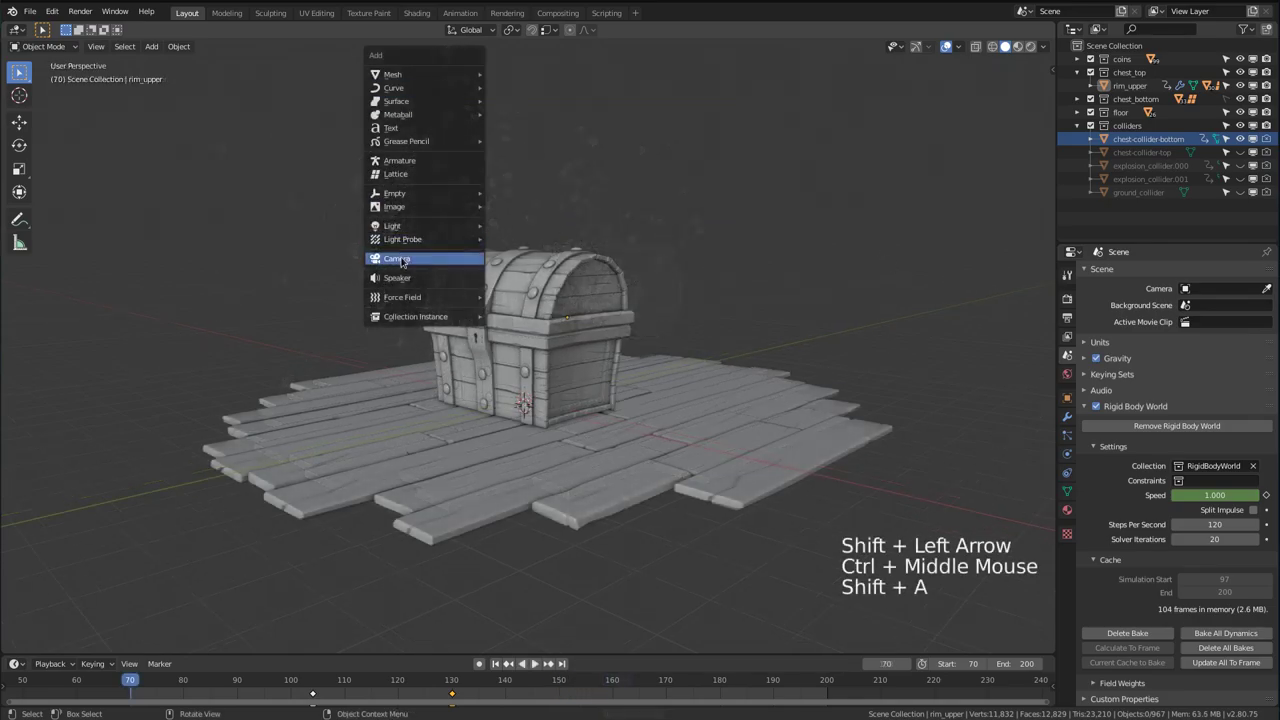
{"action": "left_click", "coordinate": [400, 260]}
{"action": "key", "text": "KP_0"}
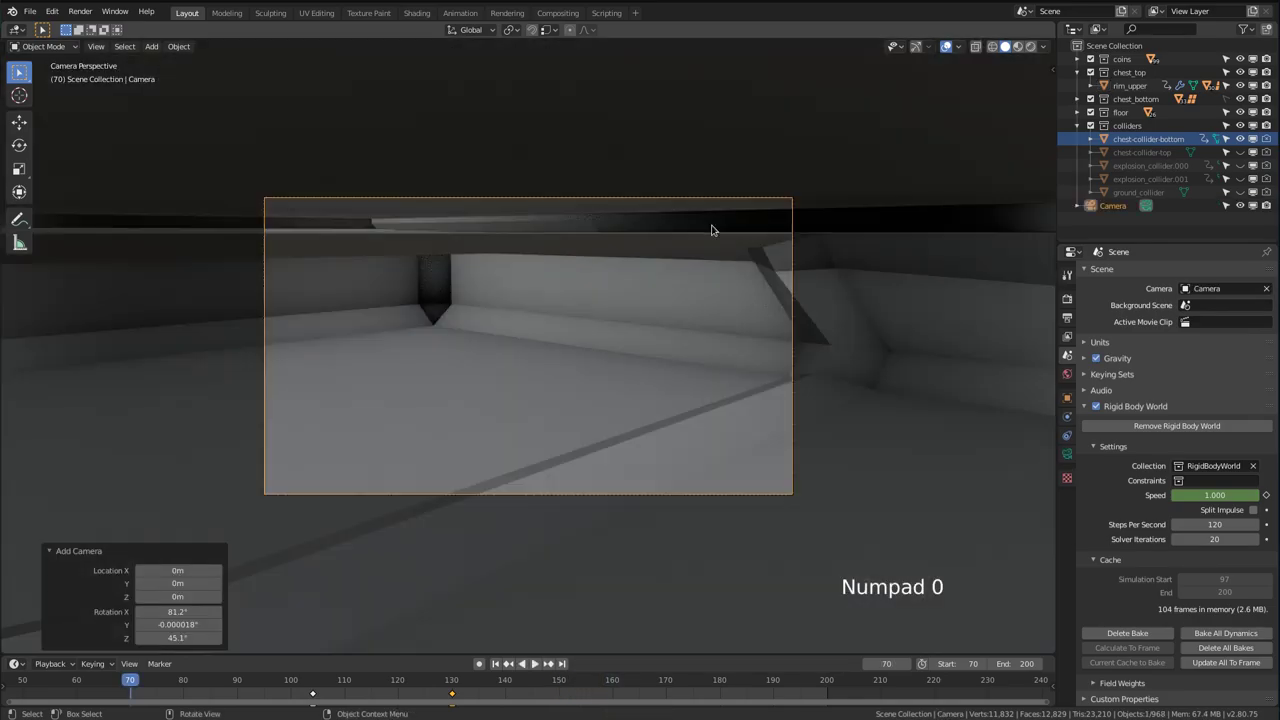
Lock the camera to the view and frame the closed chest from a low front angle with the floor planks underneath
{"action": "key", "text": "n"}
{"action": "left_click", "coordinate": [1047, 121]}
{"action": "left_click", "coordinate": [1031, 227]}
{"action": "middle_click_drag", "start_coordinate": [715, 220], "coordinate": [706, 400], "text": "ctrl"}
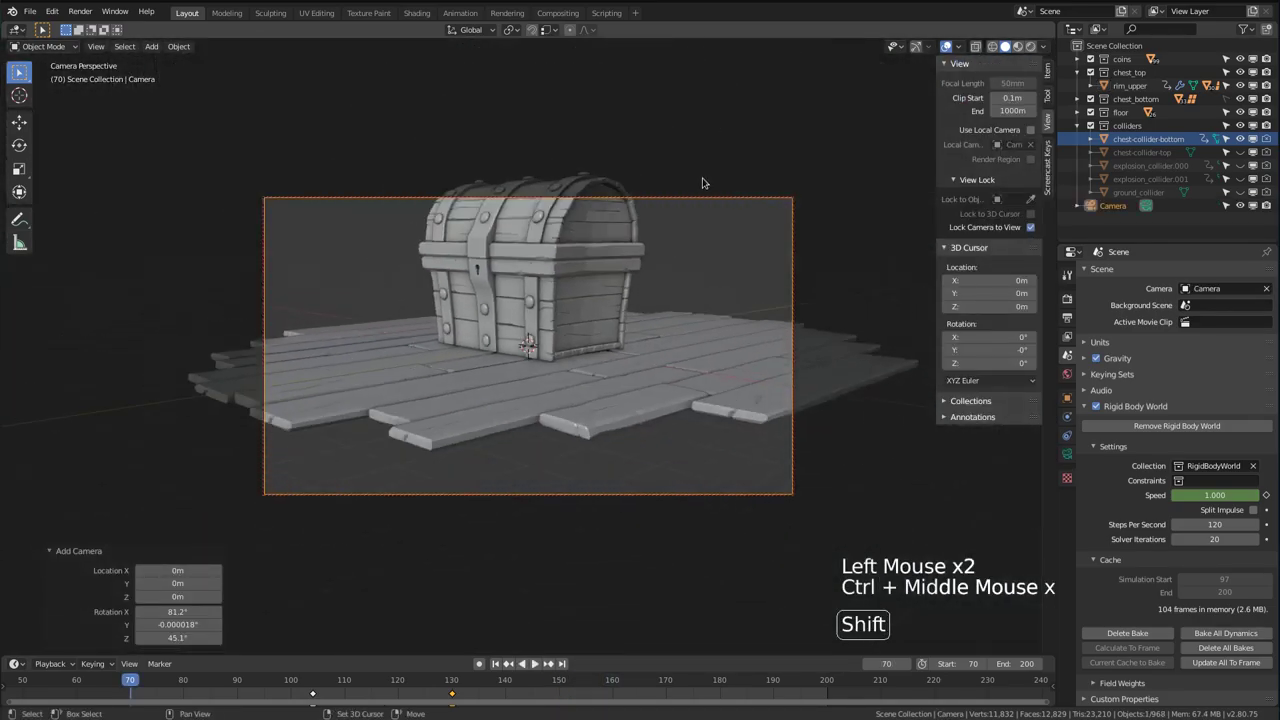
{"action": "middle_click_drag", "start_coordinate": [706, 183], "coordinate": [703, 255], "text": "shift"}
{"action": "middle_click_drag", "start_coordinate": [703, 255], "coordinate": [698, 225], "text": "ctrl"}
{"action": "middle_click_drag", "start_coordinate": [698, 265], "coordinate": [690, 245]}
{"action": "middle_click_drag", "start_coordinate": [690, 245], "coordinate": [727, 293], "text": "shift"}
{"action": "middle_click_drag", "start_coordinate": [727, 293], "coordinate": [721, 289], "text": "shift"}
{"action": "middle_click_drag", "start_coordinate": [721, 289], "coordinate": [723, 300]}
Add a plain axes empty at the world origin and unlock the camera from the view
{"action": "key", "text": "shift+a"}
{"action": "mouse_move", "coordinate": [622, 189]}
{"action": "left_click", "coordinate": [674, 190]}
{"action": "mouse_move", "coordinate": [648, 428]}
{"action": "middle_mouse_down"}
{"action": "mouse_move", "coordinate": [651, 398]}
{"action": "mouse_move", "coordinate": [646, 424]}
{"action": "middle_mouse_up"}
{"action": "left_click", "coordinate": [1030, 228]}
Select the camera and raise its passepartout until the area outside the frame is fully black
{"action": "left_click", "coordinate": [792, 238]}
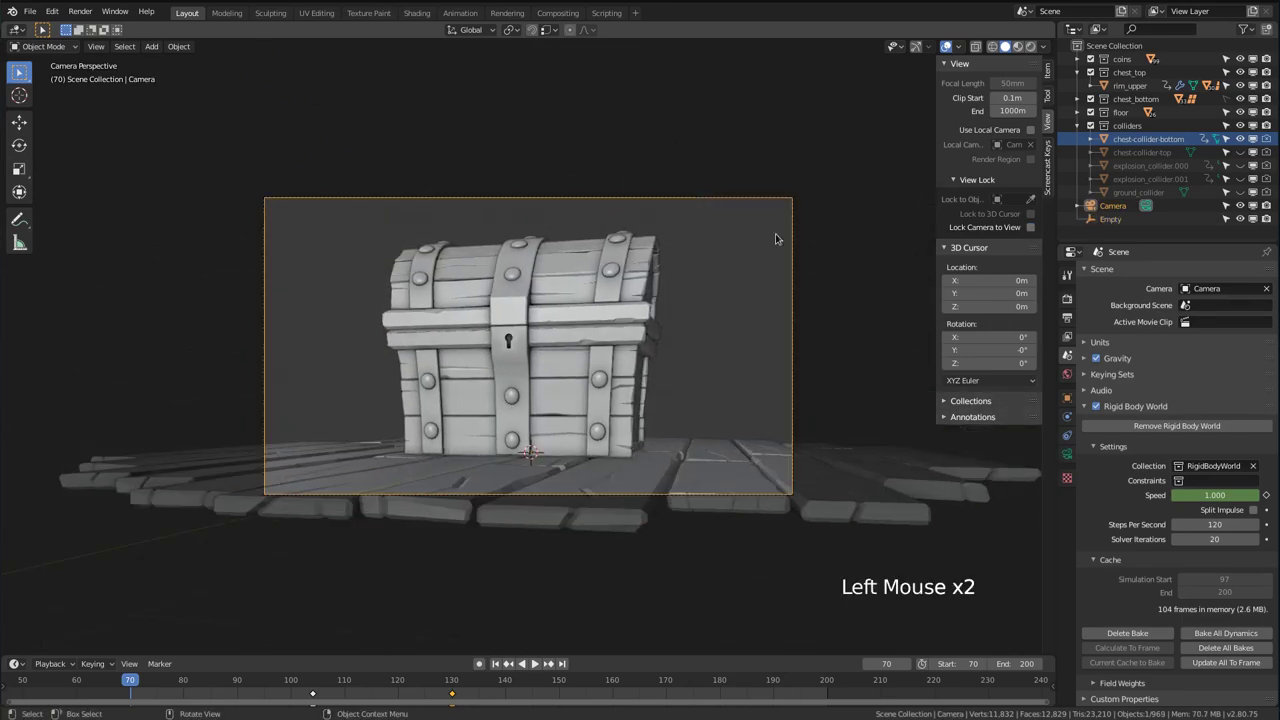
{"action": "left_click", "coordinate": [1067, 454]}
{"action": "left_click", "coordinate": [1122, 505]}
{"action": "left_click", "coordinate": [1135, 601]}
{"action": "left_click_drag", "start_coordinate": [1208, 619], "coordinate": [1260, 619]}
Parent the camera to the empty at the chest's base and rename the empty camera_spin
{"action": "middle_click_drag", "start_coordinate": [577, 368], "coordinate": [600, 385]}
{"action": "left_click", "coordinate": [545, 468], "text": "shift"}
{"action": "middle_click_drag", "start_coordinate": [690, 435], "coordinate": [640, 400]}
{"action": "middle_click_drag", "start_coordinate": [640, 400], "coordinate": [660, 420], "text": "ctrl"}
{"action": "key", "text": "ctrl+p"}
{"action": "left_click", "coordinate": [689, 375]}
{"action": "left_click", "coordinate": [443, 449]}
{"action": "left_click", "coordinate": [1108, 205], "text": "ctrl"}
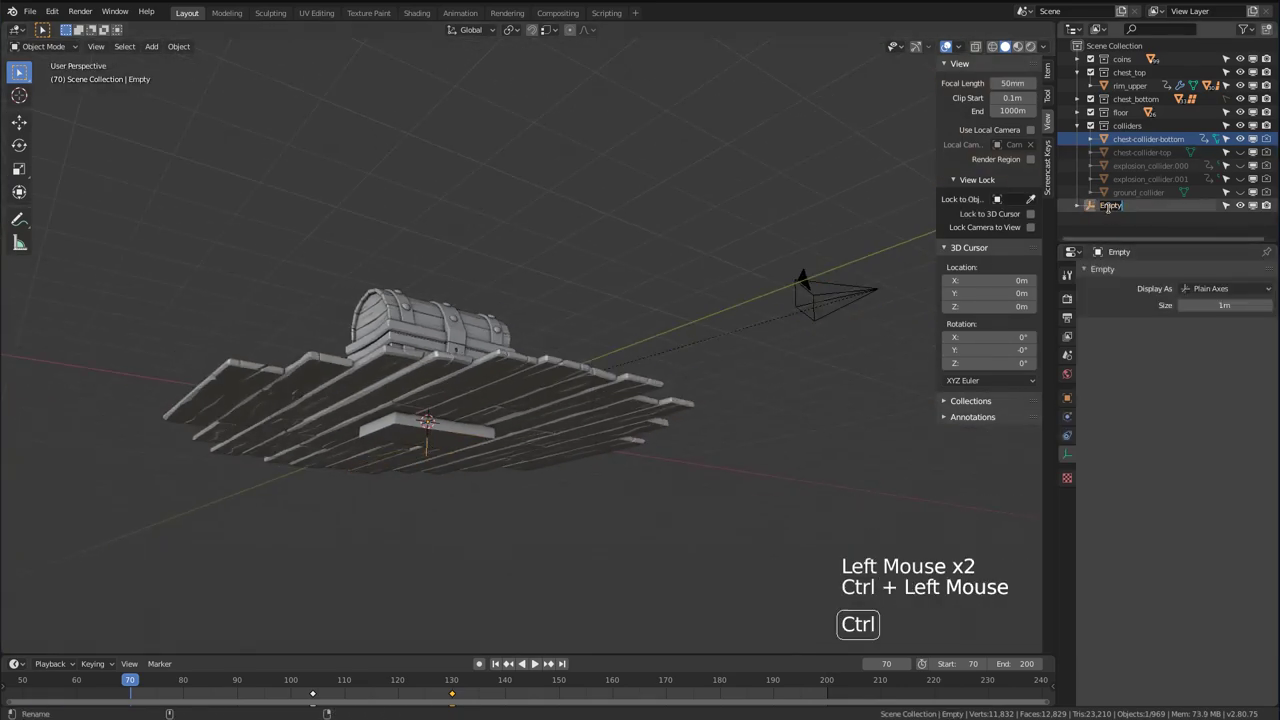
In camera view, rotate camera_spin by -16.1° about the global Z axis and keyframe its rotation on frame 70
{"action": "key", "text": "KP_0"}
{"action": "key", "text": "r"}
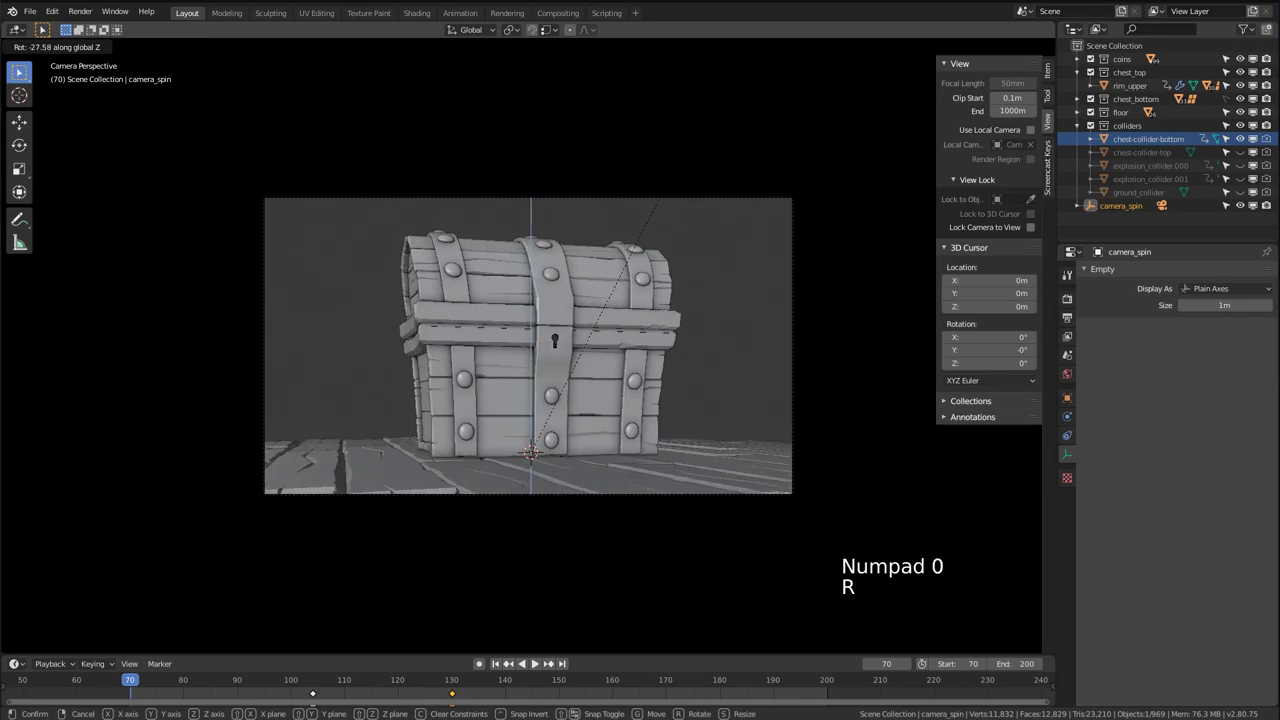
{"action": "left_click", "coordinate": [574, 366]}
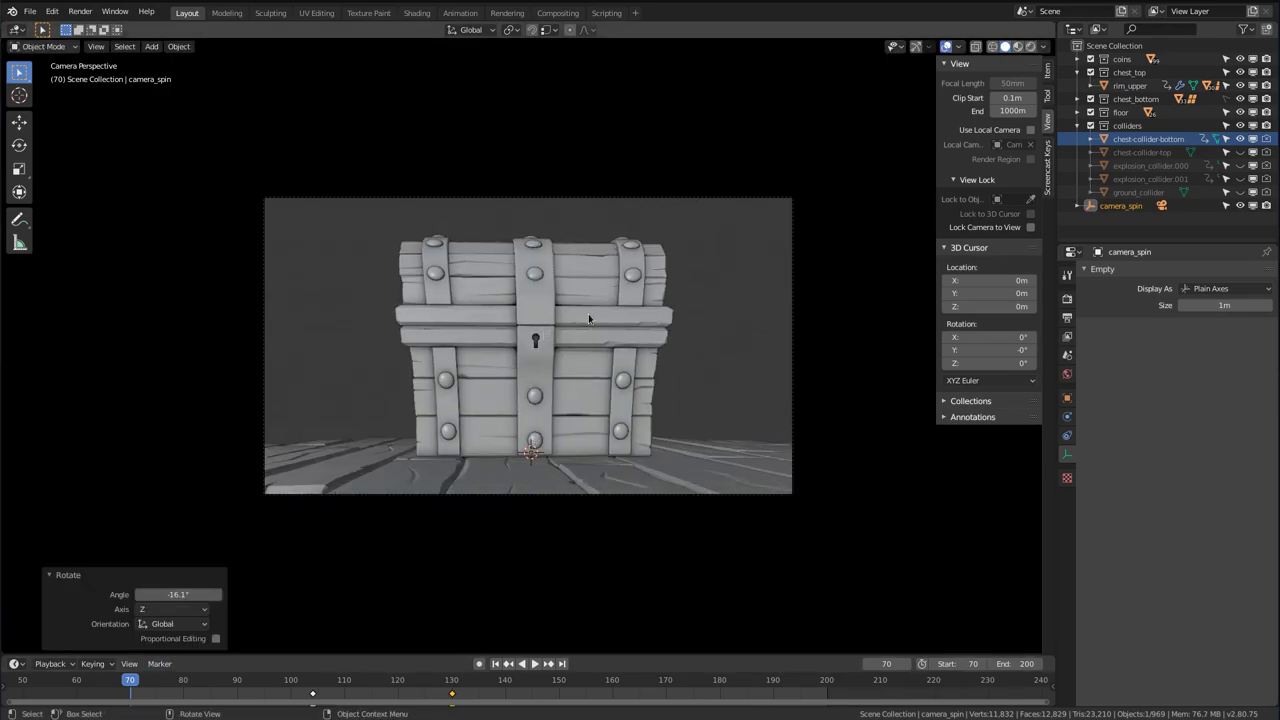
{"action": "key", "text": "i"}
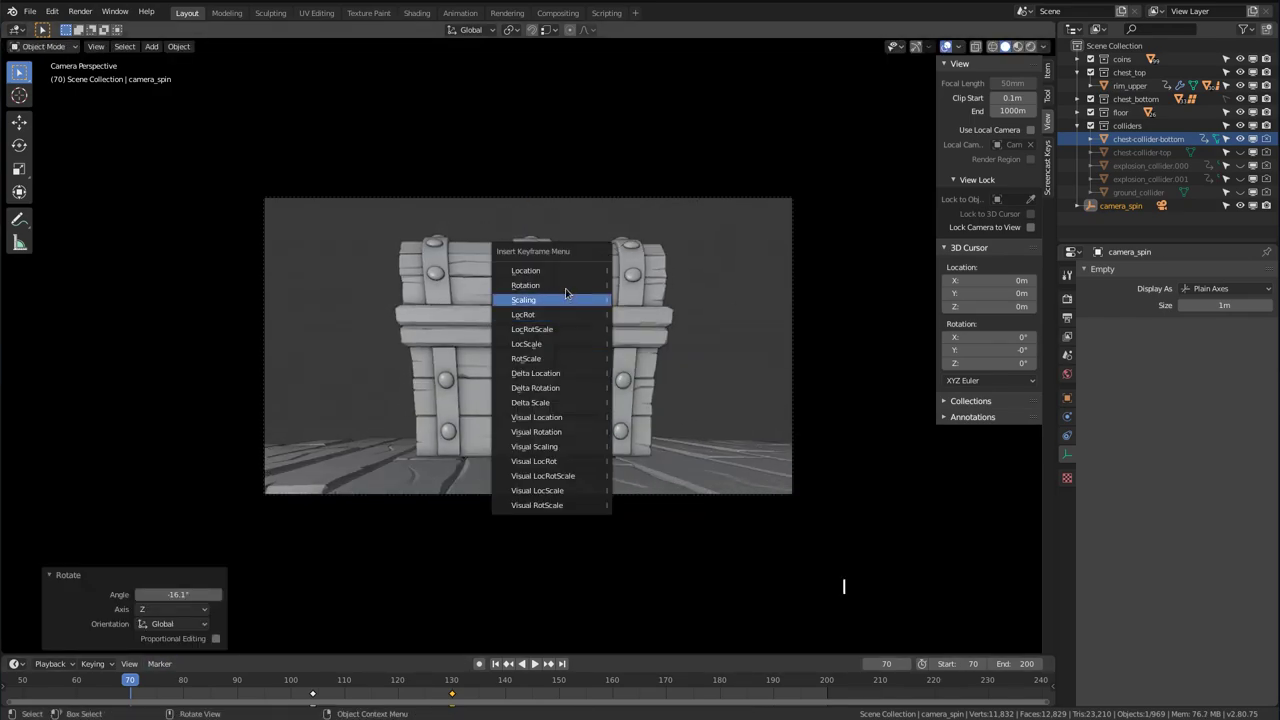
{"action": "left_click", "coordinate": [565, 287]}
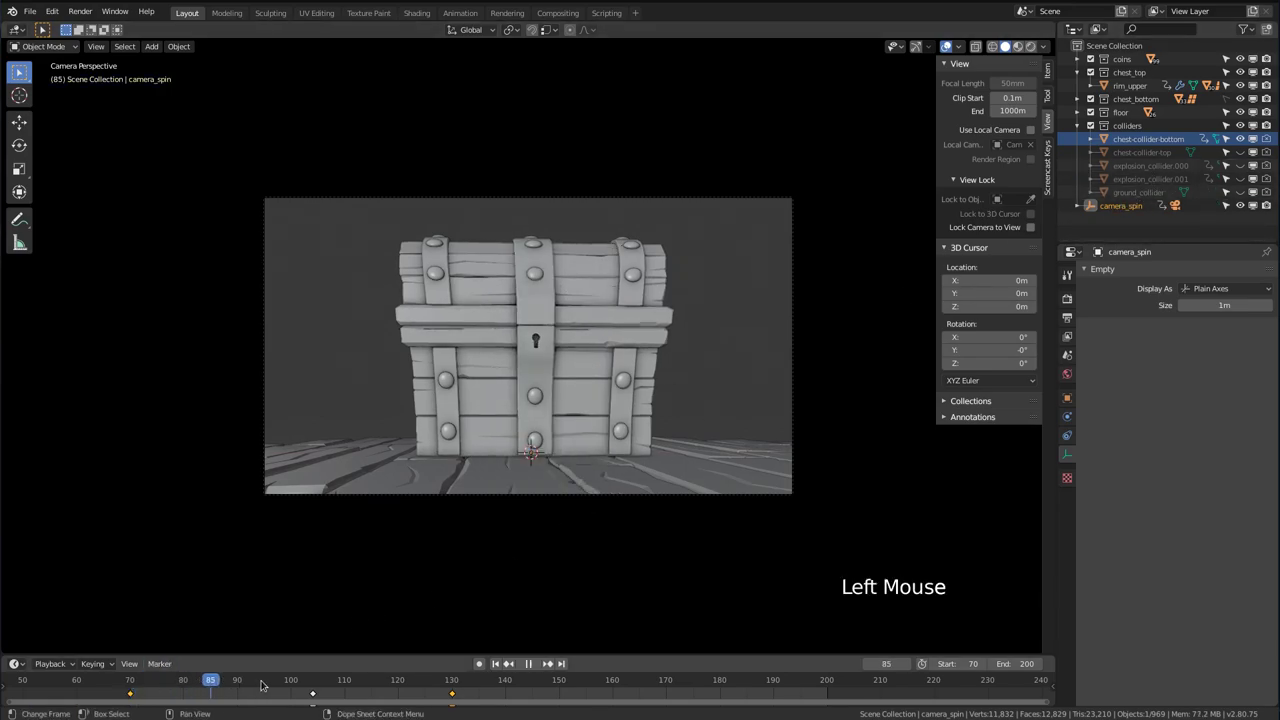
On frame 200, rotate camera_spin about 70° around global Z toward the chest's side and keyframe its rotation
{"action": "left_click_drag", "start_coordinate": [263, 685], "coordinate": [828, 690]}
{"action": "key", "text": "r"}
{"action": "key", "text": "z"}
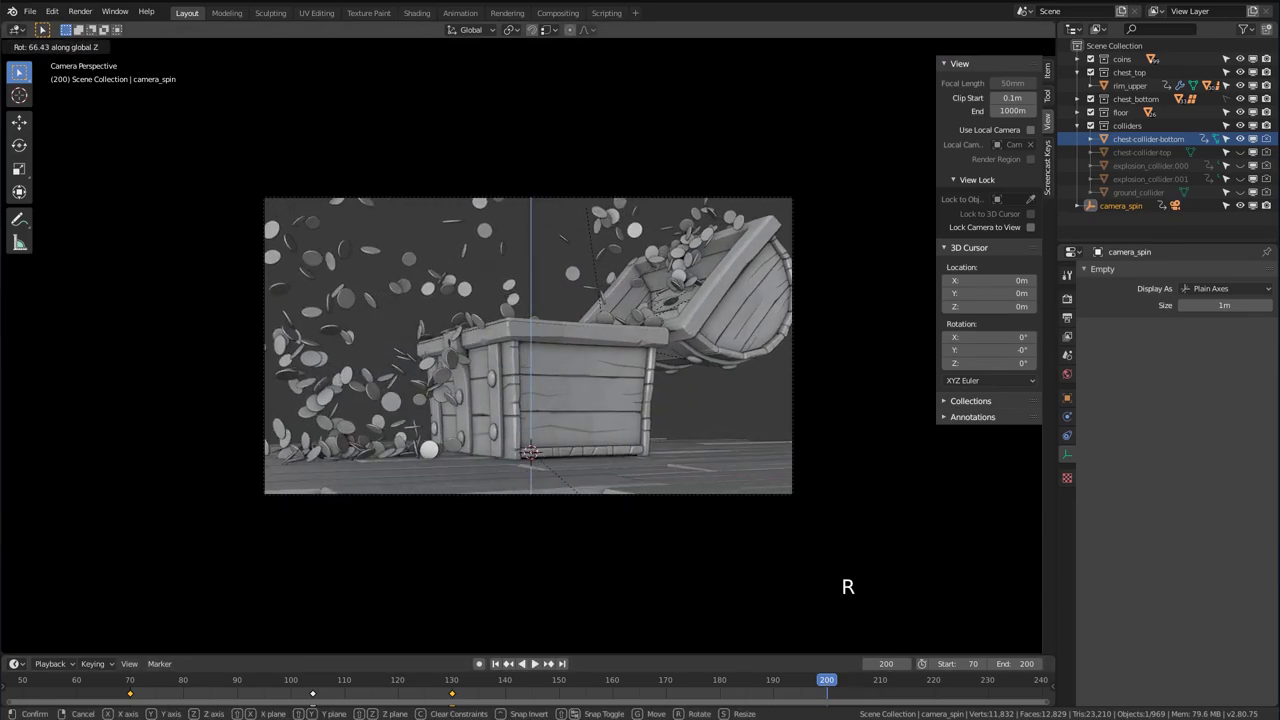
{"action": "key", "text": "Return"}
{"action": "key", "text": "r"}
{"action": "key", "text": "z"}
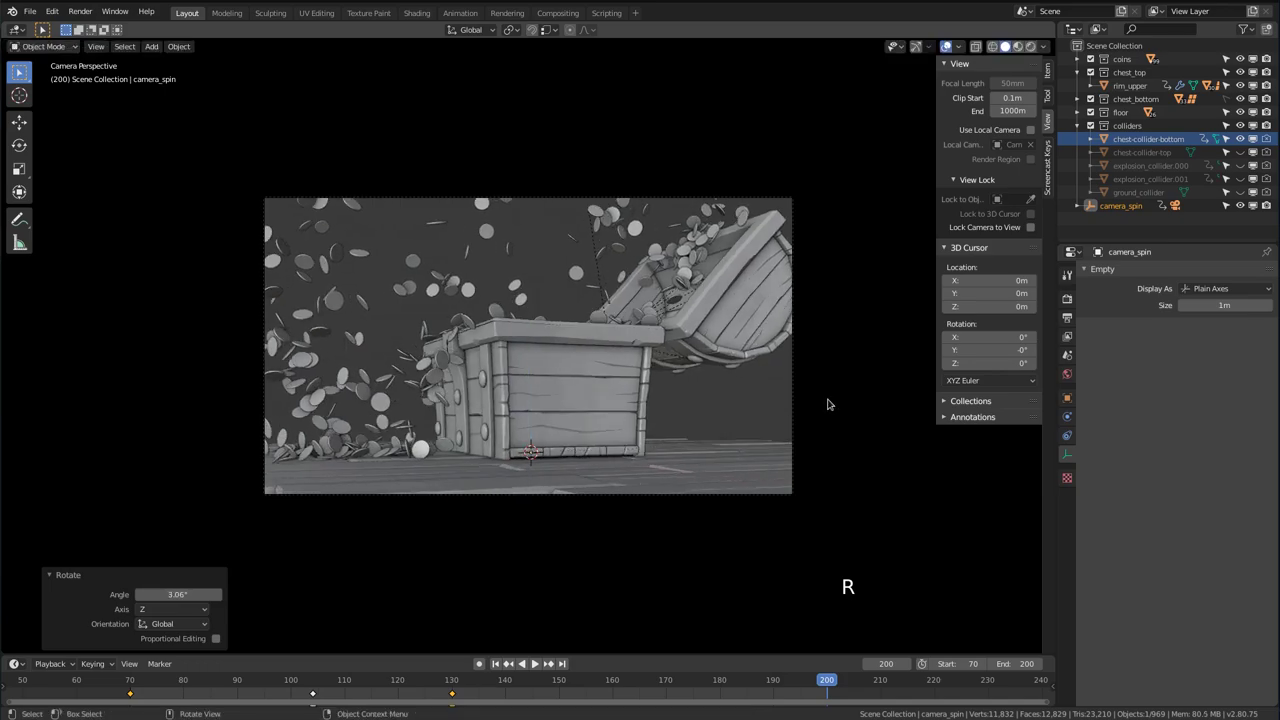
{"action": "key", "text": "i"}
{"action": "left_click", "coordinate": [828, 402]}
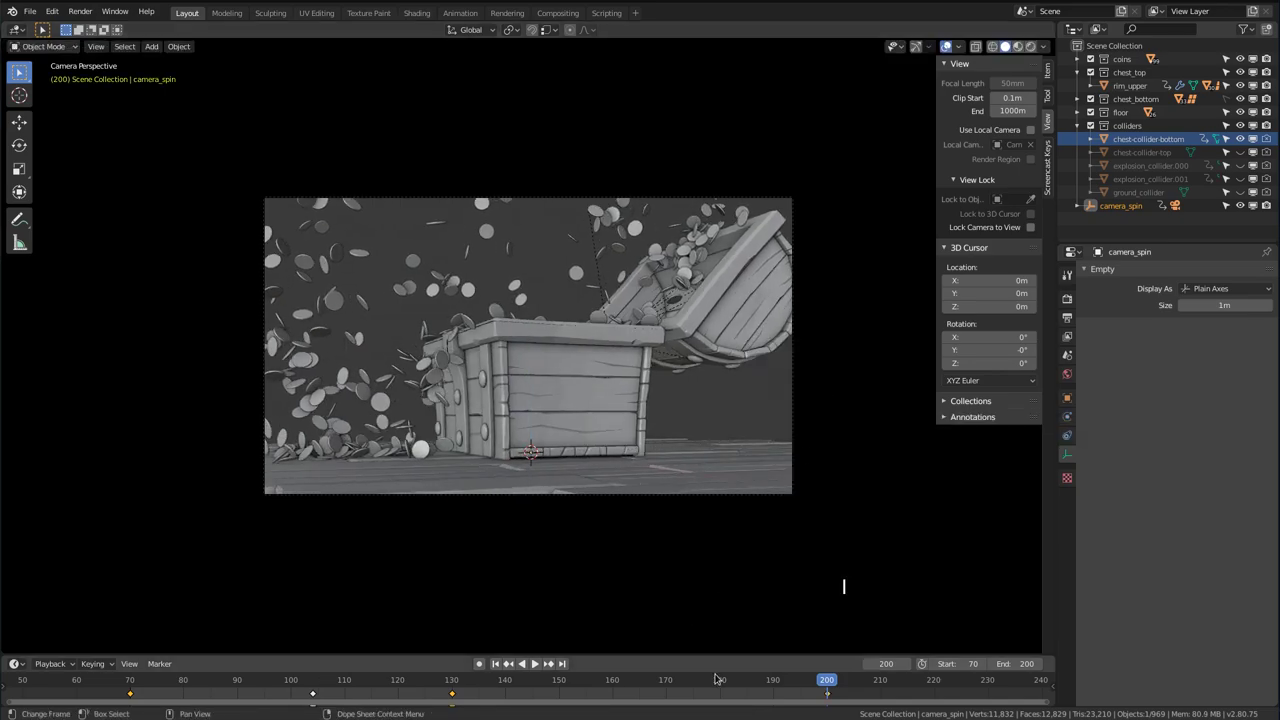
Scrub back through the camera spin, switch to the Animation workspace and merge its two 3D viewports into one
{"action": "left_click_drag", "start_coordinate": [826, 683], "coordinate": [242, 683]}
{"action": "left_click", "coordinate": [457, 14]}
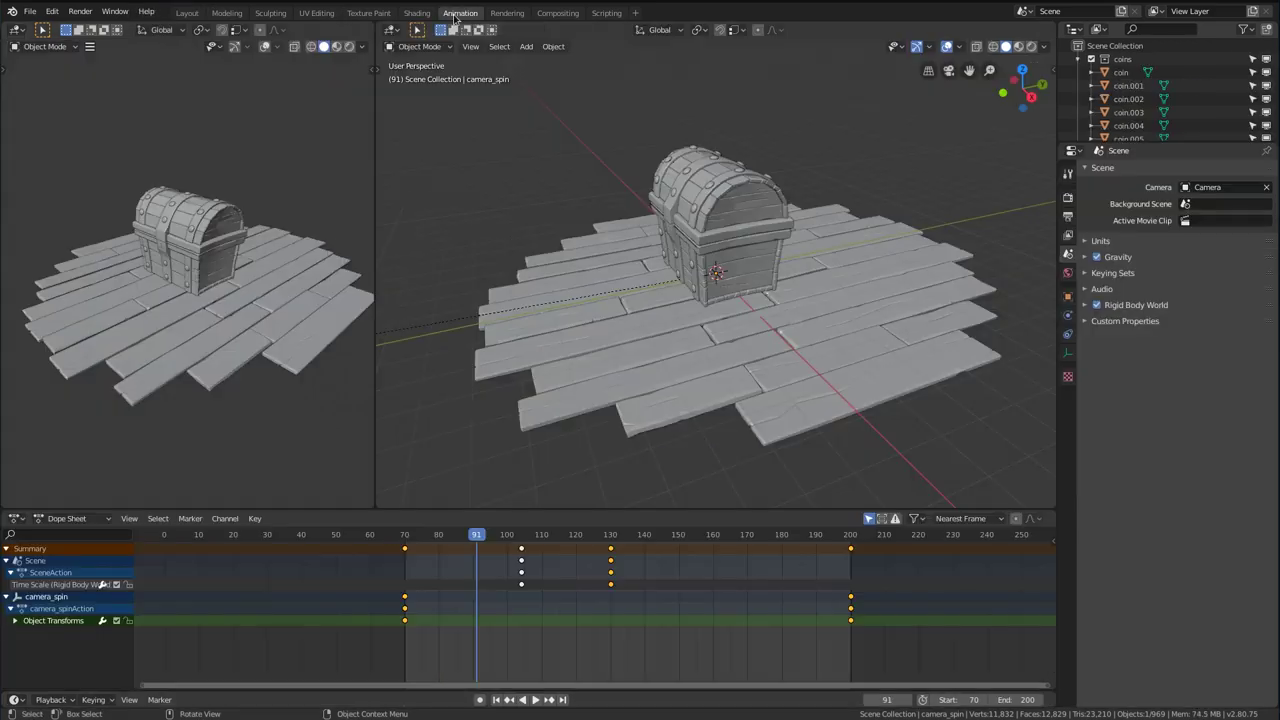
{"action": "left_click_drag", "start_coordinate": [377, 27], "coordinate": [340, 40]}
Show camera_spin's curves in the Graph Editor and set their keyframe interpolation to linear
{"action": "left_click", "coordinate": [16, 518]}
{"action": "left_click", "coordinate": [173, 602]}
{"action": "key", "text": "KP_Decimal"}
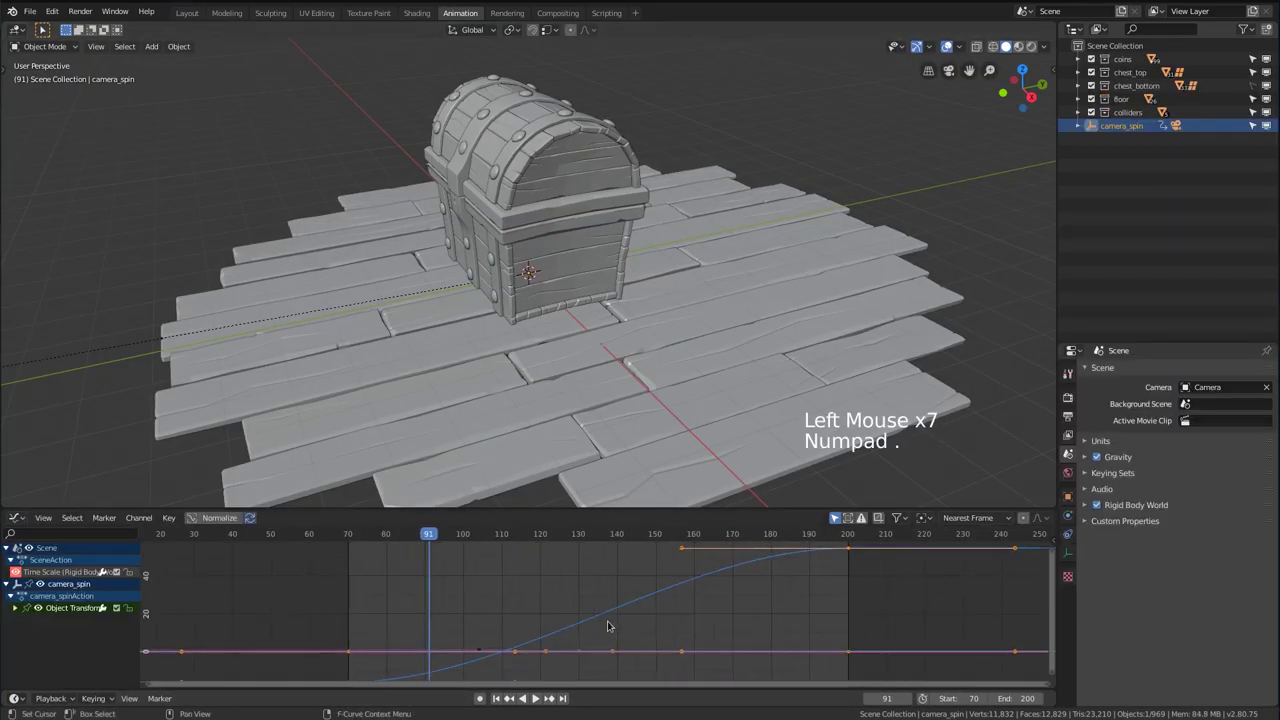
{"action": "key", "text": "t"}
{"action": "left_click", "coordinate": [660, 616]}
Play the linear camera spin from the start frame through the camera
{"action": "key", "text": "shift+Left"}
{"action": "key", "text": "KP_0"}
{"action": "key", "text": "shift+space"}
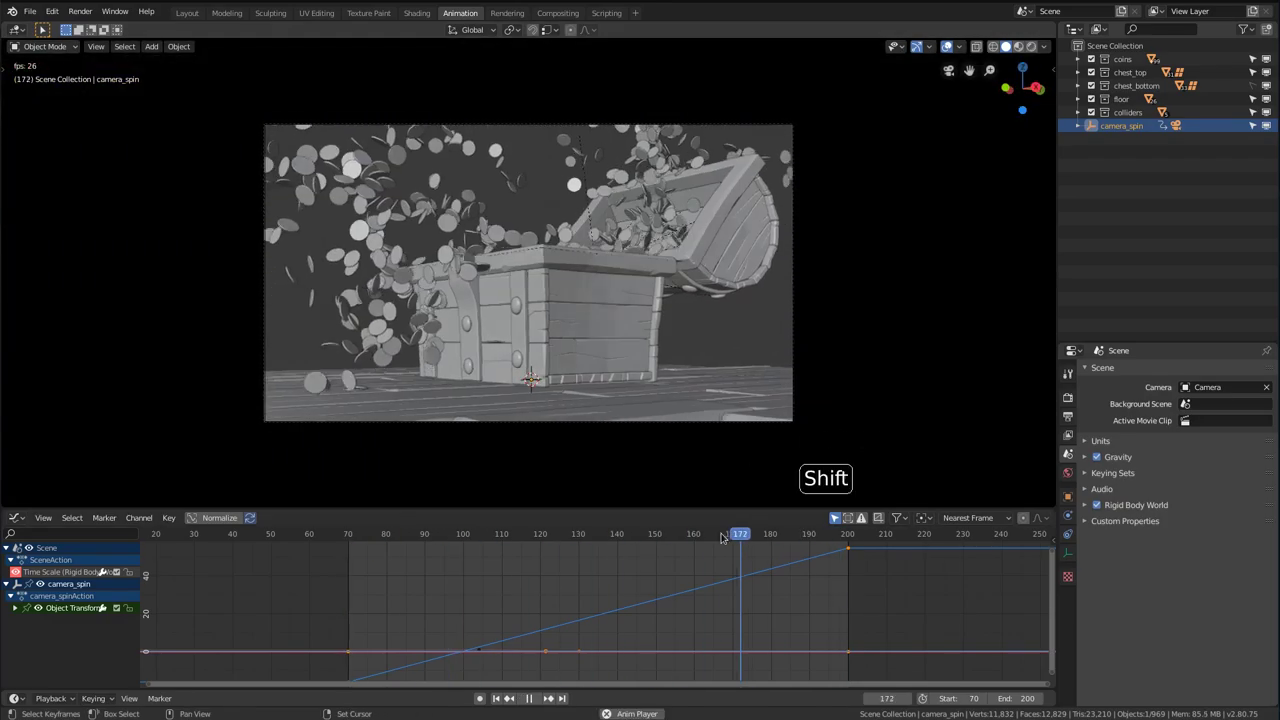
{"action": "key", "text": "shift+space"}
Adjust camera_spin's rotation about the Z axis, keyframe it again and replay the animation from the start
{"action": "left_click", "coordinate": [350, 537]}
{"action": "mouse_move", "coordinate": [350, 545]}
{"action": "left_mouse_down"}
{"action": "mouse_move", "coordinate": [486, 543]}
{"action": "mouse_move", "coordinate": [349, 553]}
{"action": "left_mouse_up"}
{"action": "key", "text": "i"}
{"action": "left_click", "coordinate": [726, 220]}
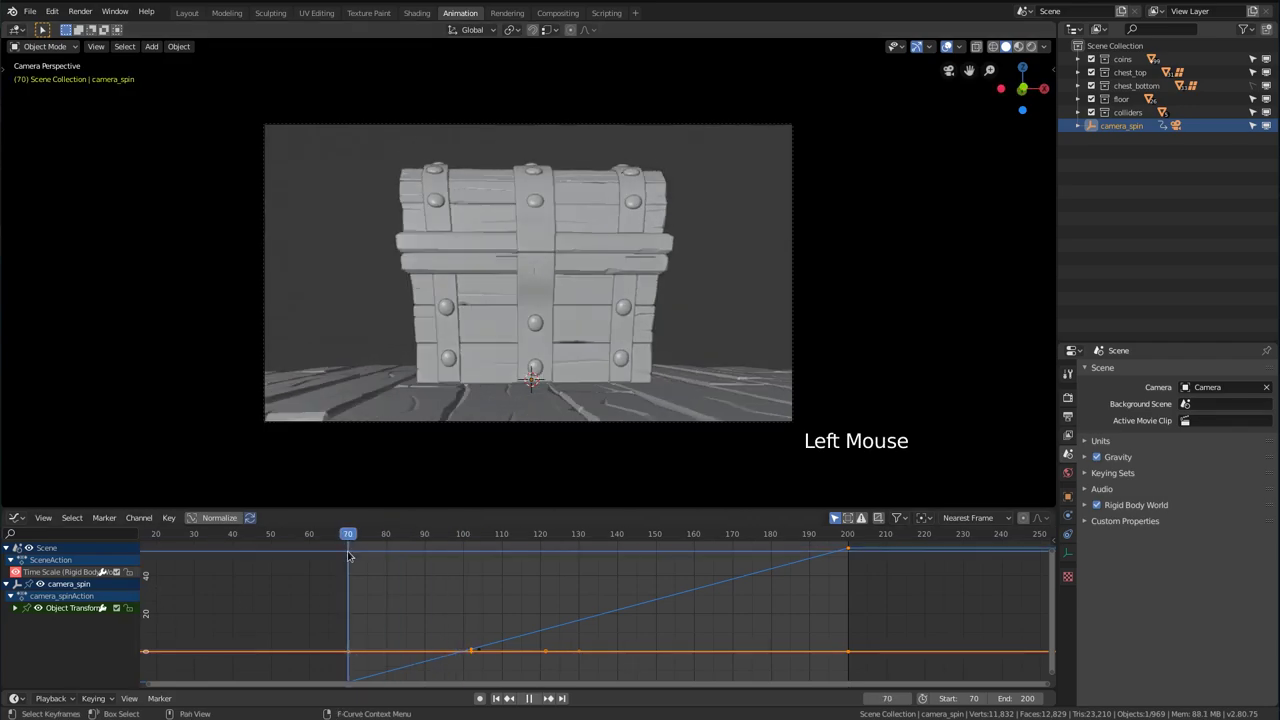
{"action": "key", "text": "r"}
{"action": "key", "text": "z"}
{"action": "left_click", "coordinate": [677, 150]}
{"action": "key", "text": "i"}
{"action": "left_click", "coordinate": [677, 149]}
{"action": "middle_click_drag", "start_coordinate": [518, 598], "coordinate": [502, 530]}
{"action": "middle_click_drag", "start_coordinate": [502, 530], "coordinate": [484, 584], "text": "ctrl"}
{"action": "key", "text": "shift+Left"}
{"action": "key", "text": "shift+space"}
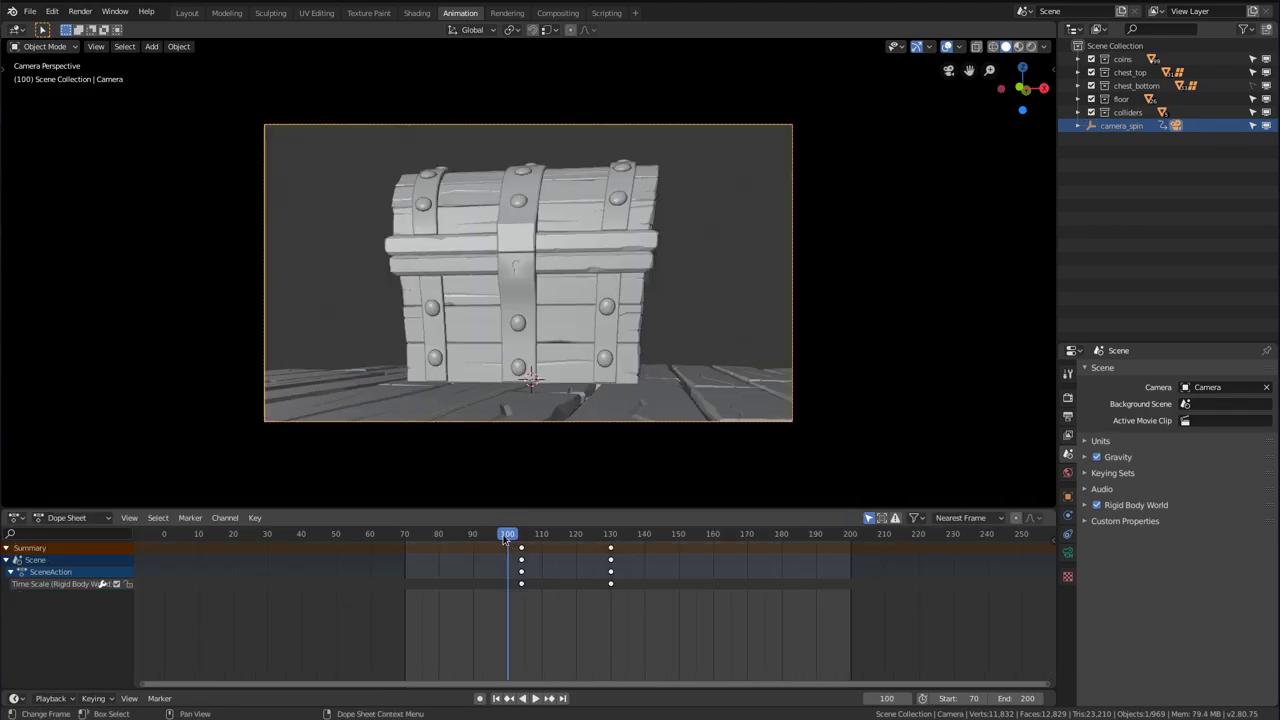
Insert a keyframe for the camera on frame 97, just before the chest bursts open
{"action": "key", "text": "Left"}
{"action": "key", "text": "Left"}
{"action": "key", "text": "Left"}
{"action": "key", "text": "Left"}
{"action": "key", "text": "i"}
{"action": "left_click", "coordinate": [530, 190]}
On frame 100, tilt the camera slightly down with a trackball rotation and keyframe it
{"action": "key", "text": "Right"}
{"action": "key", "text": "Right"}
{"action": "key", "text": "Right"}
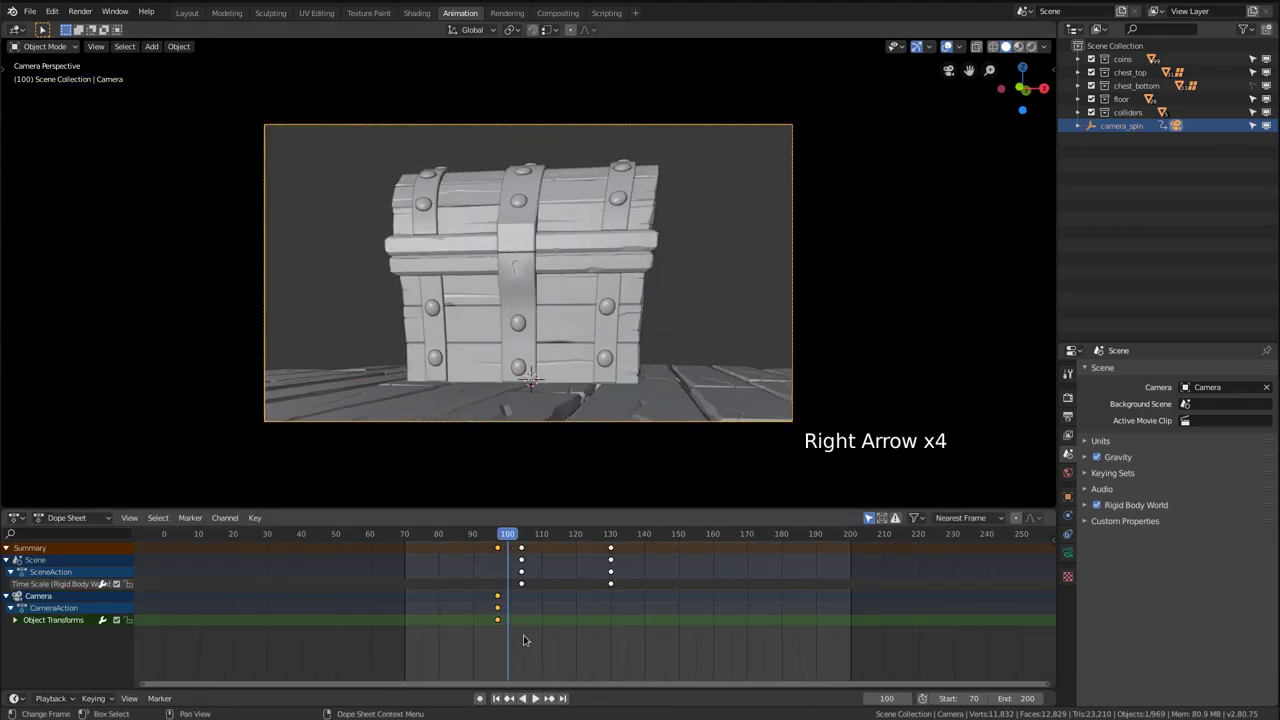
{"action": "left_click", "coordinate": [728, 213]}
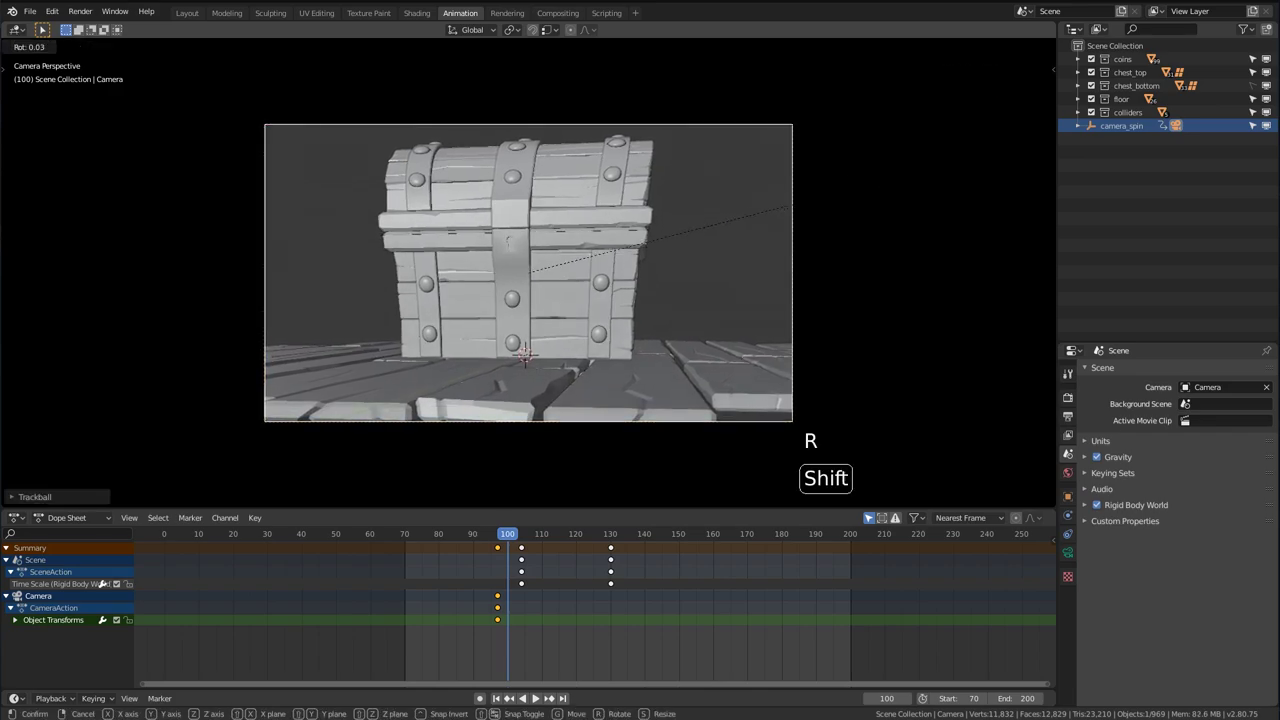
{"action": "key", "text": "i"}
{"action": "left_click", "coordinate": [750, 308]}
On frame 103, swing the camera the opposite way with a trackball rotation and keyframe it
{"action": "key", "text": "Right"}
{"action": "key", "text": "Right"}
{"action": "key", "text": "Right"}
{"action": "key", "text": "r"}
{"action": "key", "text": "r"}
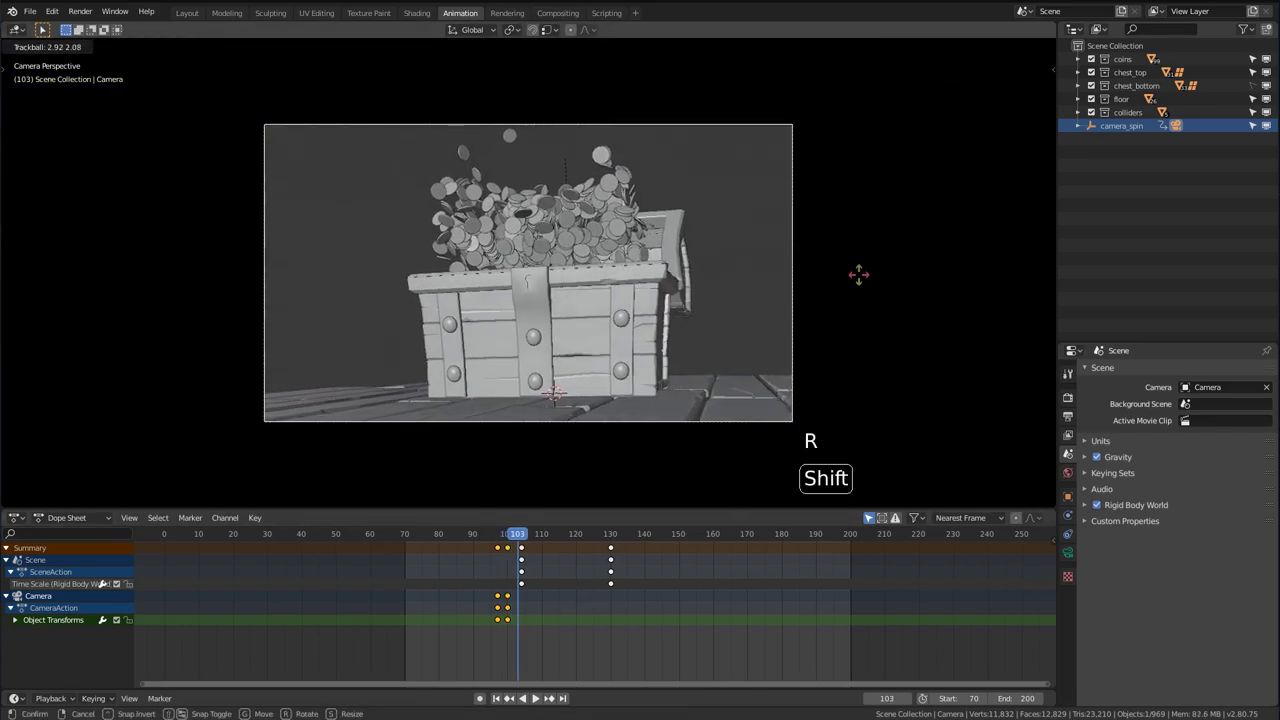
{"action": "left_click", "coordinate": [842, 194]}
{"action": "key", "text": "i"}
{"action": "left_click", "coordinate": [786, 157]}
Step back before the burst and play the first camera shake keyframes
{"action": "key", "text": "Left"}
{"action": "key", "text": "Left"}
{"action": "key", "text": "Left"}
{"action": "key", "text": "Left"}
{"action": "key", "text": "Left"}
{"action": "key", "text": "Left"}
{"action": "key", "text": "Left"}
{"action": "key", "text": "Left"}
{"action": "key", "text": "Left"}
{"action": "key", "text": "Left"}
{"action": "key", "text": "Left"}
{"action": "key", "text": "Left"}
{"action": "key", "text": "Left"}
{"action": "key", "text": "shift+space"}
{"action": "key", "text": "shift+space"}
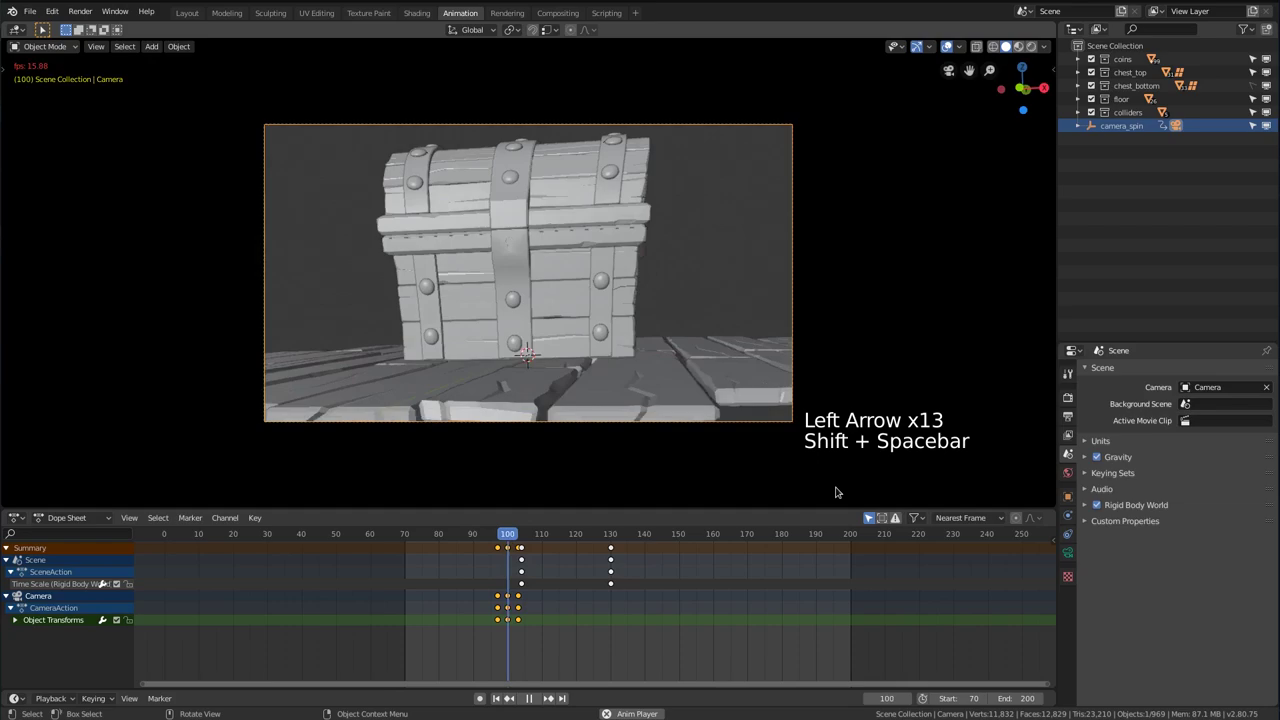
Tighten the camera shake by retiming its keyframes to frames 98, 100 and 102
{"action": "left_click", "coordinate": [520, 538]}
{"action": "left_click_drag", "start_coordinate": [520, 540], "coordinate": [500, 540]}
{"action": "left_click", "coordinate": [498, 597]}
{"action": "key", "text": "g"}
{"action": "left_click", "coordinate": [502, 598]}
{"action": "middle_click_drag", "start_coordinate": [502, 598], "coordinate": [463, 597], "text": "ctrl"}
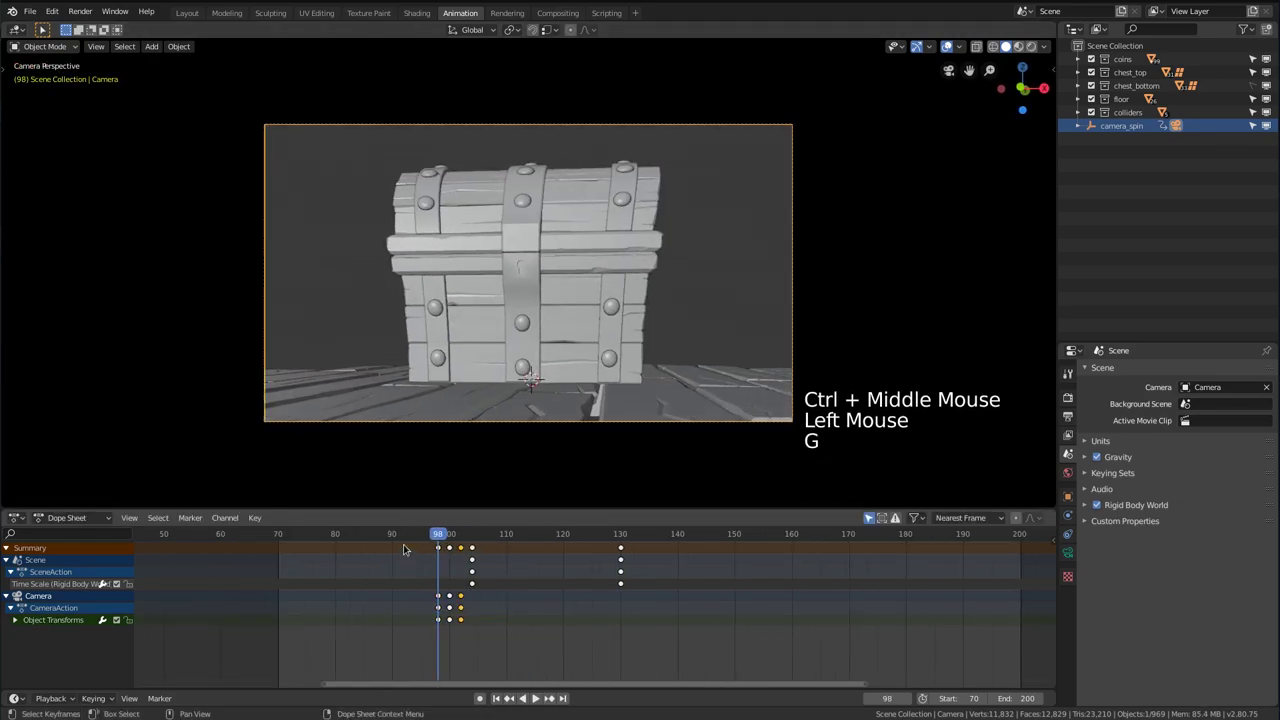
On frame 105, roll the camera slightly and keyframe it
{"action": "left_click_drag", "start_coordinate": [437, 536], "coordinate": [478, 536]}
{"action": "key", "text": "r"}
{"action": "left_click", "coordinate": [640, 250]}
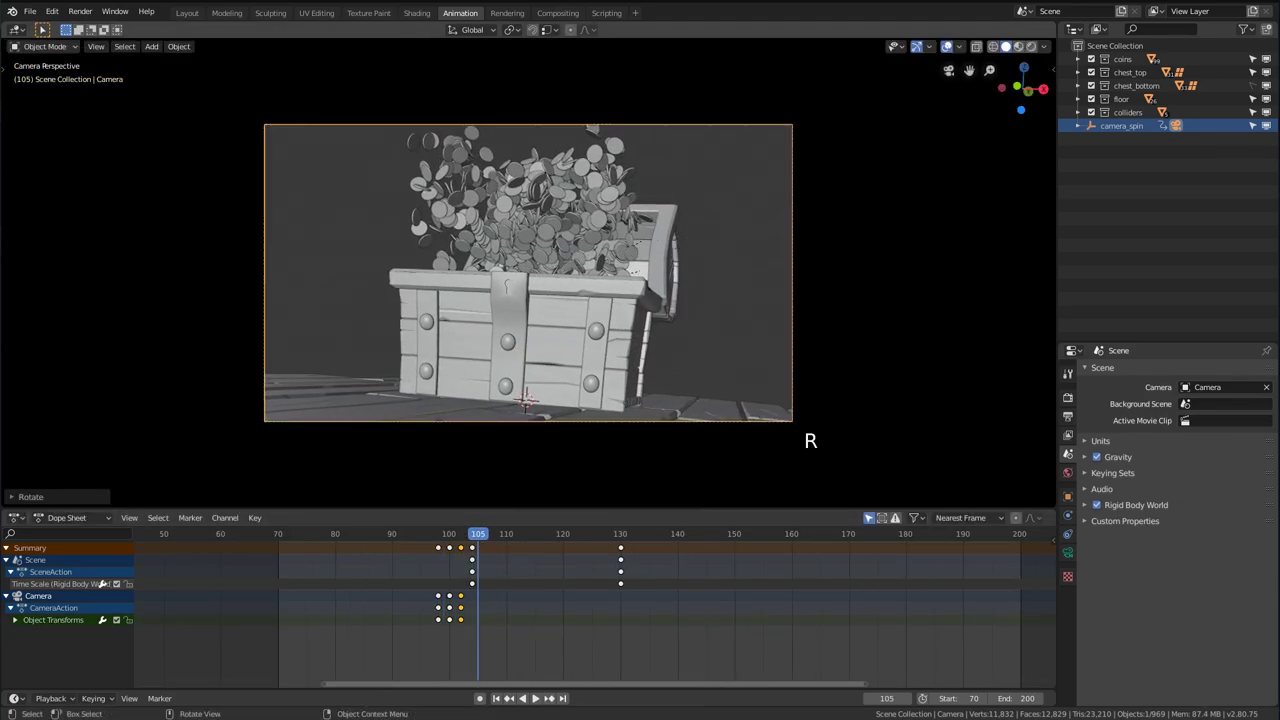
{"action": "key", "text": "i"}
On frame 109, shift the camera's aim with a small trackball rotation and keyframe it
{"action": "left_click", "coordinate": [500, 534]}
{"action": "key", "text": "r"}
{"action": "key", "text": "r"}
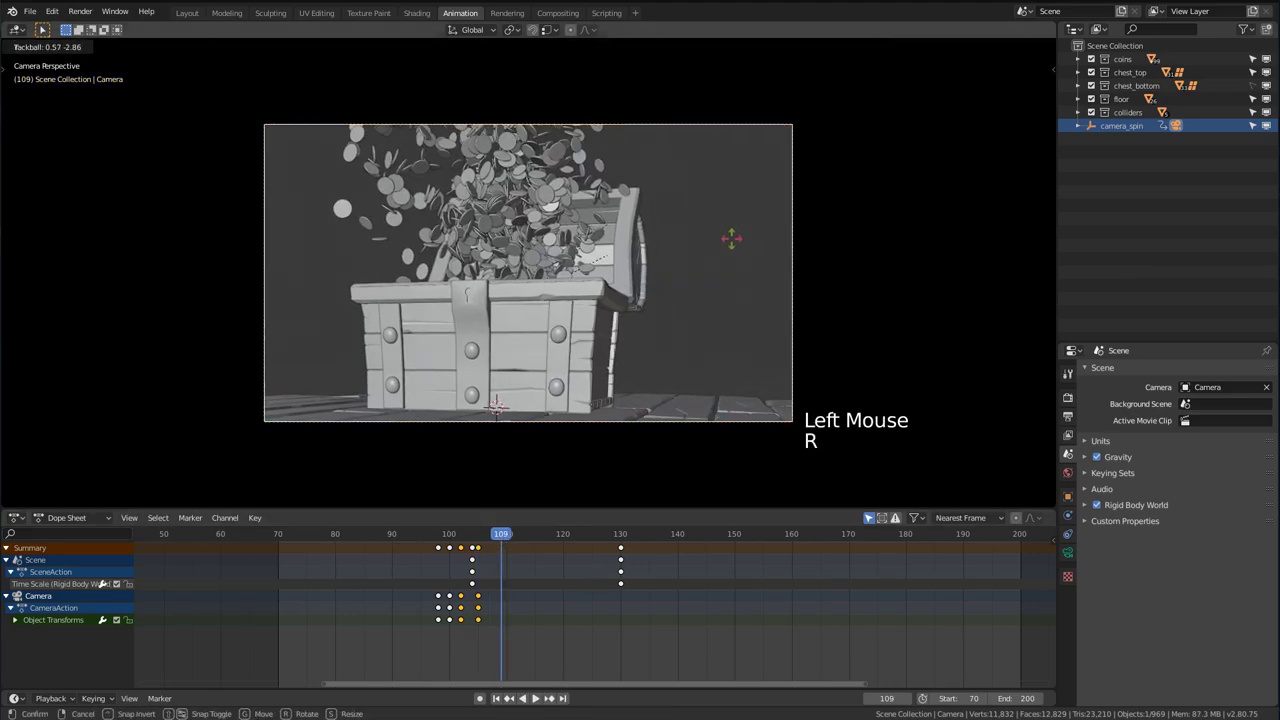
{"action": "left_click", "coordinate": [816, 155]}
{"action": "key", "text": "i"}
{"action": "left_click", "coordinate": [815, 154]}
Play the camera shake repeatedly from shortly before the burst
{"action": "left_click", "coordinate": [398, 536]}
{"action": "key", "text": "shift+space"}
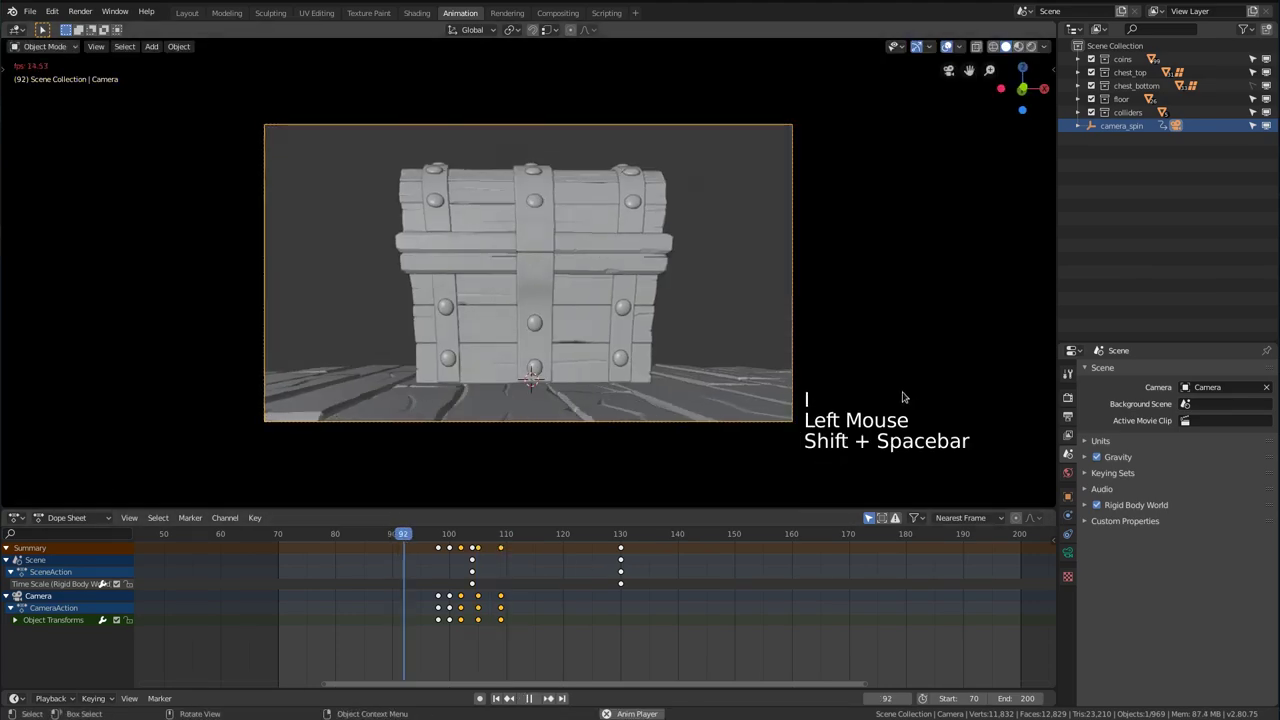
{"action": "key", "text": "shift+space"}
{"action": "left_click", "coordinate": [403, 537]}
{"action": "key", "text": "shift+space"}
{"action": "key", "text": "shift+space"}
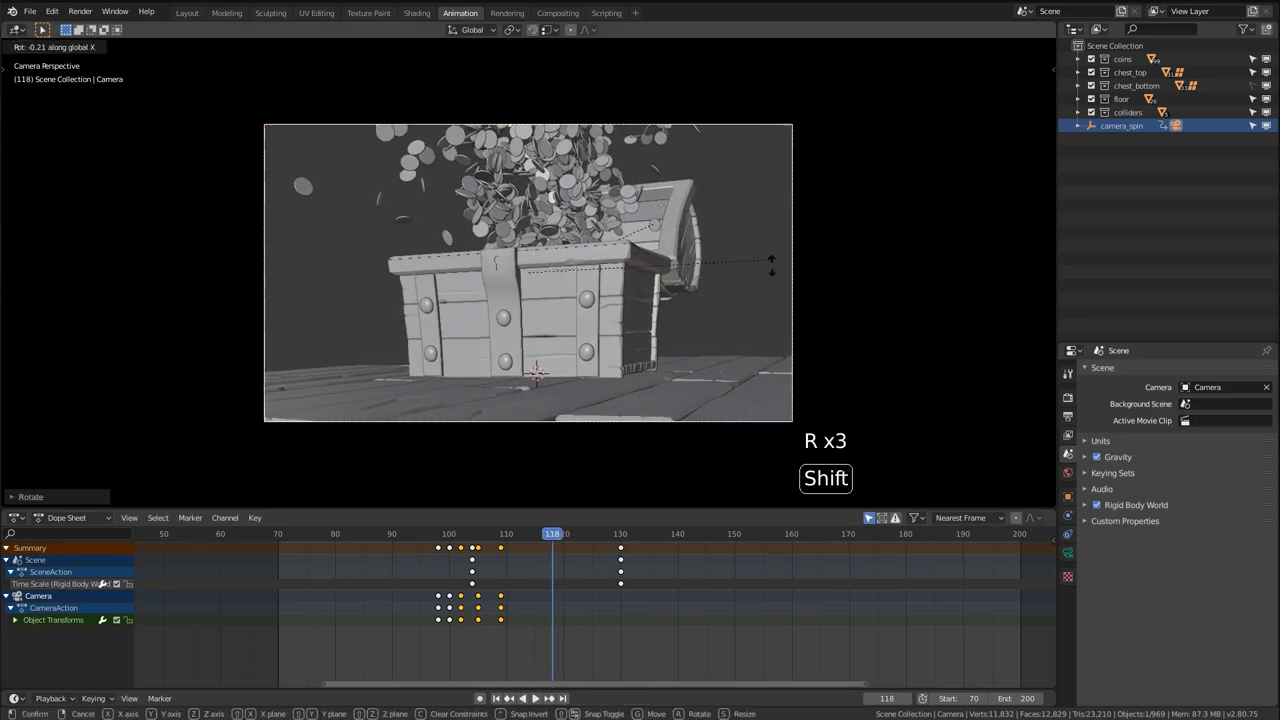
Keyframe the camera's adjusted rotation on frames 118 and 130 so the shake eases out
{"action": "left_click", "coordinate": [731, 333]}
{"action": "key", "text": "shift+space"}
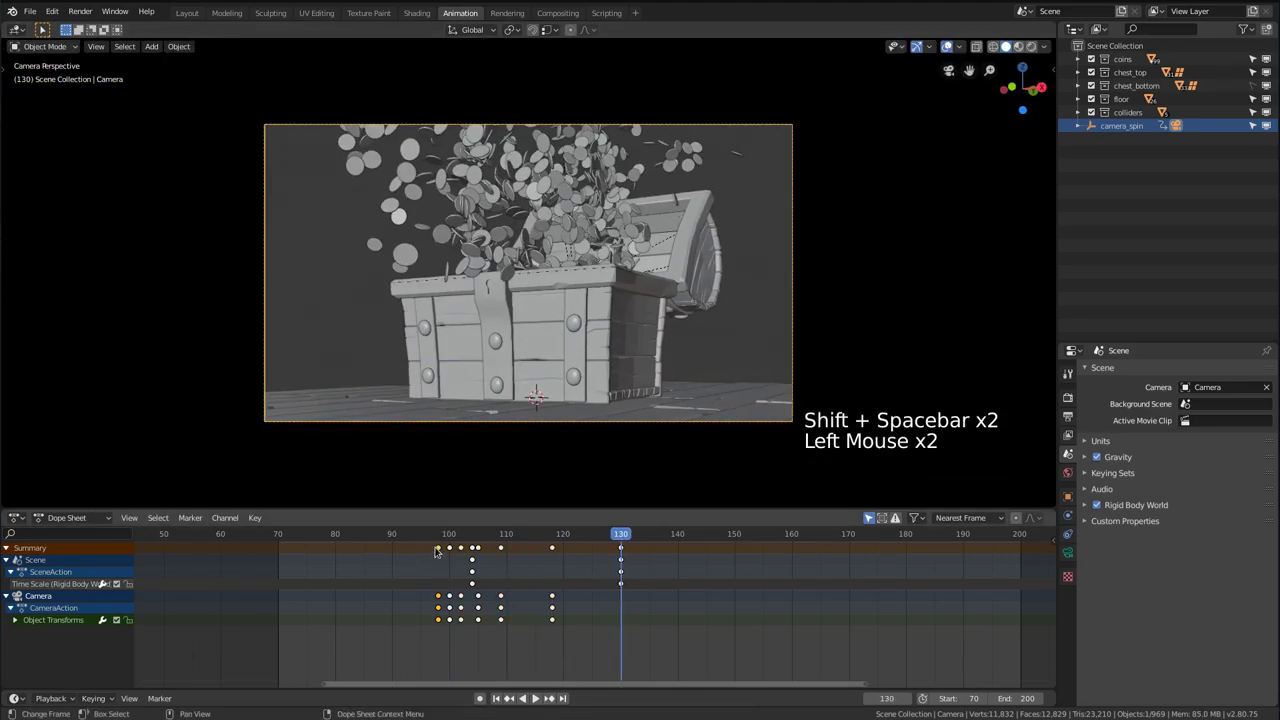
{"action": "left_click", "coordinate": [692, 665]}
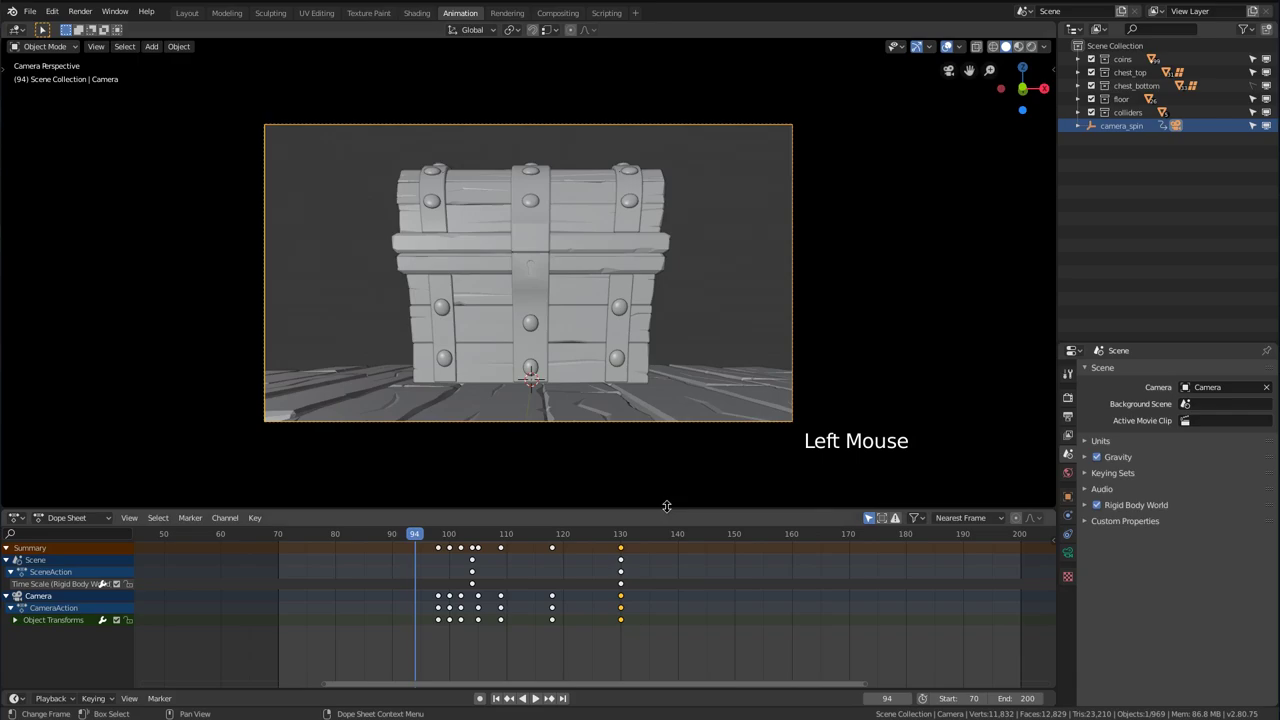
Play and scrub the camera shake, then keyframe the camera on frame 150
{"action": "key", "text": "shift+space"}
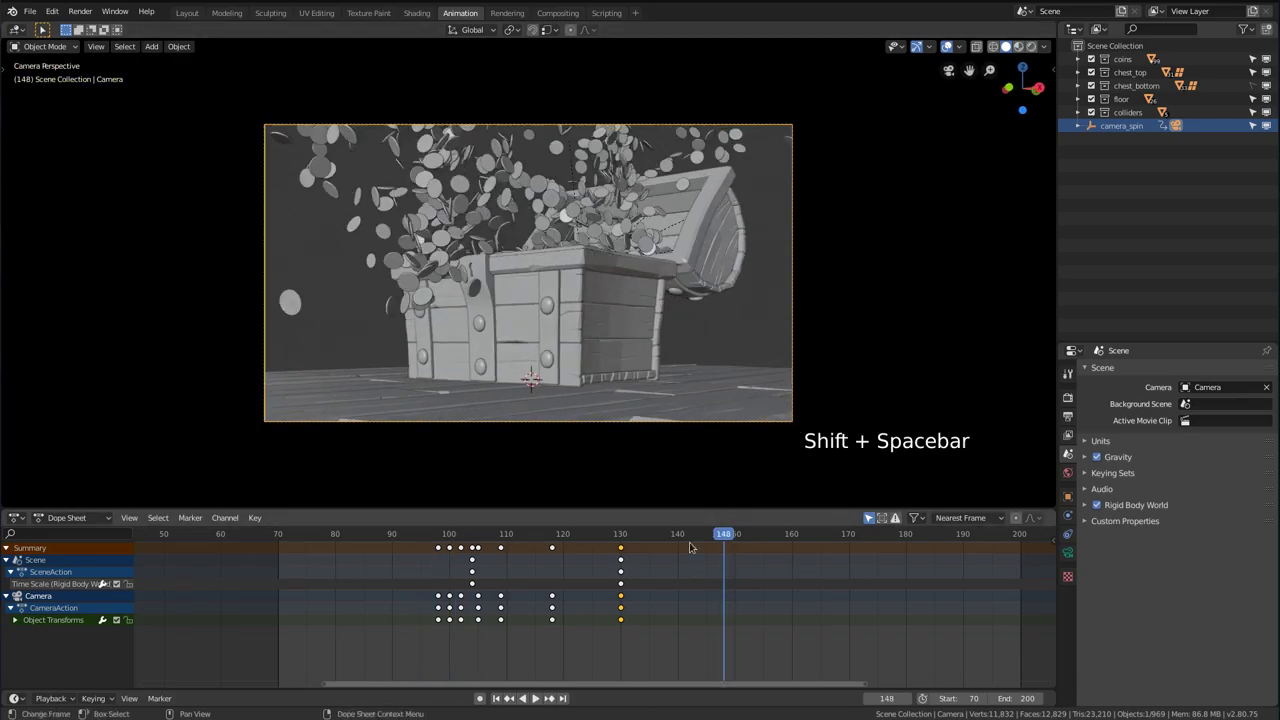
{"action": "left_click_drag", "start_coordinate": [1022, 541], "coordinate": [460, 551]}
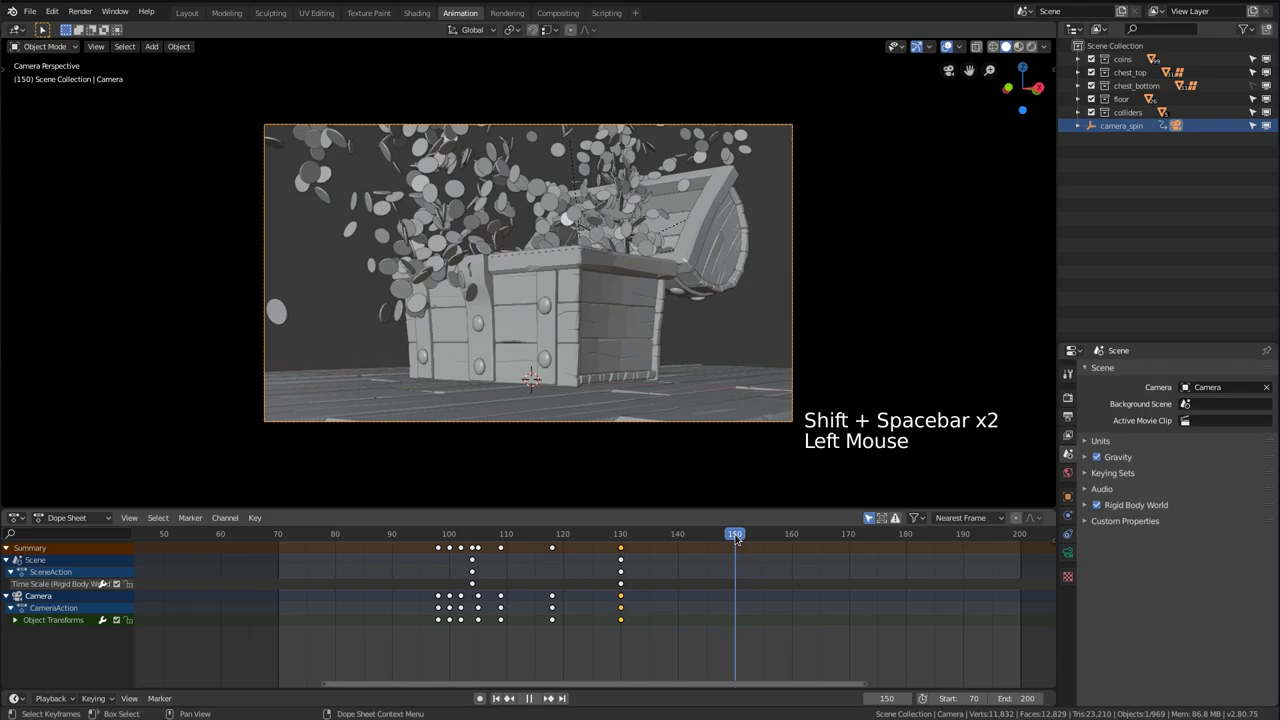
{"action": "key", "text": "i"}
{"action": "left_click", "coordinate": [717, 187]}
On frame 200, rotate the camera about its local X axis, cancelling the global X attempt first
{"action": "left_click_drag", "start_coordinate": [930, 538], "coordinate": [1026, 538]}
{"action": "left_click", "coordinate": [1021, 537]}
{"action": "key", "text": "r"}
{"action": "key", "text": "x"}
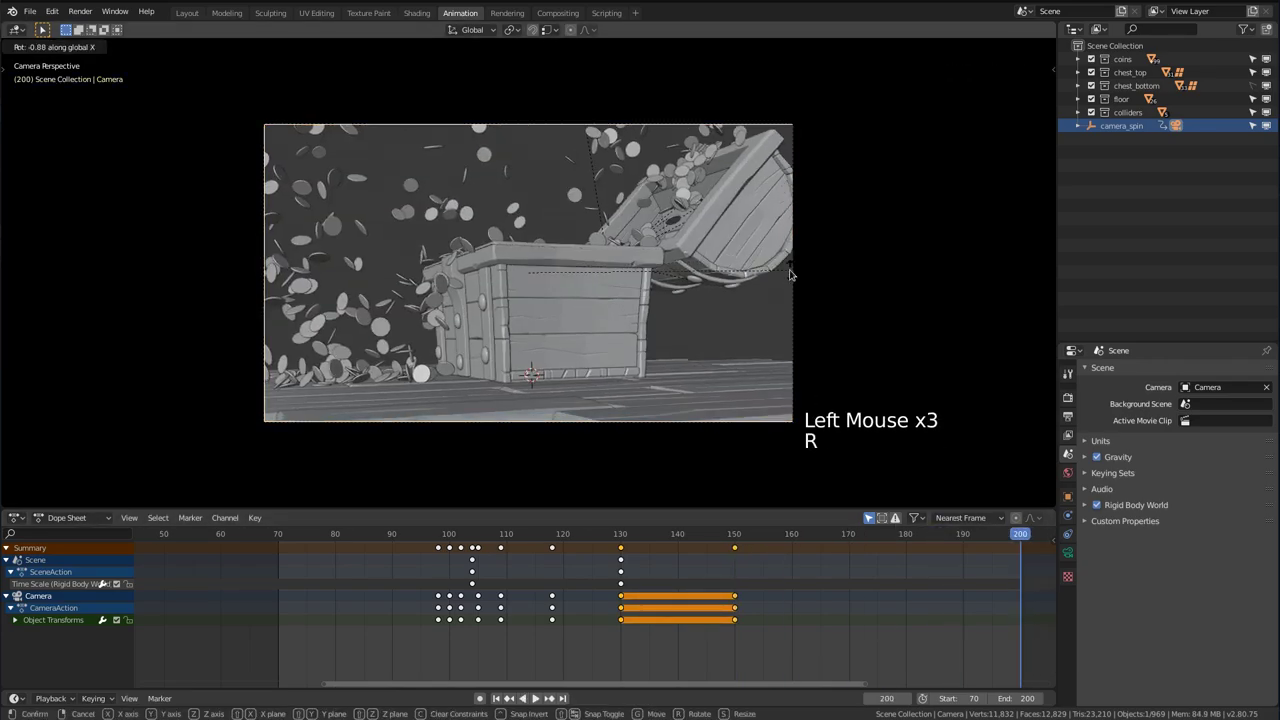
{"action": "right_click", "coordinate": [790, 274]}
{"action": "key", "text": "r"}
{"action": "key", "text": "x"}
{"action": "key", "text": "x"}
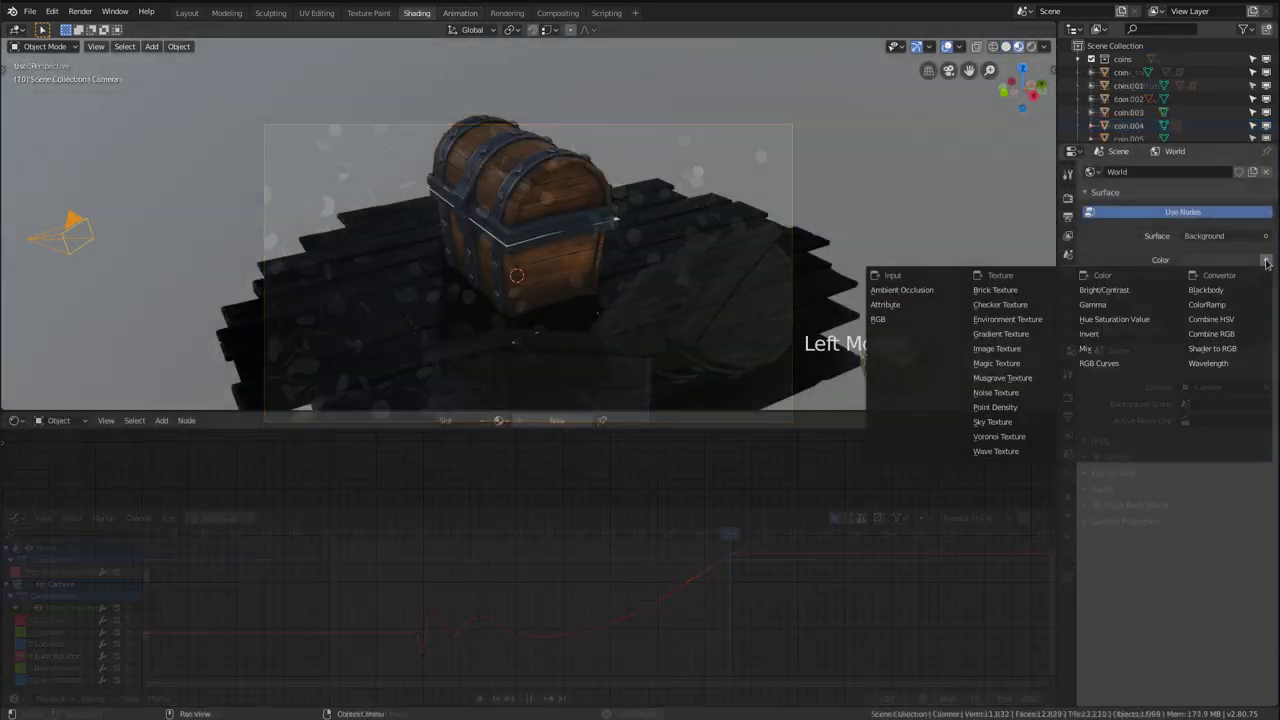
Use the HDR image satara_night_2k.hdr as the environment texture for the world background color
{"action": "left_click", "coordinate": [1166, 357]}
{"action": "left_click", "coordinate": [1137, 297]}
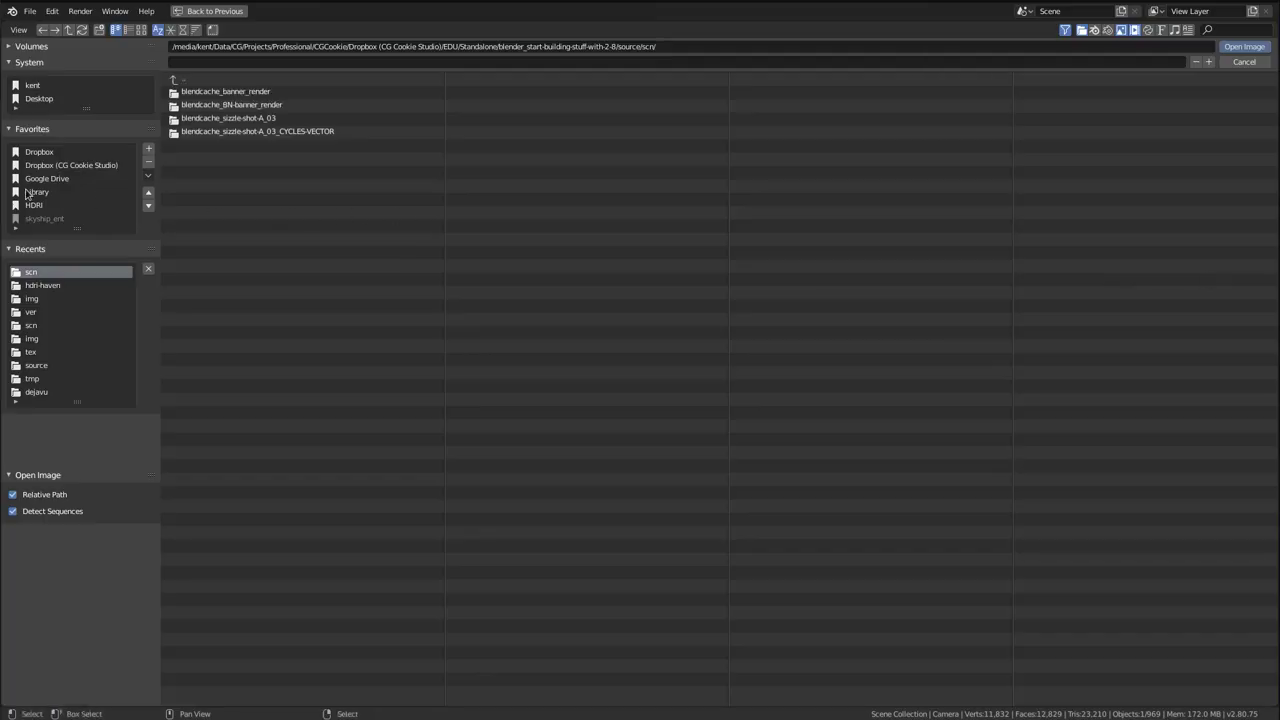
{"action": "left_click", "coordinate": [195, 91]}
{"action": "left_click", "coordinate": [141, 30]}
{"action": "double_click", "coordinate": [924, 128]}
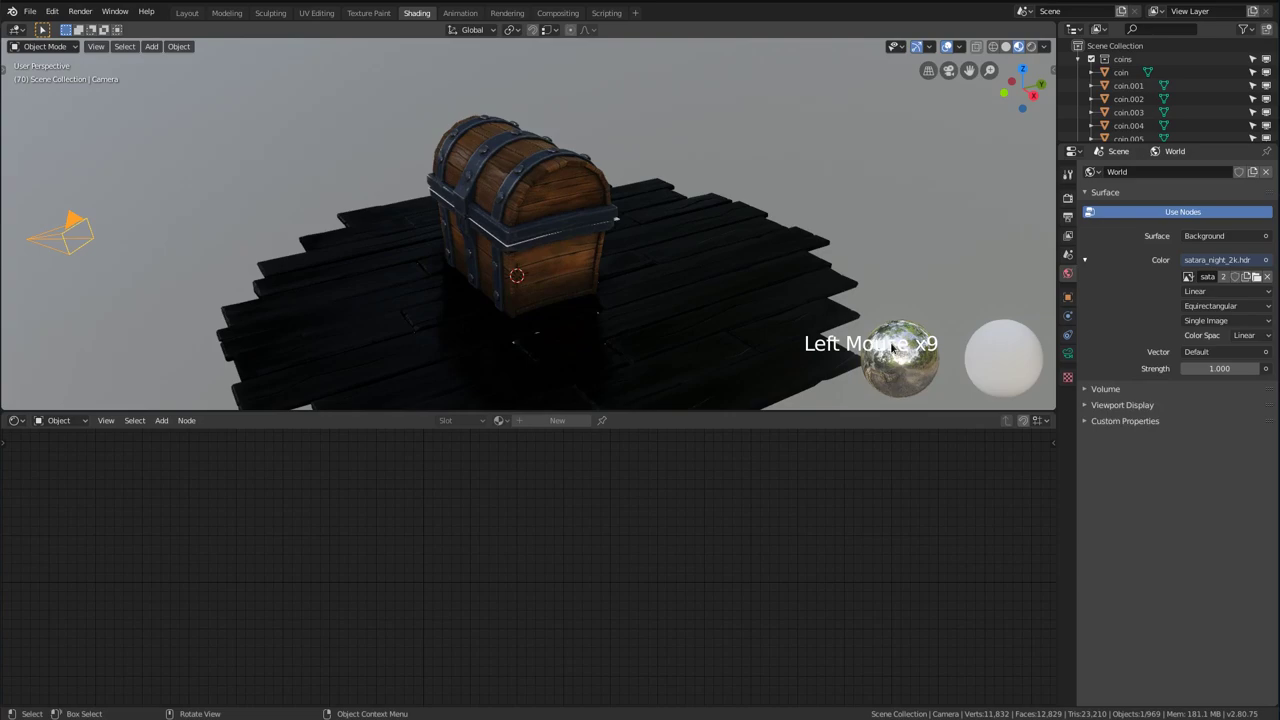
Preview the viewport with the scene's world lighting and show the world's shader nodes in the node editor
{"action": "left_click", "coordinate": [1043, 47]}
{"action": "left_click", "coordinate": [970, 126]}
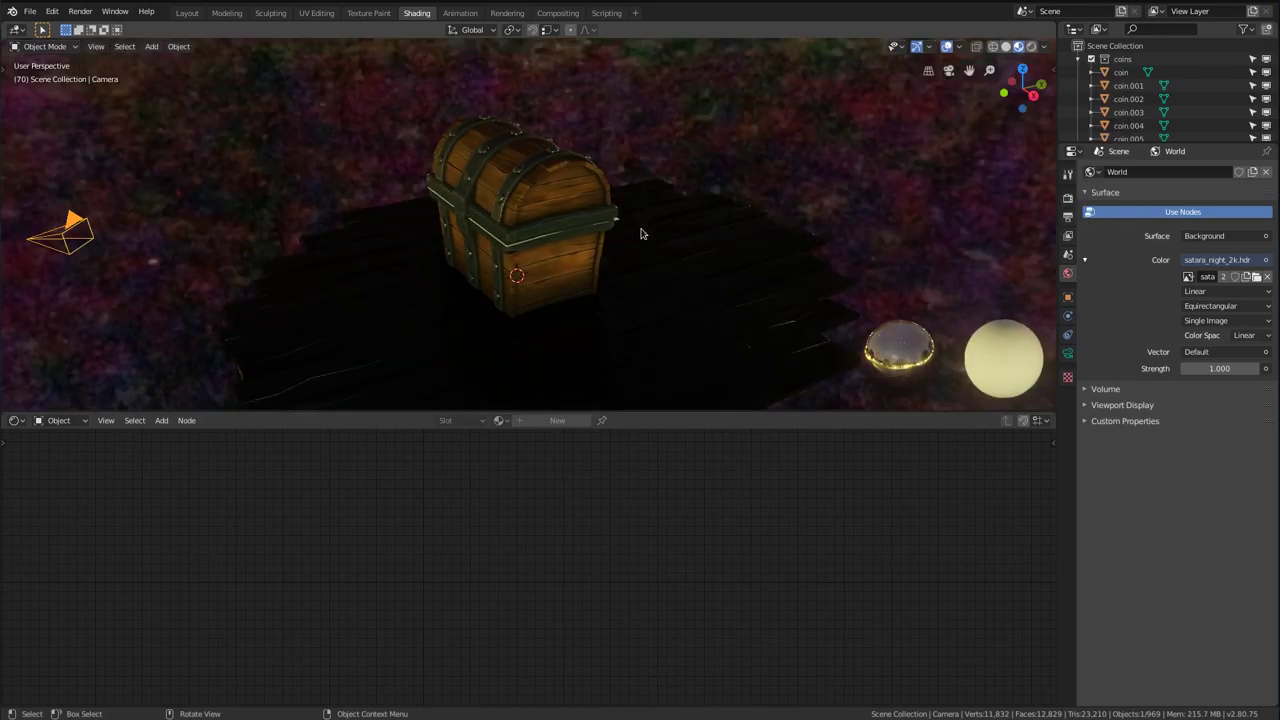
{"action": "middle_click_drag", "start_coordinate": [641, 233], "coordinate": [780, 200]}
{"action": "left_click", "coordinate": [16, 420]}
{"action": "left_click", "coordinate": [61, 450]}
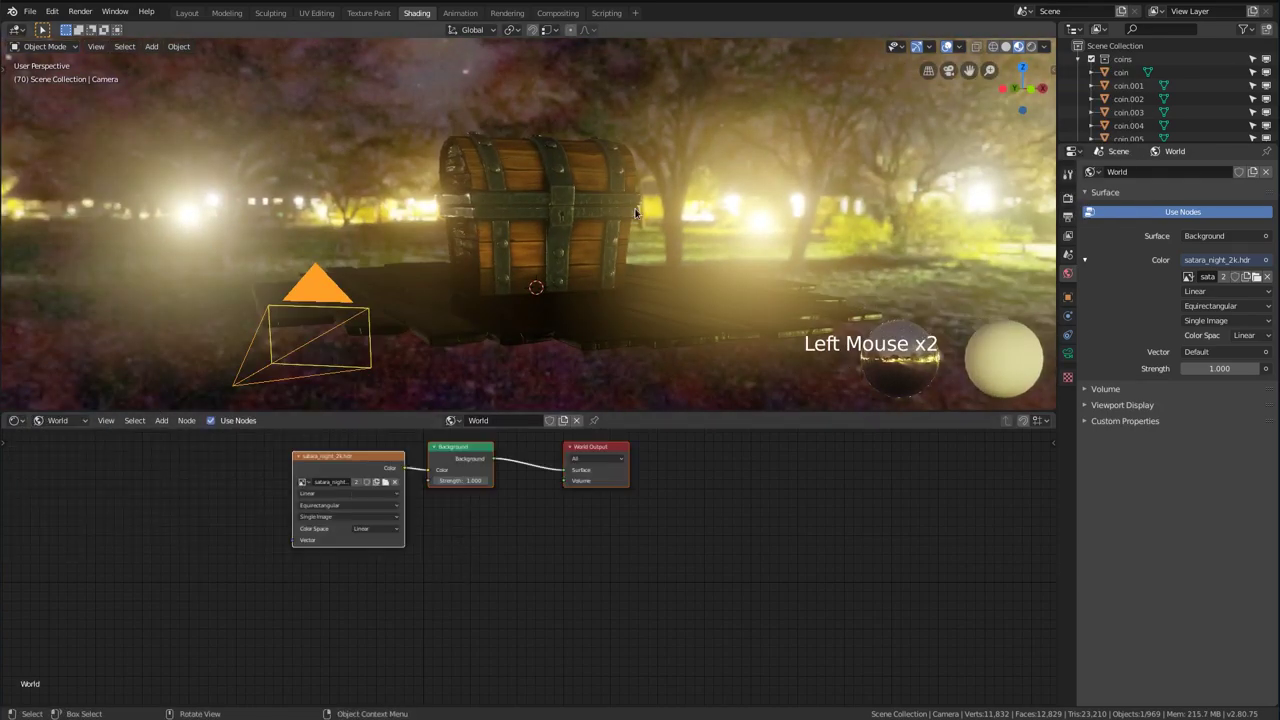
Move the environment texture node aside and insert a Hue Saturation Value node between it and the Background node
{"action": "middle_click_drag", "start_coordinate": [338, 461], "coordinate": [352, 531], "text": "shift"}
{"action": "key", "text": "a"}
{"action": "key", "text": "a"}
{"action": "key", "text": "a"}
{"action": "left_click", "coordinate": [352, 530]}
{"action": "key", "text": "g"}
{"action": "left_click", "coordinate": [196, 530]}
{"action": "key", "text": "shift+a"}
{"action": "mouse_move", "coordinate": [345, 472]}
{"action": "left_click", "coordinate": [450, 500]}
{"action": "left_click", "coordinate": [308, 505]}
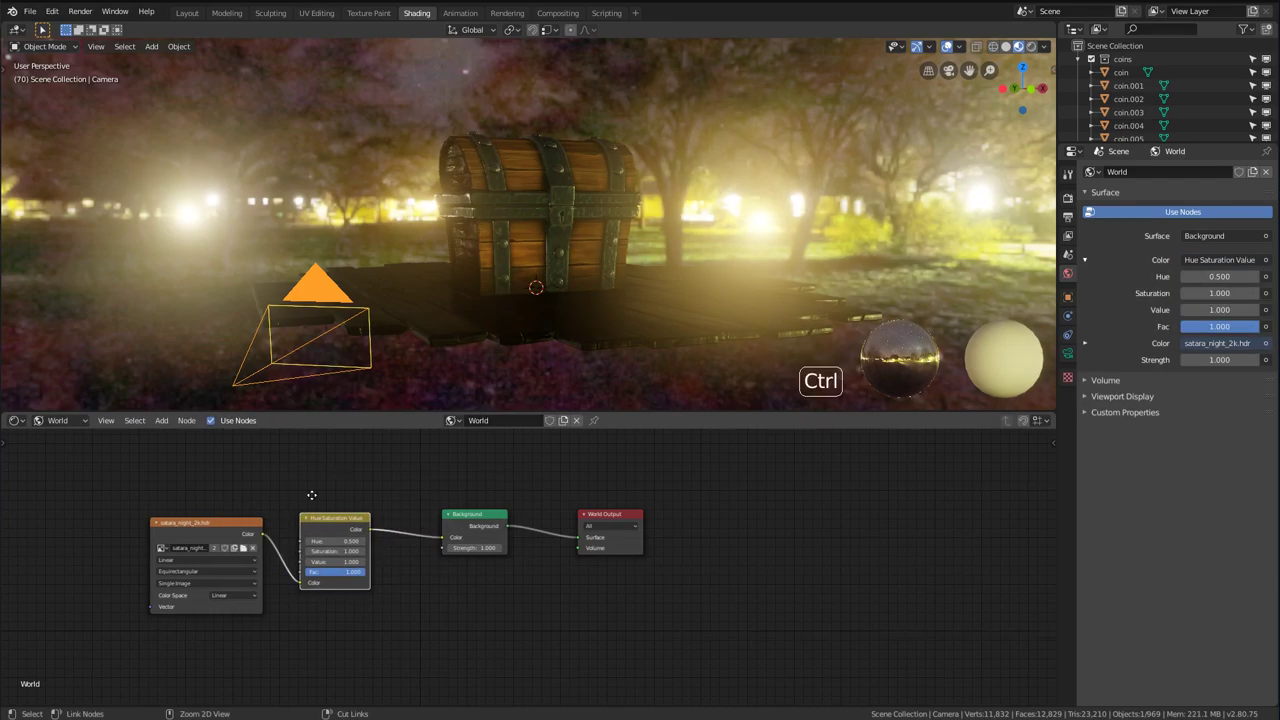
Set the hue of the Hue Saturation Value node to 0.000
{"action": "middle_click_drag", "start_coordinate": [311, 494], "coordinate": [320, 450], "text": "ctrl"}
{"action": "middle_click_drag", "start_coordinate": [320, 450], "coordinate": [475, 460], "text": "shift"}
{"action": "middle_click_drag", "start_coordinate": [475, 560], "coordinate": [480, 540], "text": "ctrl"}
{"action": "left_click_drag", "start_coordinate": [530, 605], "coordinate": [455, 605], "text": "shift"}
Enable Ambient Occlusion with a distance of 1.59 m and Screen Space Reflections in the Eevee render settings
{"action": "left_click", "coordinate": [1044, 47]}
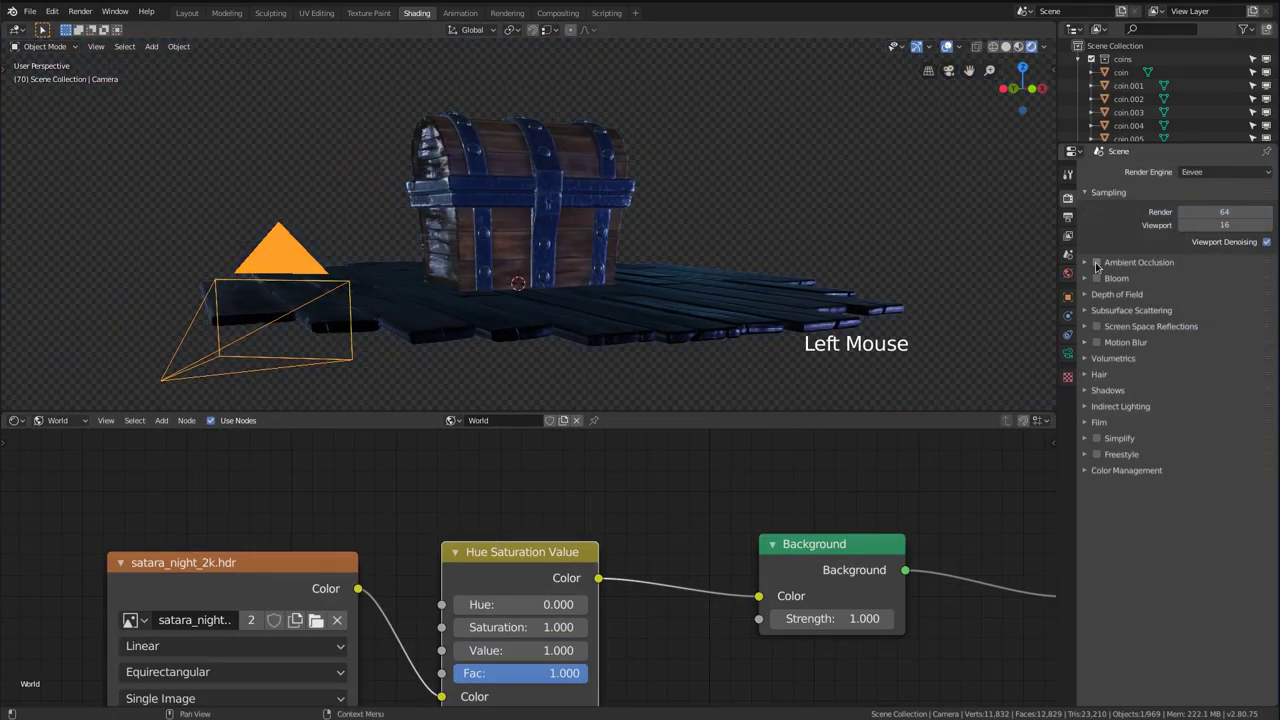
{"action": "left_click", "coordinate": [1097, 262]}
{"action": "left_click", "coordinate": [1112, 262]}
Add an area light and position it beside the chest so it shines toward the chest
{"action": "middle_click_drag", "start_coordinate": [622, 270], "coordinate": [614, 240], "text": "ctrl"}
{"action": "middle_click_drag", "start_coordinate": [600, 215], "coordinate": [555, 245]}
{"action": "middle_click_drag", "start_coordinate": [500, 95], "coordinate": [470, 135], "text": "ctrl"}
{"action": "key", "text": "shift+a"}
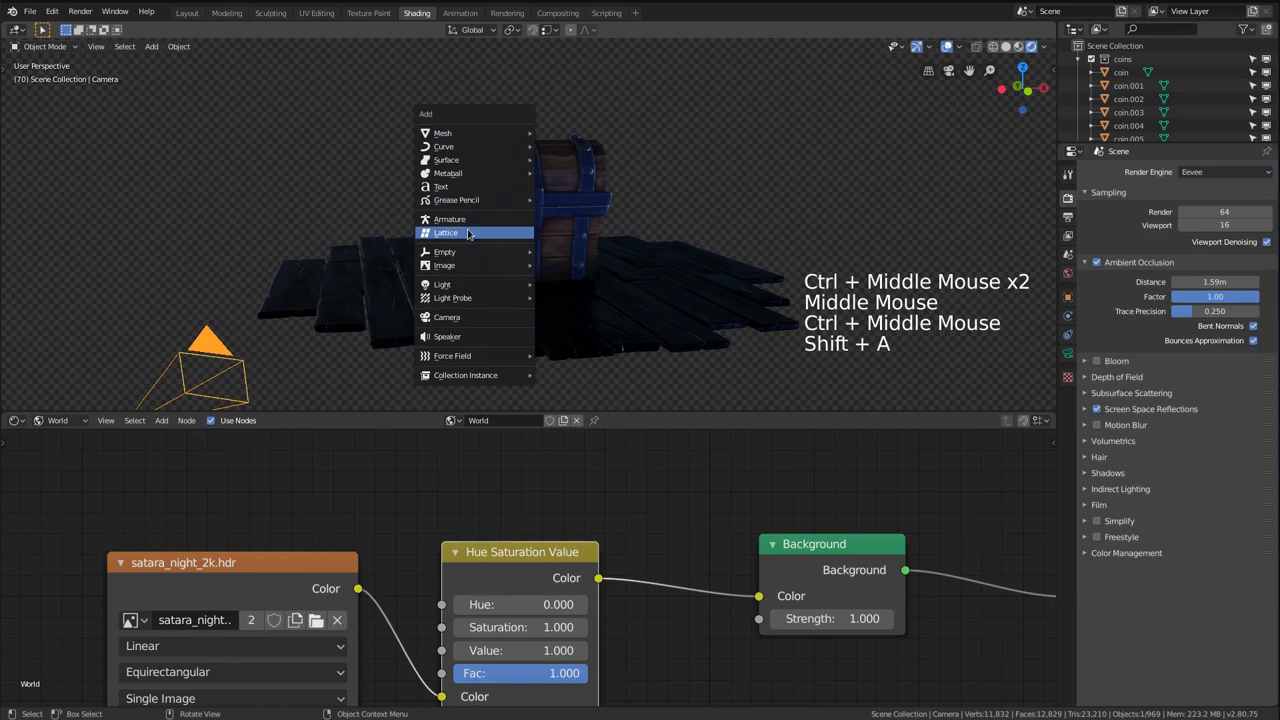
{"action": "mouse_move", "coordinate": [468, 286]}
{"action": "left_click", "coordinate": [590, 328]}
{"action": "left_click", "coordinate": [459, 212]}
{"action": "middle_click_drag", "start_coordinate": [459, 212], "coordinate": [455, 178]}
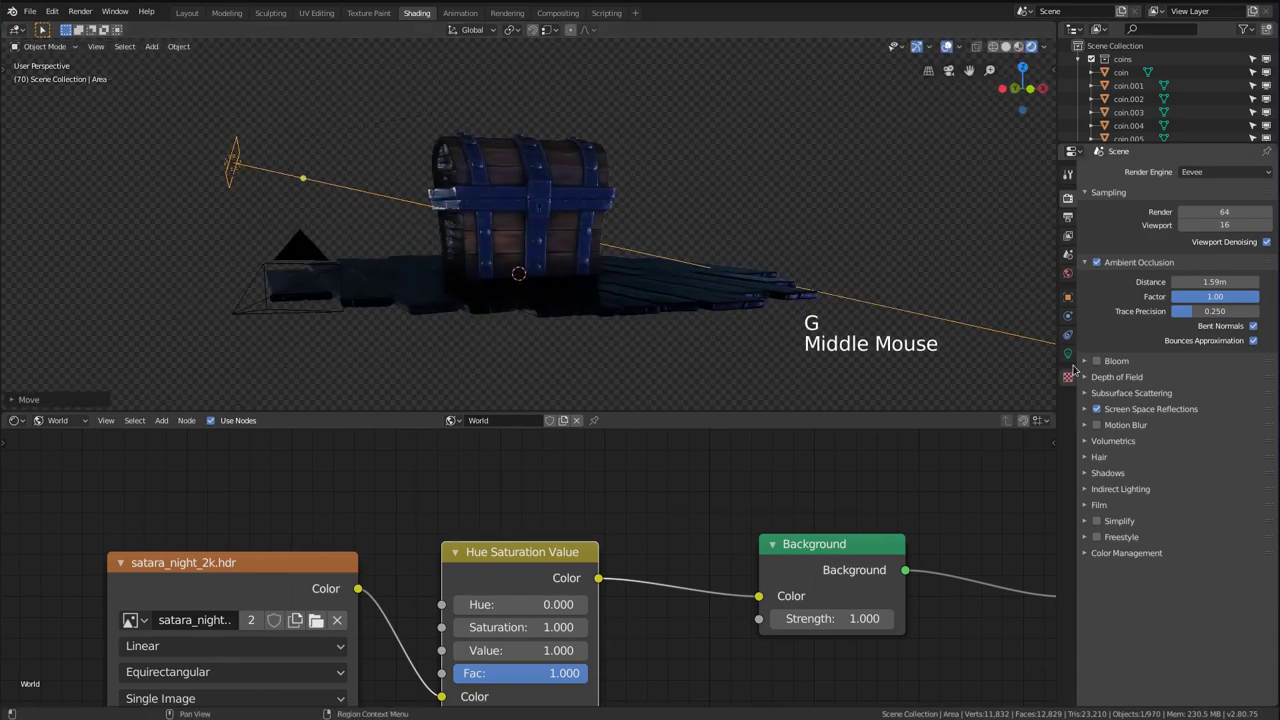
Color the area light orange and set its power to 1000 W
{"action": "left_click", "coordinate": [1068, 354]}
{"action": "left_click", "coordinate": [1214, 245]}
{"action": "left_click", "coordinate": [1113, 158]}
{"action": "left_click", "coordinate": [1214, 259]}
{"action": "type", "text": "1000"}
{"action": "middle_click_drag", "start_coordinate": [1058, 288], "coordinate": [920, 260]}
{"action": "middle_click_drag", "start_coordinate": [920, 260], "coordinate": [880, 245], "text": "ctrl"}
{"action": "middle_click_drag", "start_coordinate": [880, 245], "coordinate": [847, 234]}
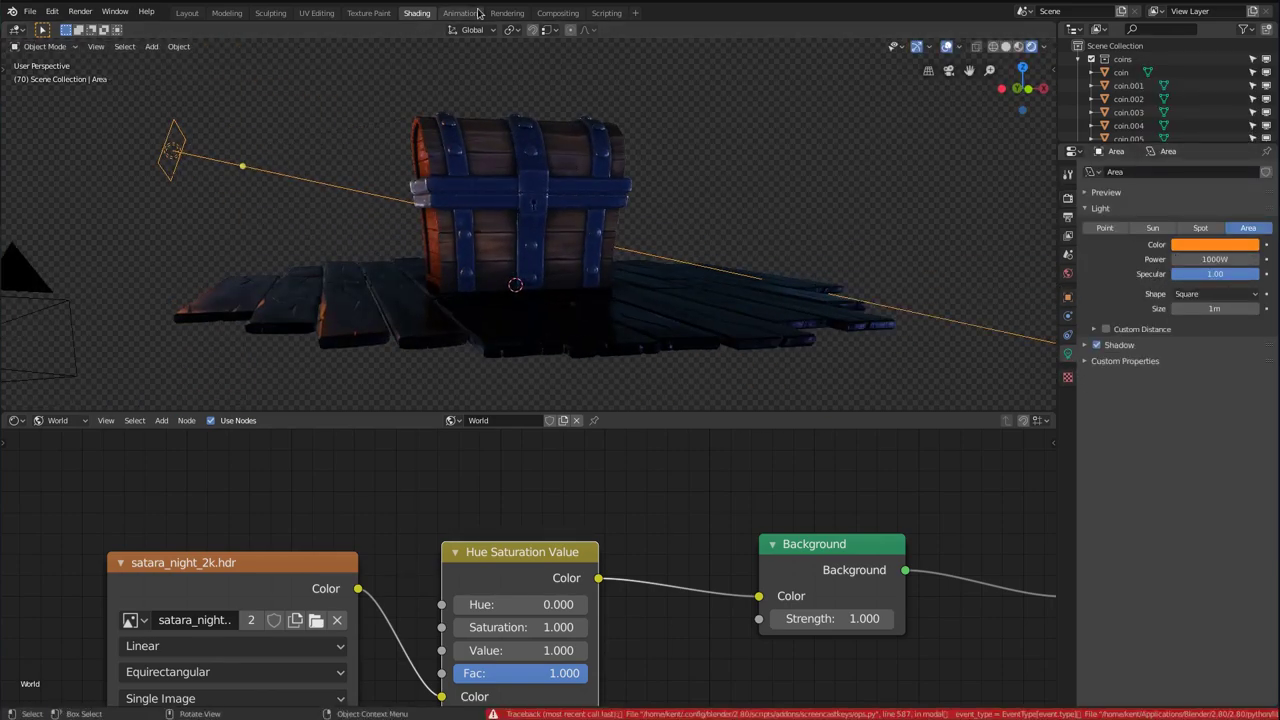
Duplicate the orange area light and rotate the copy around the chest about the global Z axis in camera view
{"action": "middle_click_drag", "start_coordinate": [589, 113], "coordinate": [701, 137]}
{"action": "key", "text": "KP_0"}
{"action": "key", "text": "r"}
{"action": "key", "text": "z"}
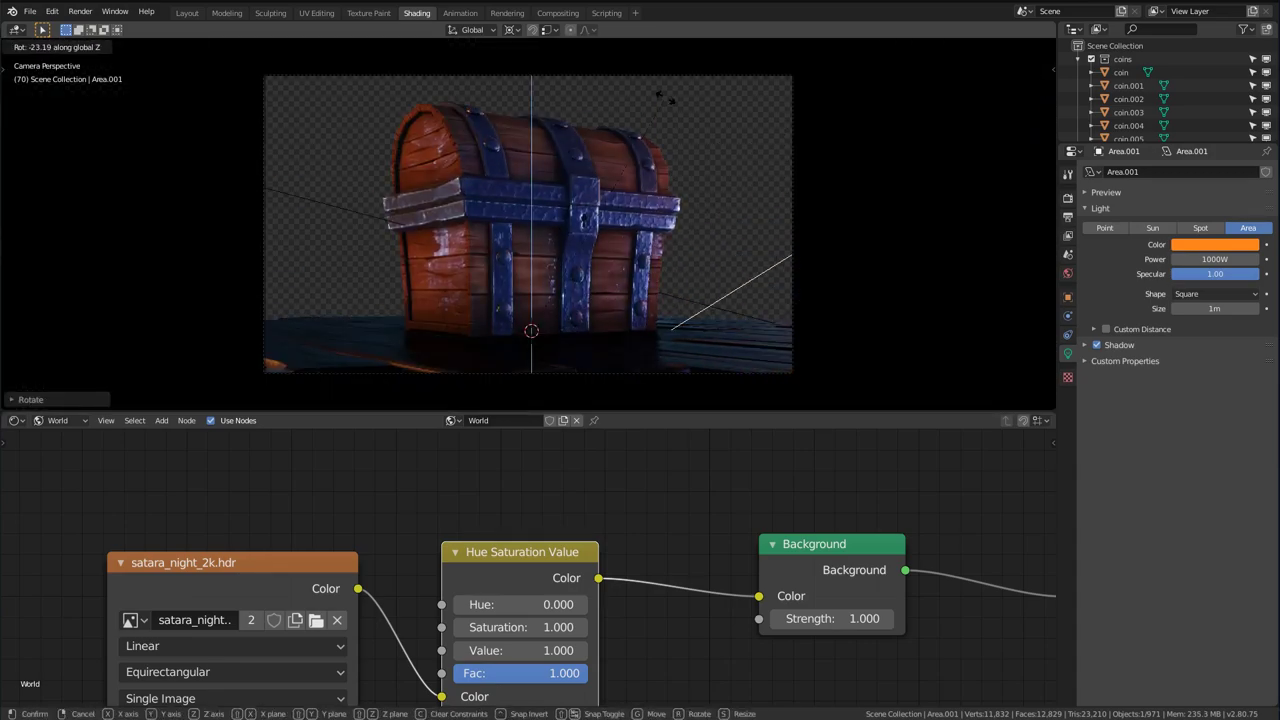
{"action": "left_click", "coordinate": [666, 96]}
Color the duplicated area light yellow and set its power to 2000 W
{"action": "left_click", "coordinate": [1214, 245]}
{"action": "left_click", "coordinate": [1144, 139]}
{"action": "left_click", "coordinate": [1214, 259]}
{"action": "type", "text": "2000"}
{"action": "key", "text": "Return"}
Duplicate the yellow light, rotate the copy to light the chest from above and behind, and color it blue
{"action": "key", "text": "shift+d"}
{"action": "key", "text": "r"}
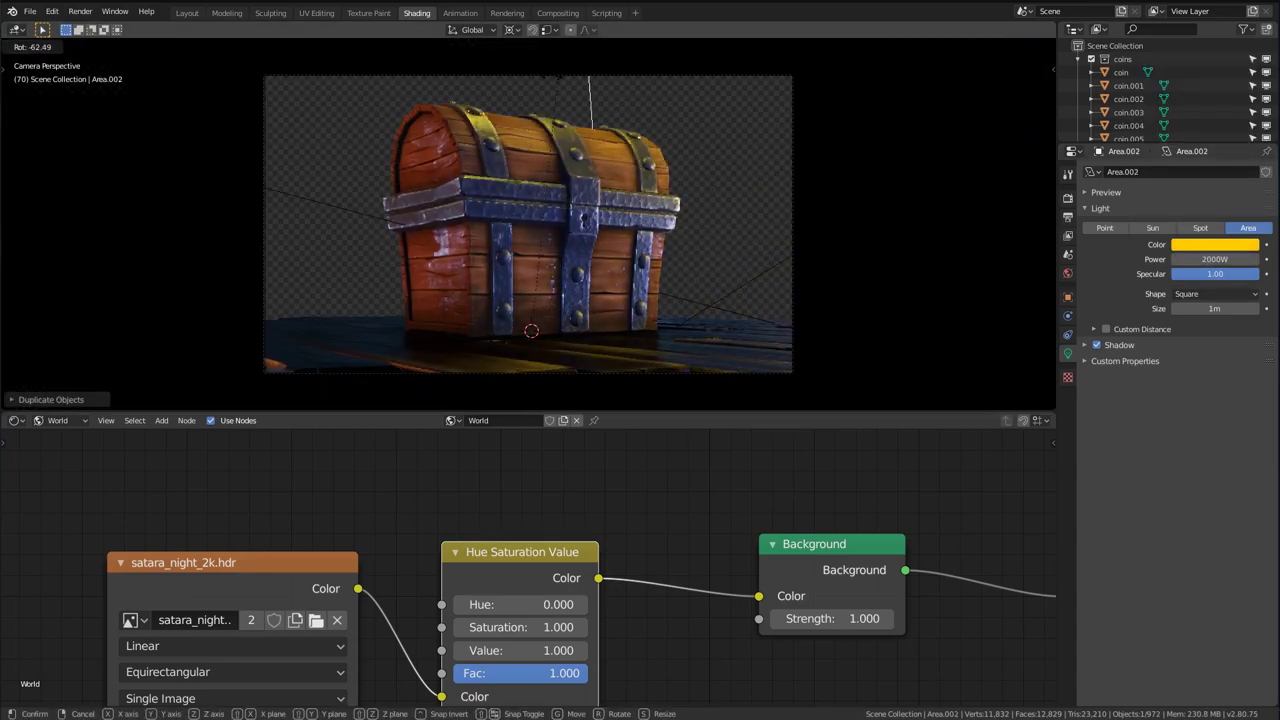
{"action": "middle_click_drag", "start_coordinate": [640, 190], "coordinate": [740, 140]}
{"action": "key", "text": "r"}
{"action": "left_click", "coordinate": [710, 138]}
{"action": "key", "text": "KP_0"}
{"action": "left_click", "coordinate": [1214, 245]}
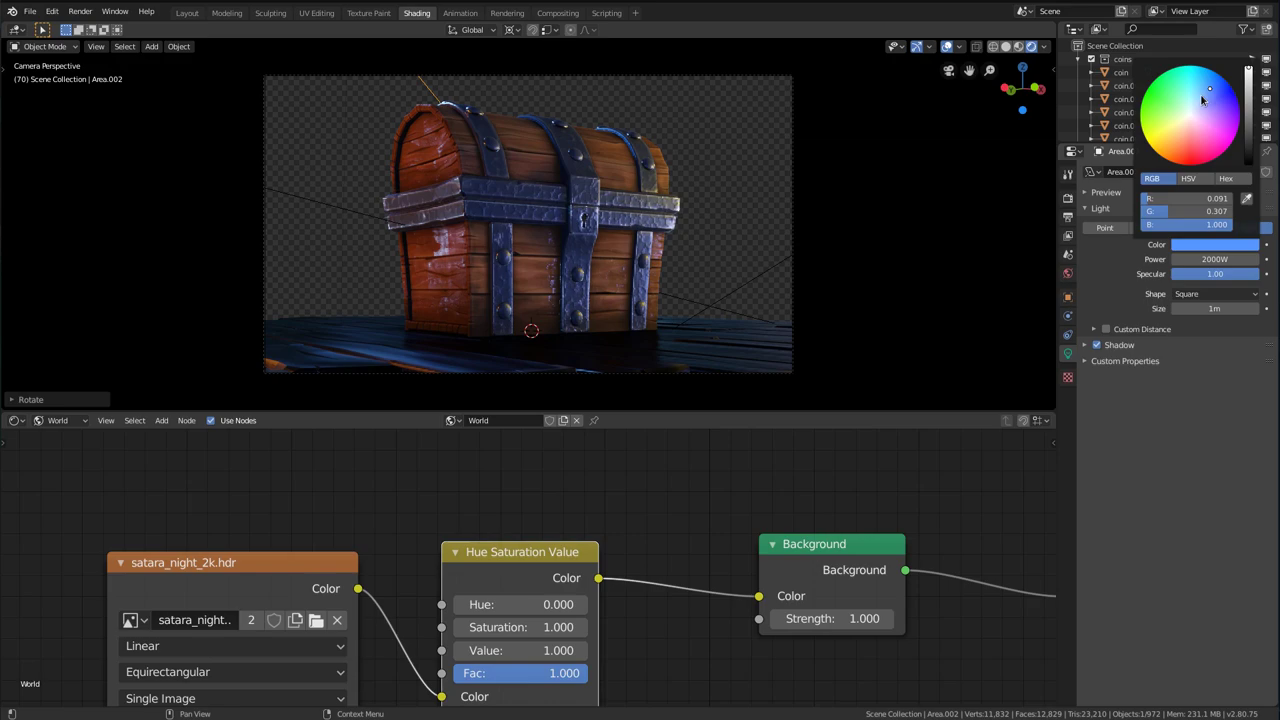
Open a timeline above the node editor, then select the area lights and enable Contact Shadows
{"action": "left_click_drag", "start_coordinate": [198, 410], "coordinate": [198, 348]}
{"action": "left_click", "coordinate": [311, 180], "text": "shift"}
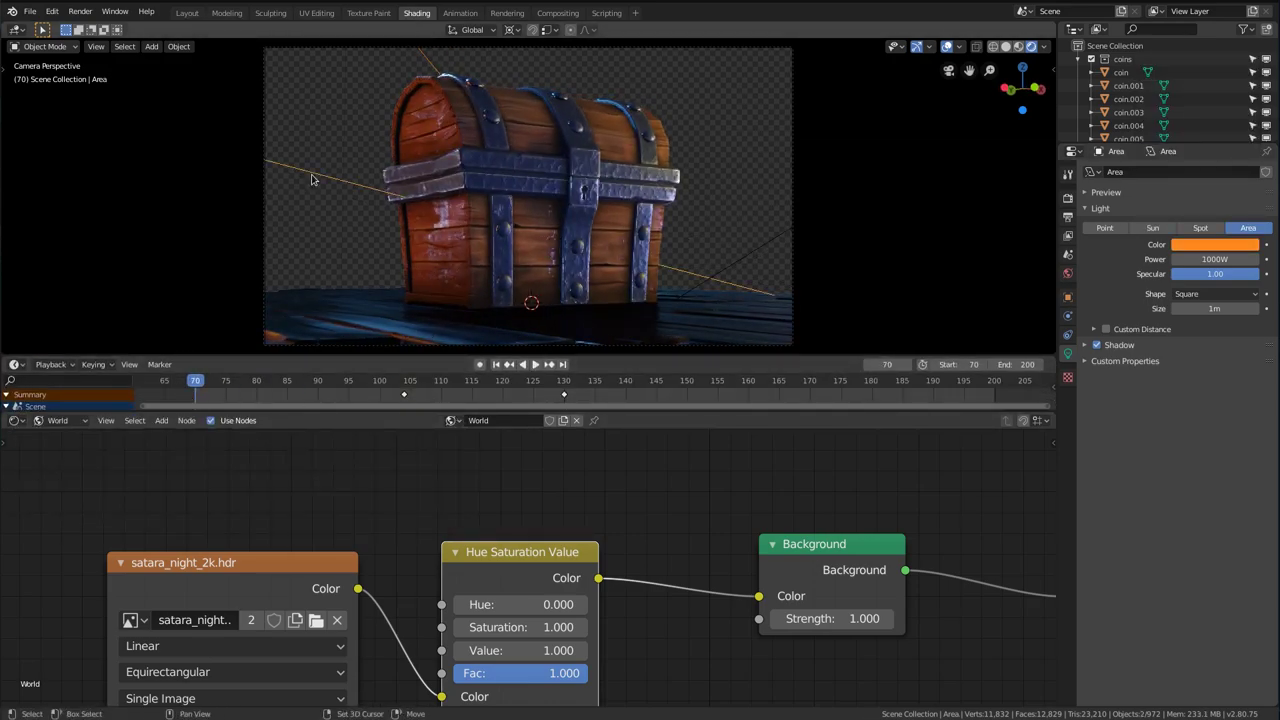
{"action": "left_click", "coordinate": [1086, 345]}
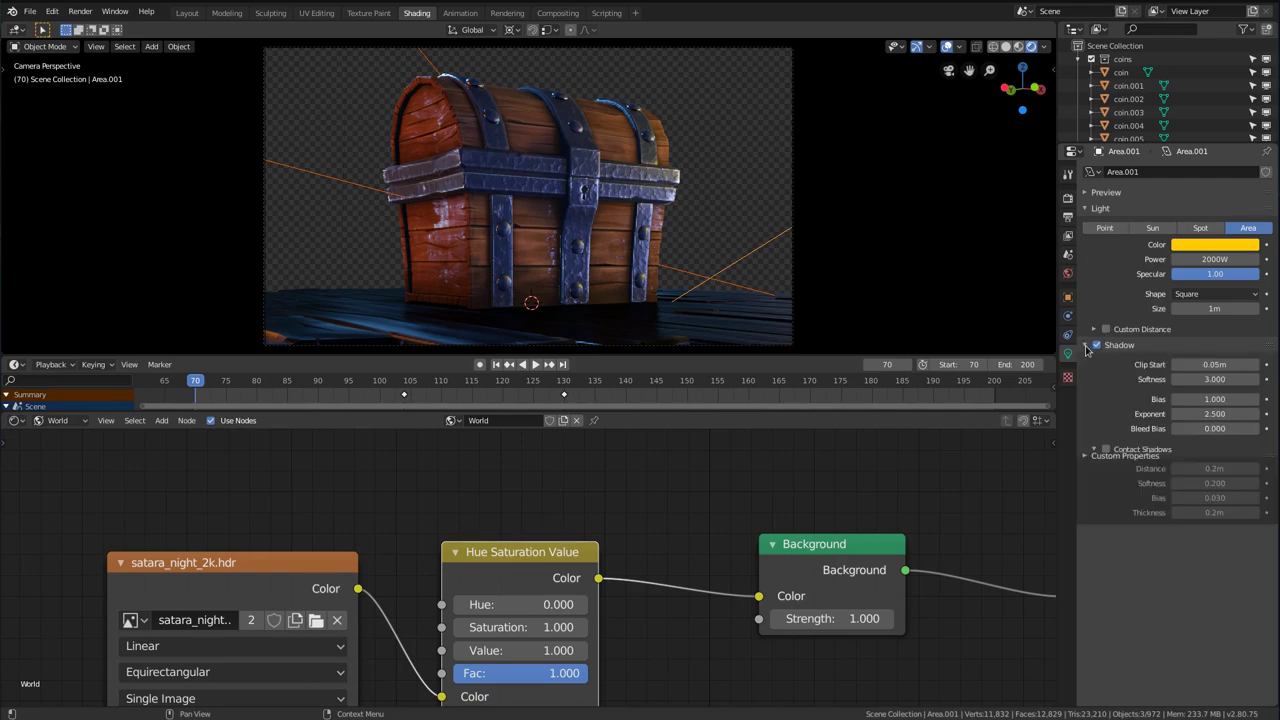
{"action": "left_click", "coordinate": [1106, 450]}
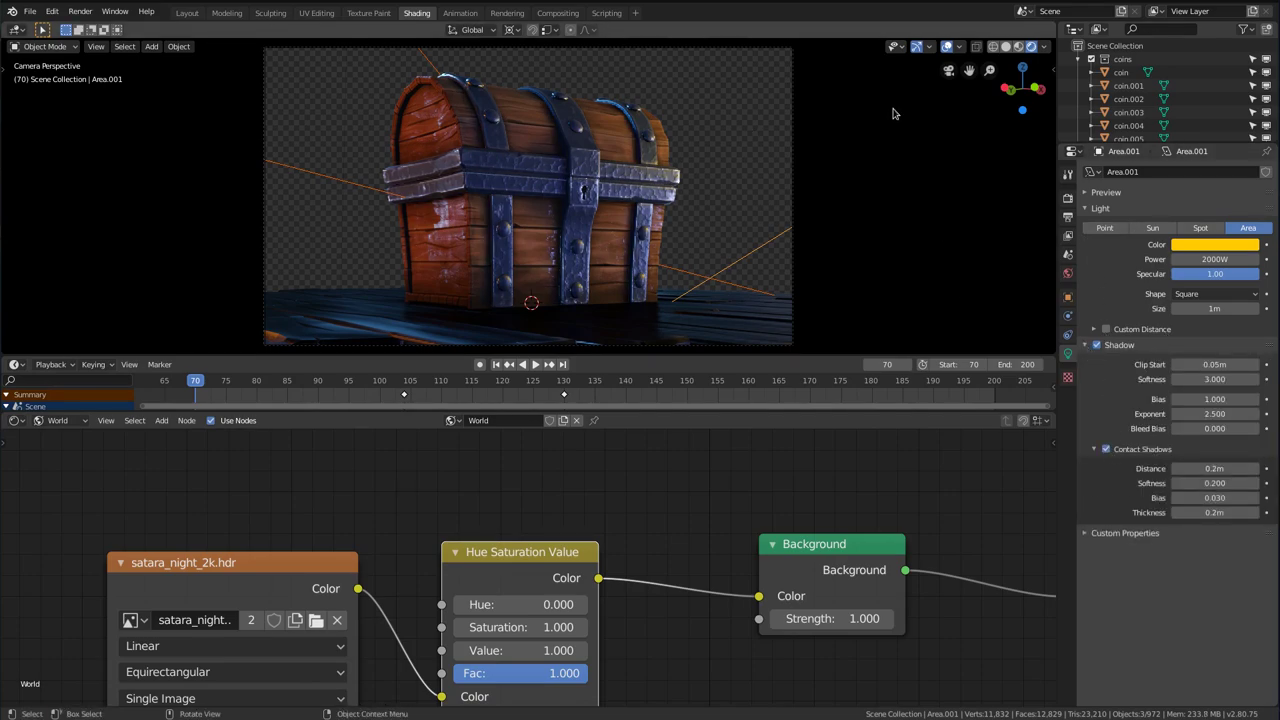
Enable High Bitdepth for shadows in the Eevee render settings
{"action": "key", "text": "n"}
{"action": "key", "text": "n"}
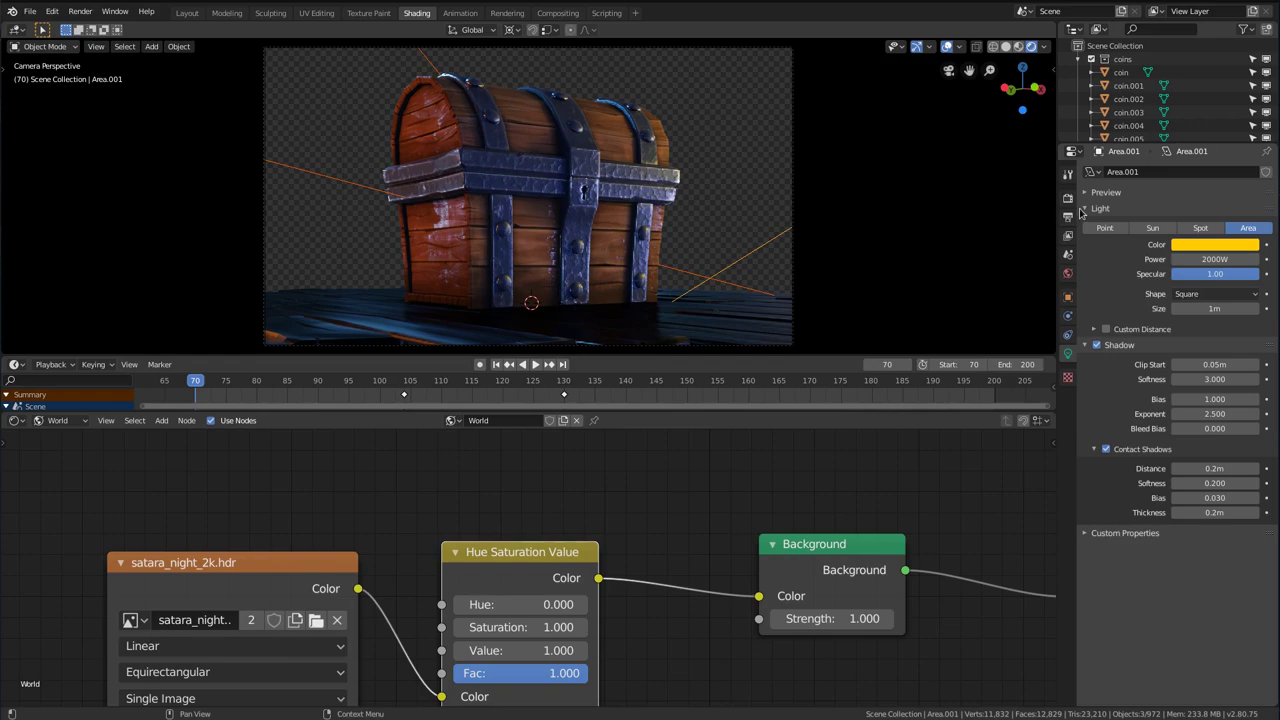
{"action": "left_click", "coordinate": [1067, 202]}
{"action": "left_click", "coordinate": [1130, 474]}
{"action": "left_click", "coordinate": [1252, 538]}
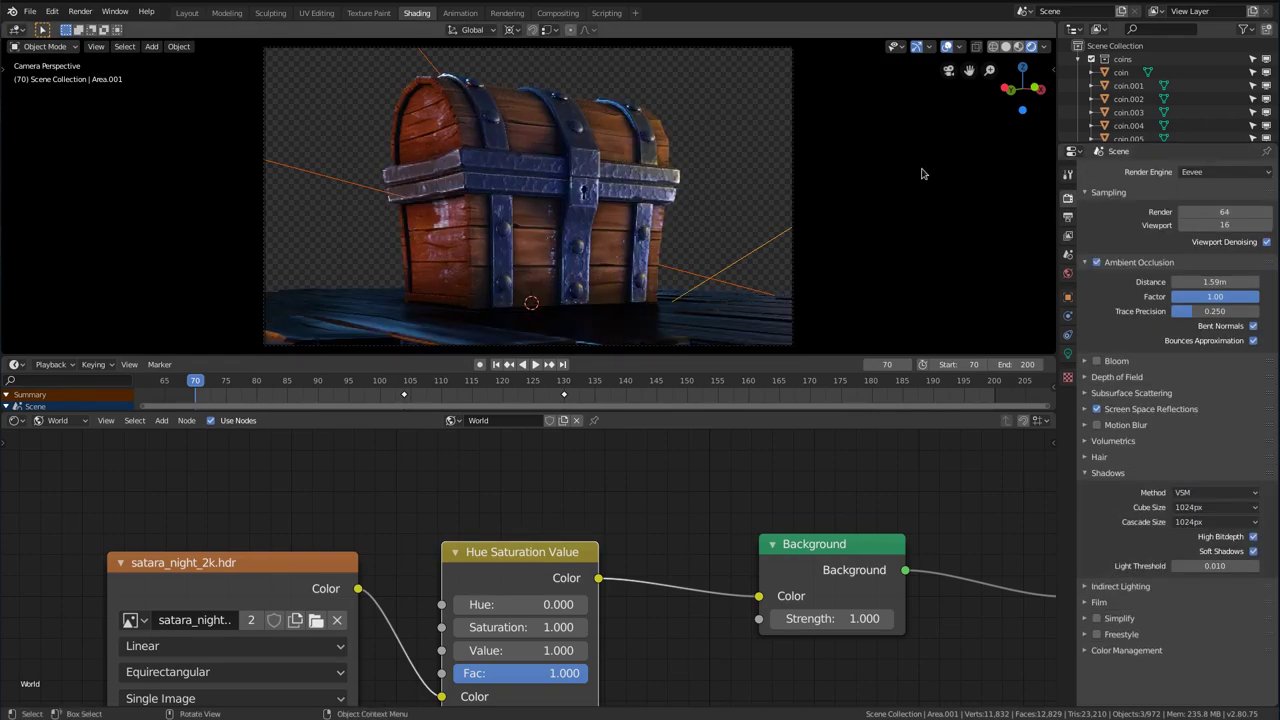
Add a plane aligned to the camera view and scale it by about 4.52
{"action": "key", "text": "shift+a"}
{"action": "mouse_move", "coordinate": [650, 36]}
{"action": "left_click", "coordinate": [712, 37]}
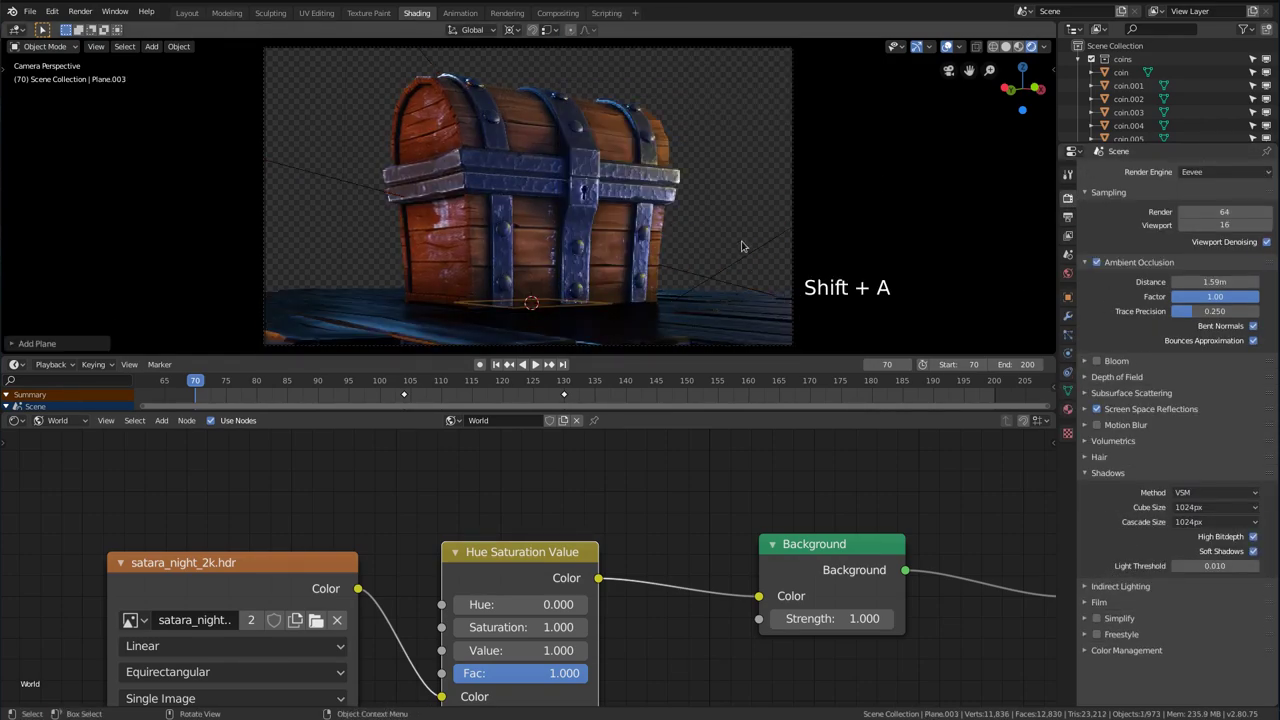
{"action": "left_click", "coordinate": [34, 345]}
{"action": "left_click", "coordinate": [134, 257]}
{"action": "left_click", "coordinate": [124, 285]}
{"action": "key", "text": "s"}
{"action": "left_click", "coordinate": [815, 200]}
Parent the new plane to the camera_spin empty as an object
{"action": "middle_click_drag", "start_coordinate": [800, 200], "coordinate": [720, 205]}
{"action": "middle_click_drag", "start_coordinate": [720, 205], "coordinate": [715, 260], "text": "ctrl"}
{"action": "middle_click_drag", "start_coordinate": [700, 230], "coordinate": [620, 200]}
{"action": "left_click", "coordinate": [560, 165]}
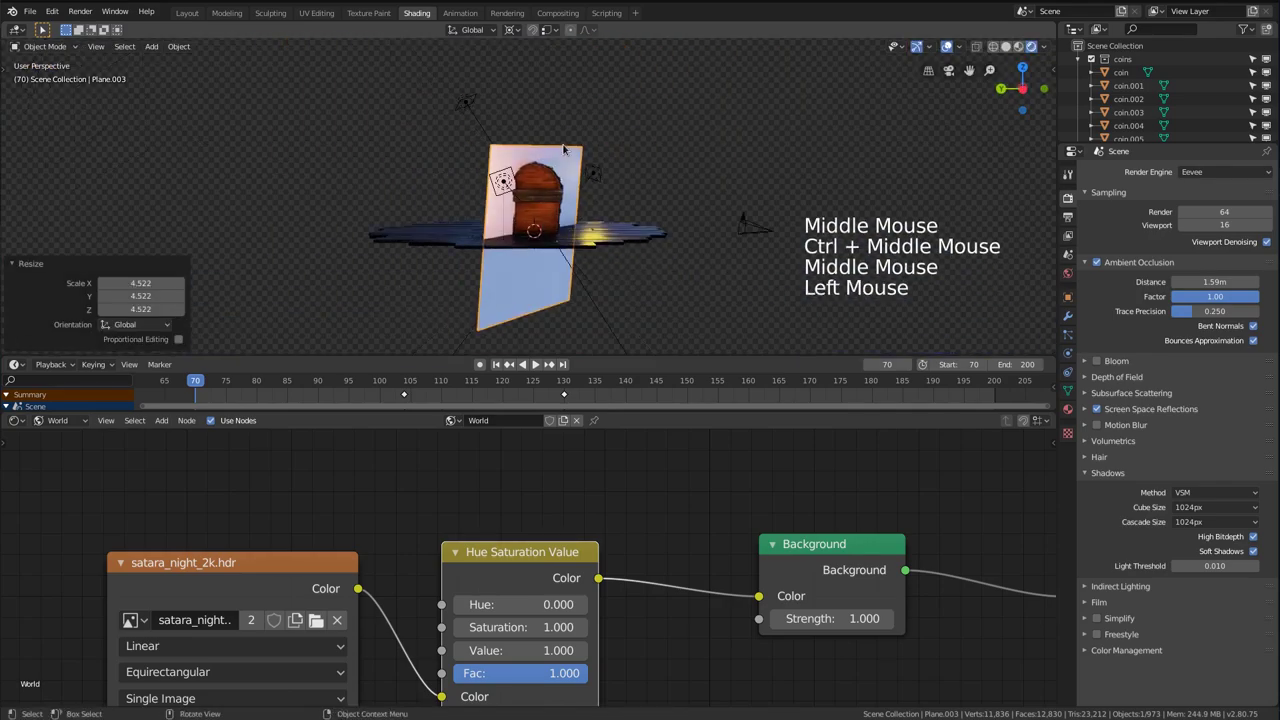
{"action": "left_click", "coordinate": [752, 226], "text": "shift"}
{"action": "middle_click_drag", "start_coordinate": [700, 195], "coordinate": [610, 180]}
{"action": "left_click", "coordinate": [565, 172]}
{"action": "middle_click_drag", "start_coordinate": [560, 220], "coordinate": [546, 150], "text": "ctrl"}
{"action": "left_click", "coordinate": [546, 291], "text": "shift"}
{"action": "key", "text": "ctrl+p"}
{"action": "left_click", "coordinate": [546, 291]}
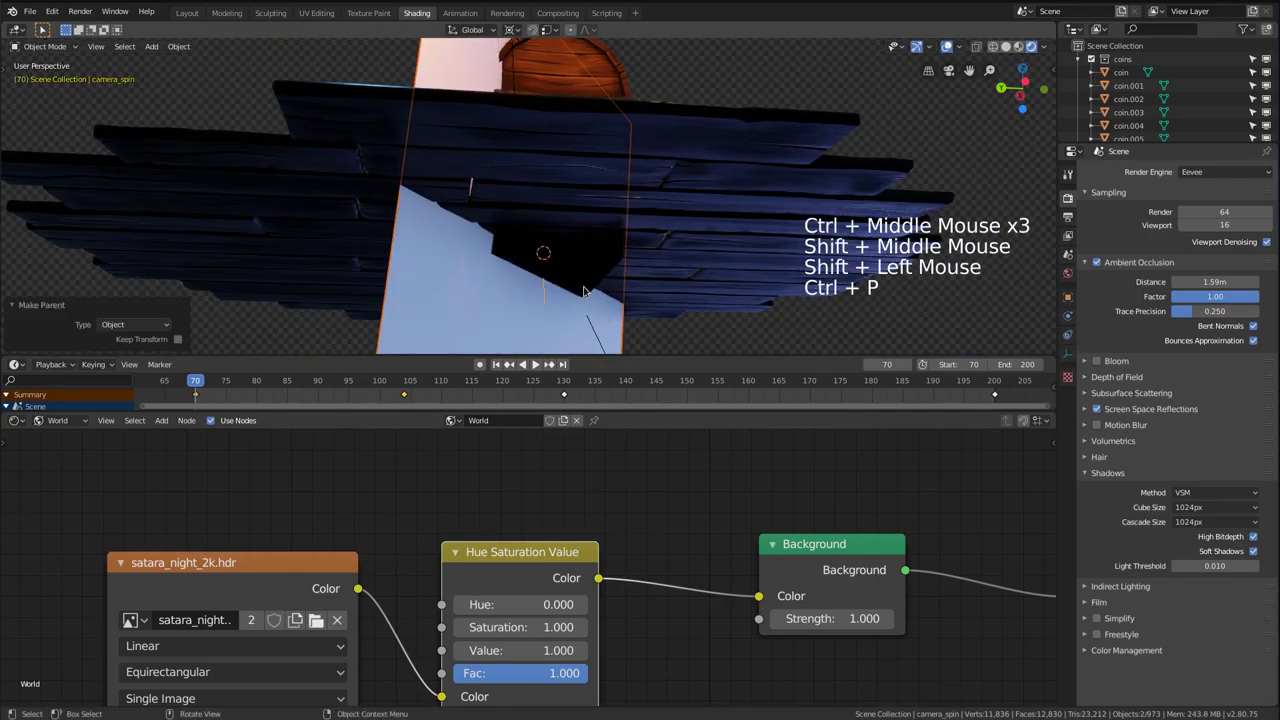
Move the plane back along its local Z axis so it stands behind the chest and floor
{"action": "left_click", "coordinate": [480, 298]}
{"action": "middle_click_drag", "start_coordinate": [580, 220], "coordinate": [706, 209]}
{"action": "key", "text": "g"}
{"action": "key", "text": "z"}
{"action": "key", "text": "z"}
{"action": "left_click", "coordinate": [430, 194]}
{"action": "key", "text": "ctrl+z"}
{"action": "key", "text": "ctrl+z"}
{"action": "middle_click_drag", "start_coordinate": [430, 194], "coordinate": [430, 215], "text": "ctrl"}
{"action": "middle_click_drag", "start_coordinate": [430, 215], "coordinate": [460, 180]}
Change the transform pivot and scale the background plane by about 1.05 to fill the camera view
{"action": "left_click", "coordinate": [511, 30]}
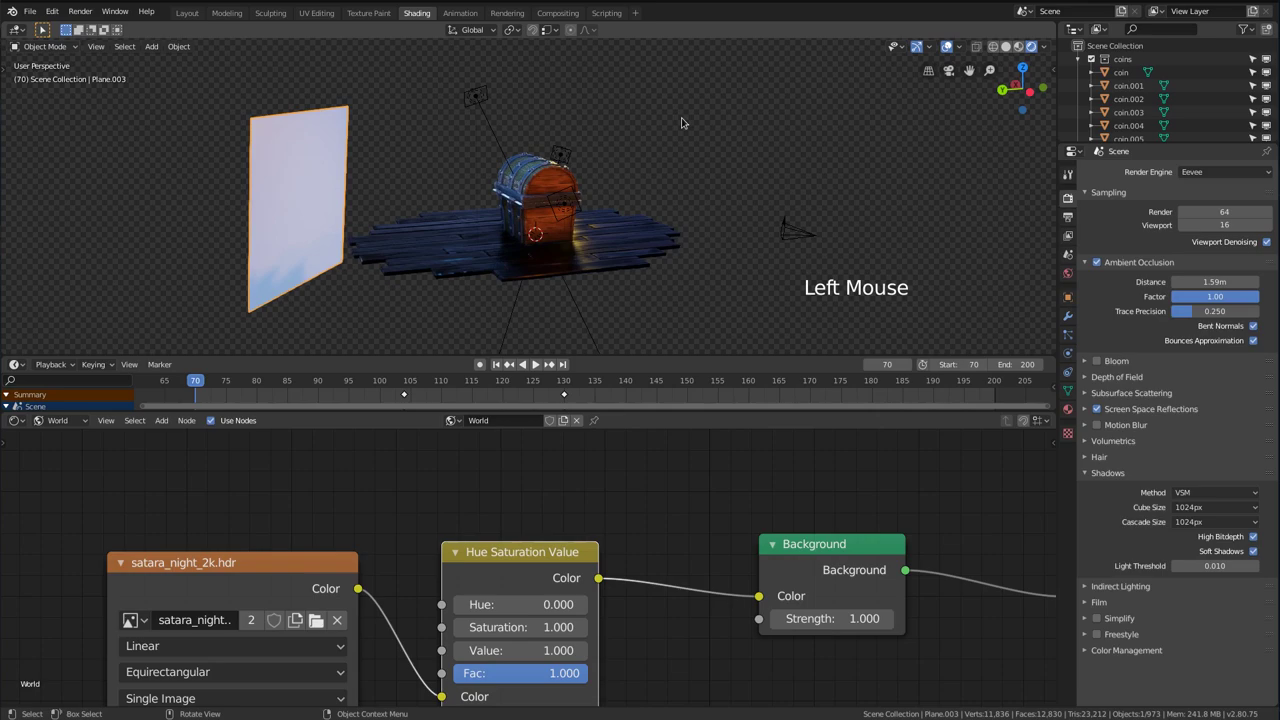
{"action": "key", "text": "KP_0"}
{"action": "key", "text": "s"}
{"action": "left_click", "coordinate": [780, 136]}
Show the object's shader nodes, create a material named bg_gradient for the plane, and rename the plane bg_gradient_plane
{"action": "left_click", "coordinate": [64, 421]}
{"action": "left_click", "coordinate": [95, 438]}
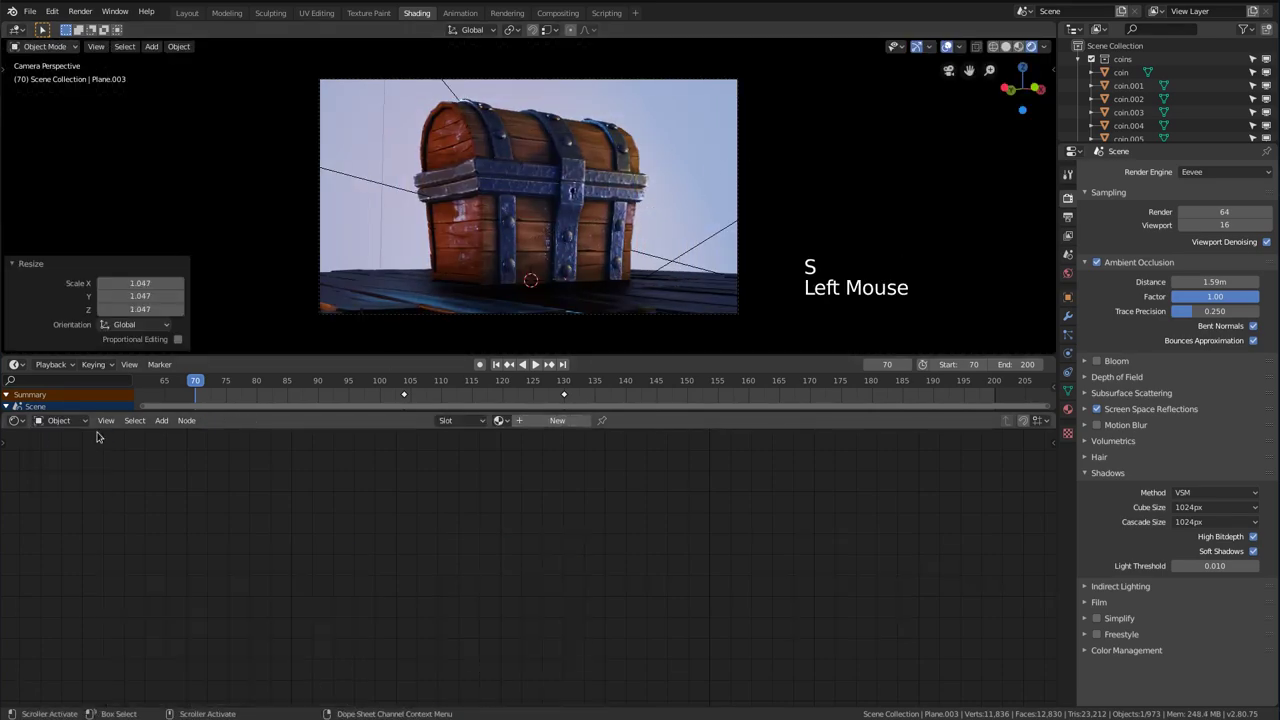
{"action": "left_click", "coordinate": [545, 421]}
{"action": "left_click", "coordinate": [541, 421]}
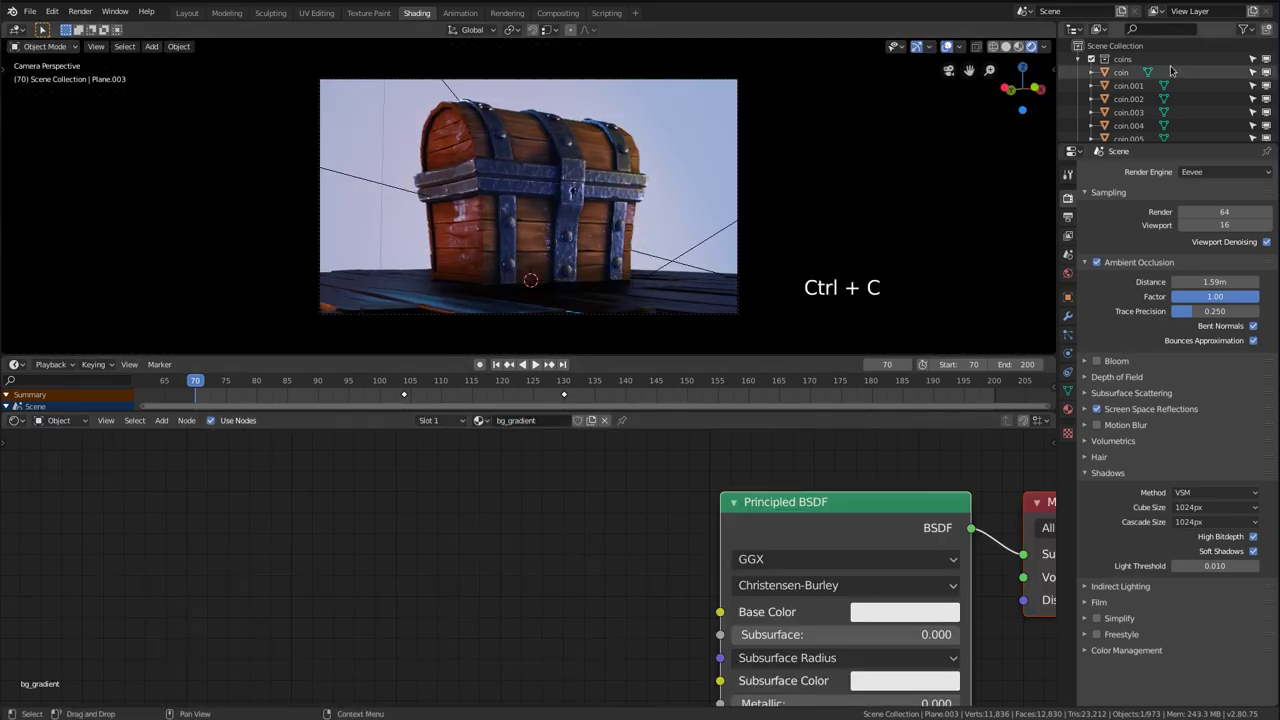
Add a Gradient Texture node, preview it through a Viewer node and delete the Principled BSDF
{"action": "key", "text": "shift+a"}
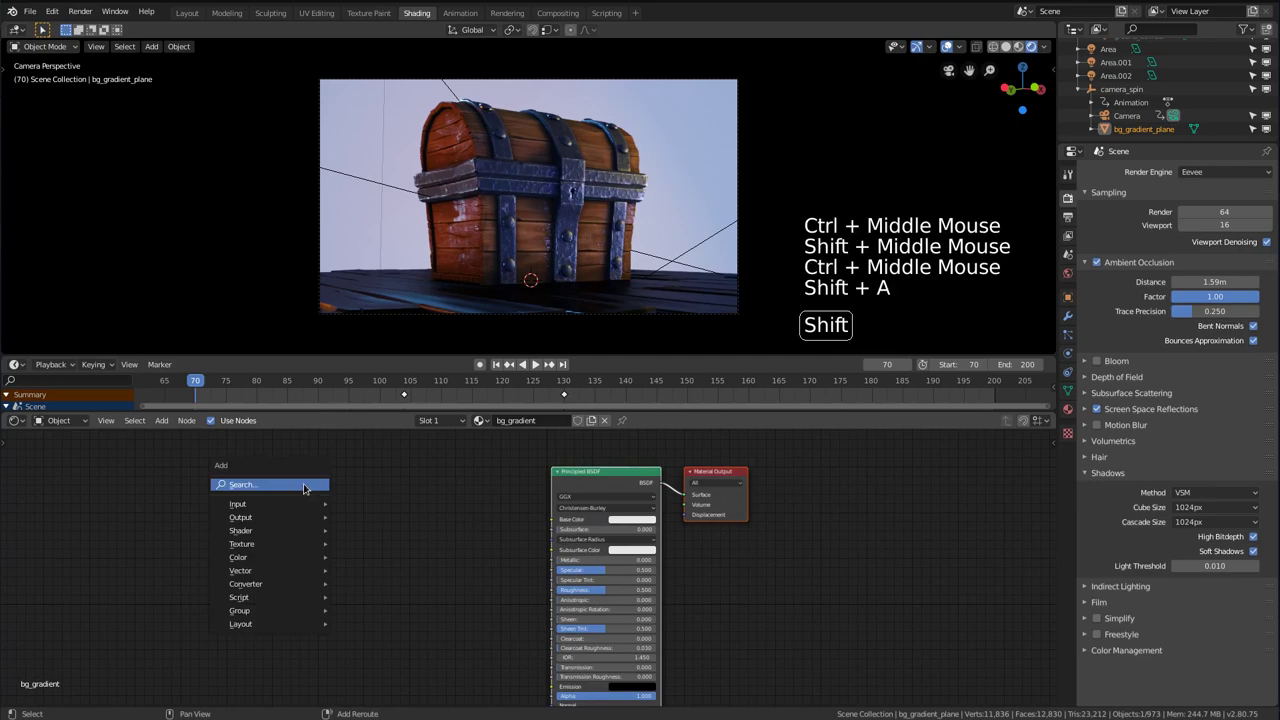
{"action": "mouse_move", "coordinate": [262, 550]}
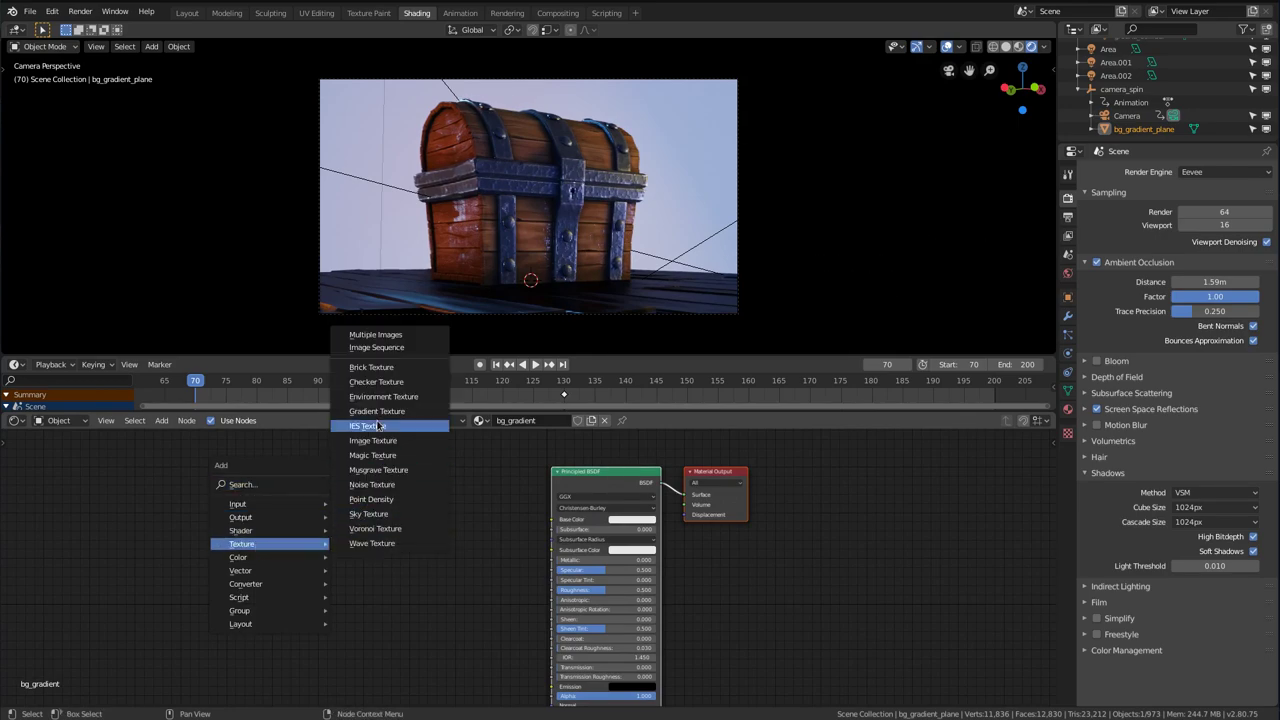
{"action": "left_click", "coordinate": [377, 412]}
{"action": "left_click", "coordinate": [324, 508]}
{"action": "middle_click_drag", "start_coordinate": [420, 530], "coordinate": [430, 512], "text": "ctrl"}
{"action": "left_click", "coordinate": [345, 512], "text": "ctrl+shift"}
{"action": "left_click", "coordinate": [612, 480]}
{"action": "key", "text": "x"}
{"action": "left_click_drag", "start_coordinate": [718, 463], "coordinate": [616, 511]}
{"action": "middle_click_drag", "start_coordinate": [420, 560], "coordinate": [400, 500], "text": "ctrl"}
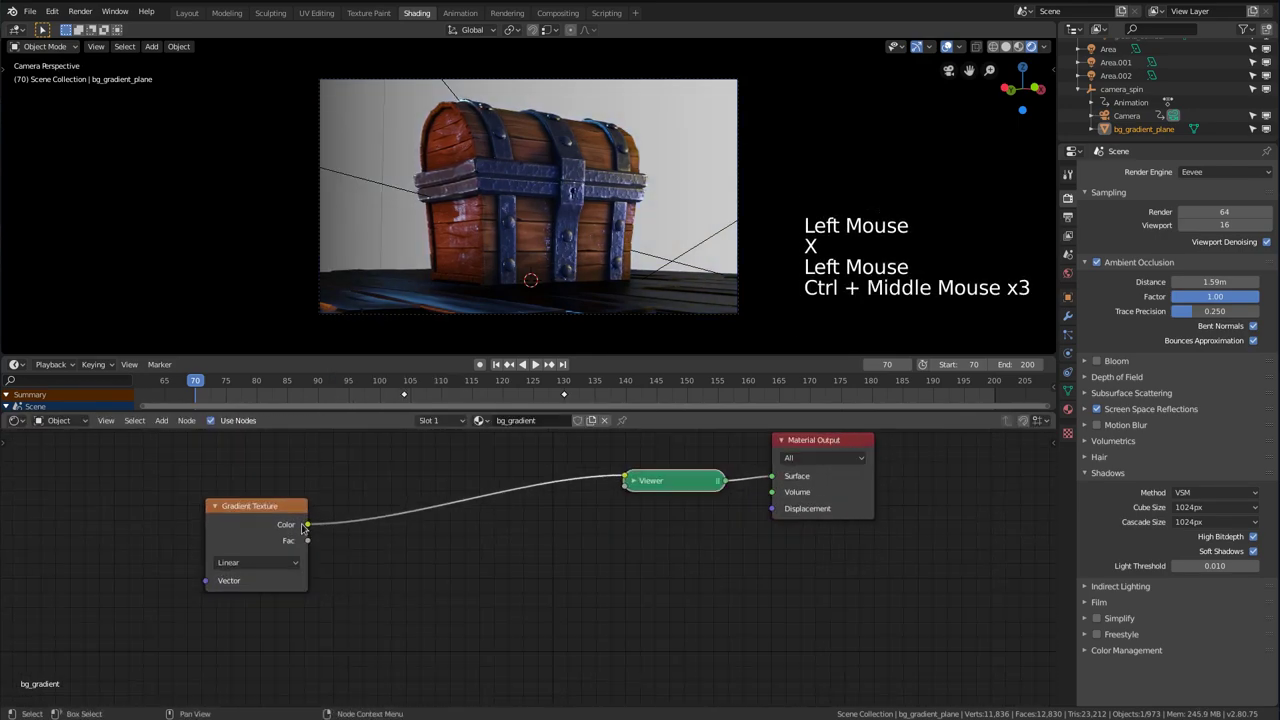
Add Texture Coordinate and Mapping nodes using Object coordinates, and set the gradient type to Spherical
{"action": "key", "text": "ctrl+t"}
{"action": "middle_click_drag", "start_coordinate": [172, 505], "coordinate": [197, 560]}
{"action": "left_click", "coordinate": [505, 588]}
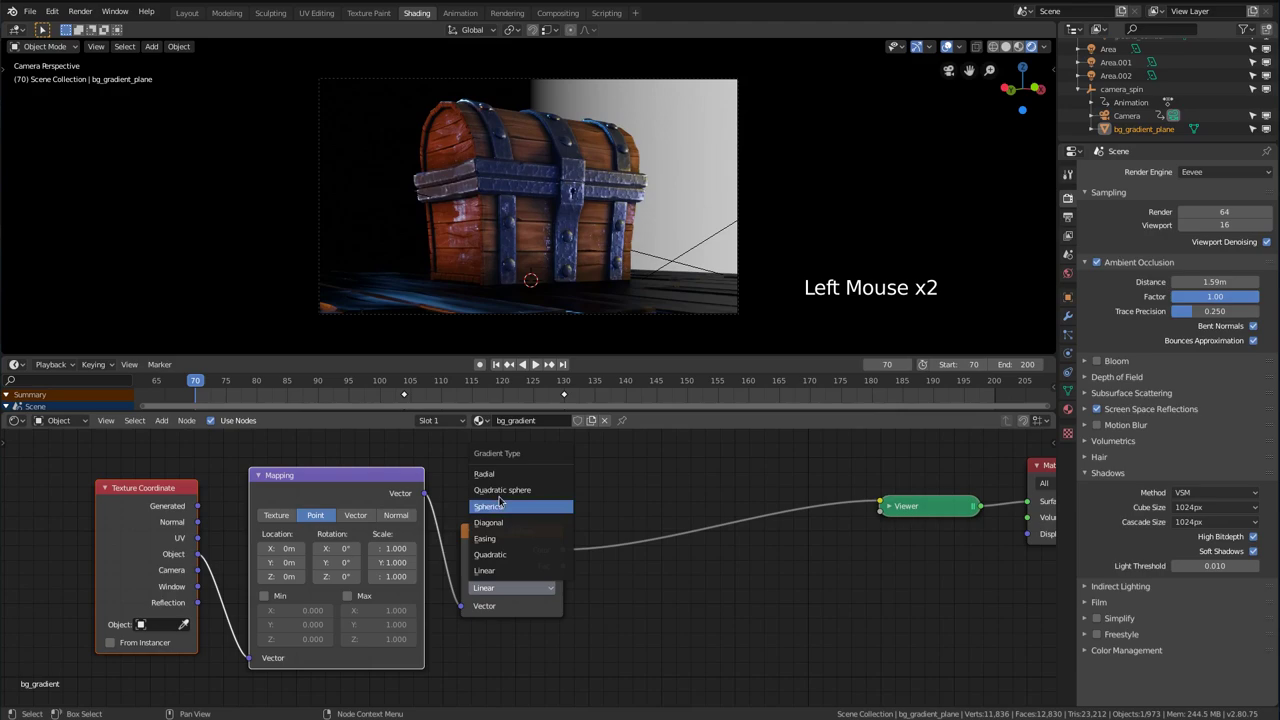
{"action": "left_click", "coordinate": [505, 540]}
Insert a ColorRamp after the Gradient Texture, set it to B-Spline interpolation and move the black stop past the middle
{"action": "key", "text": "shift+a"}
{"action": "left_click", "coordinate": [660, 476]}
{"action": "left_click", "coordinate": [608, 467]}
{"action": "left_click", "coordinate": [764, 529]}
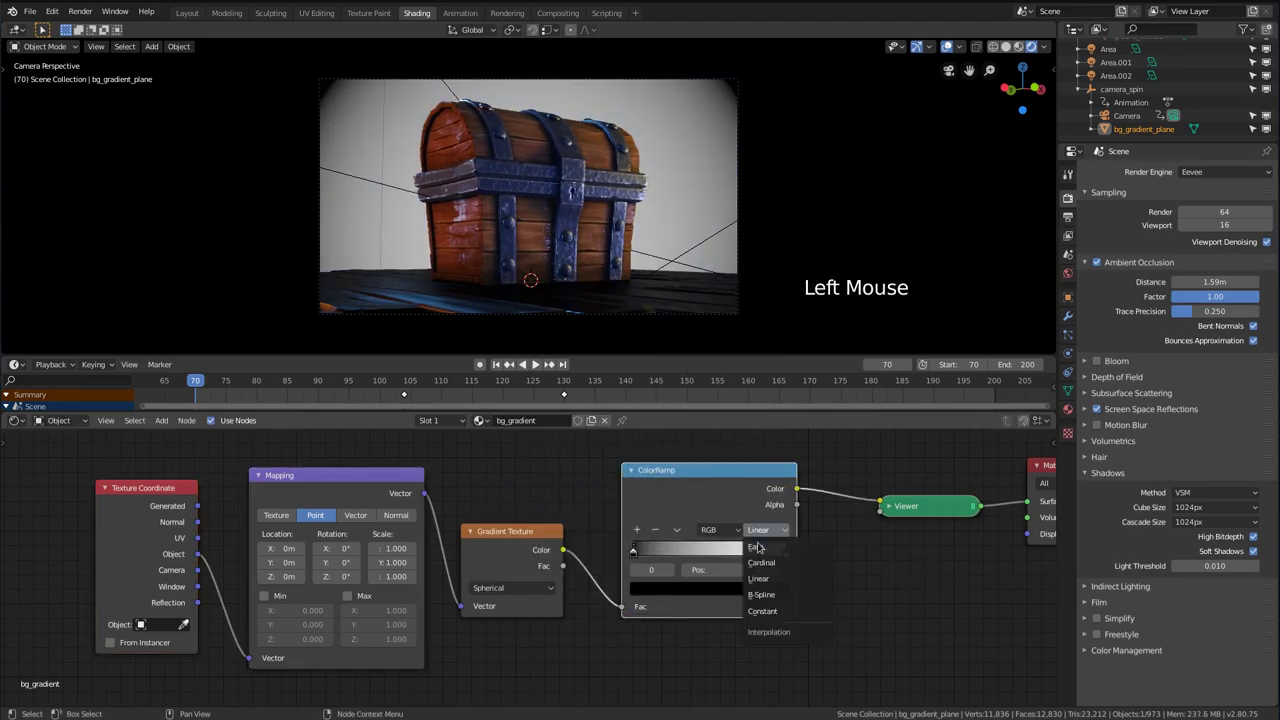
{"action": "left_click", "coordinate": [762, 597]}
{"action": "middle_click_drag", "start_coordinate": [688, 608], "coordinate": [682, 588], "text": "ctrl"}
{"action": "left_click_drag", "start_coordinate": [648, 551], "coordinate": [749, 552]}
Scale the background plane by about 1.38 and color the ramp's last stop dark blue
{"action": "key", "text": "s"}
{"action": "left_click", "coordinate": [715, 290]}
{"action": "left_click", "coordinate": [817, 552]}
{"action": "left_click", "coordinate": [760, 591]}
{"action": "left_click", "coordinate": [738, 384]}
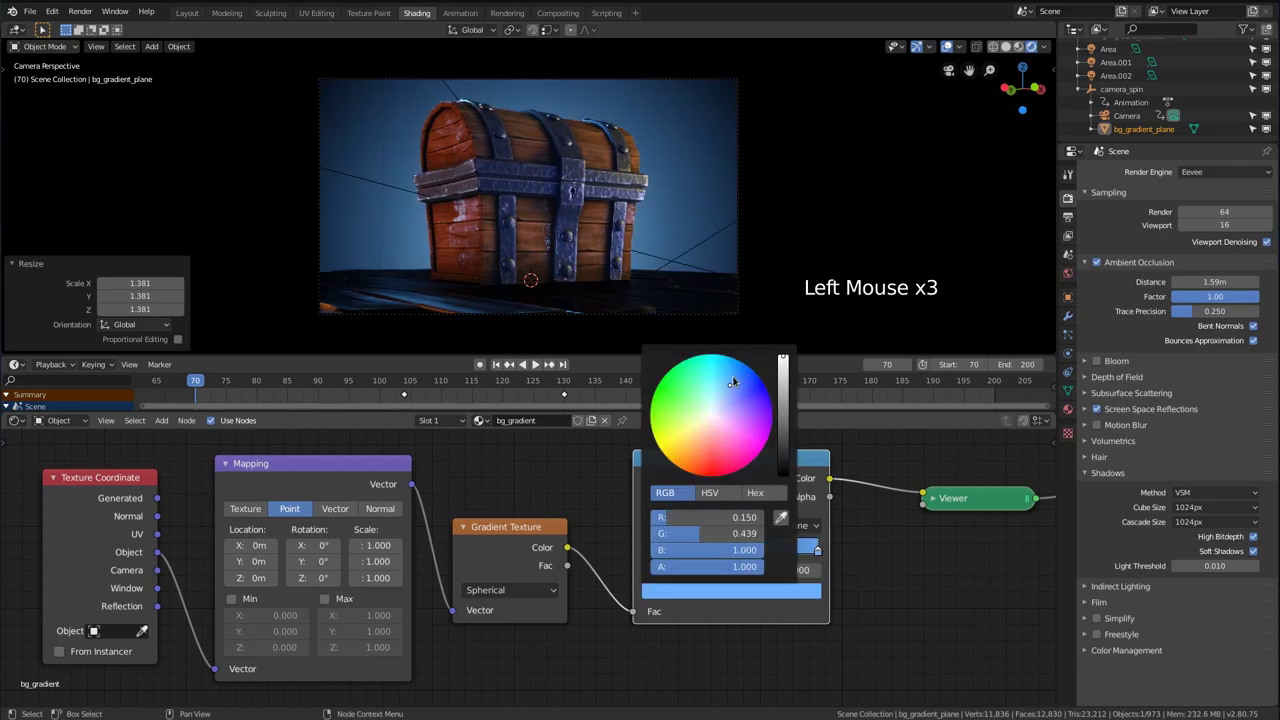
{"action": "left_click_drag", "start_coordinate": [783, 362], "coordinate": [783, 403]}
{"action": "left_click_drag", "start_coordinate": [251, 389], "coordinate": [367, 395]}
{"action": "key", "text": "shift+Left"}
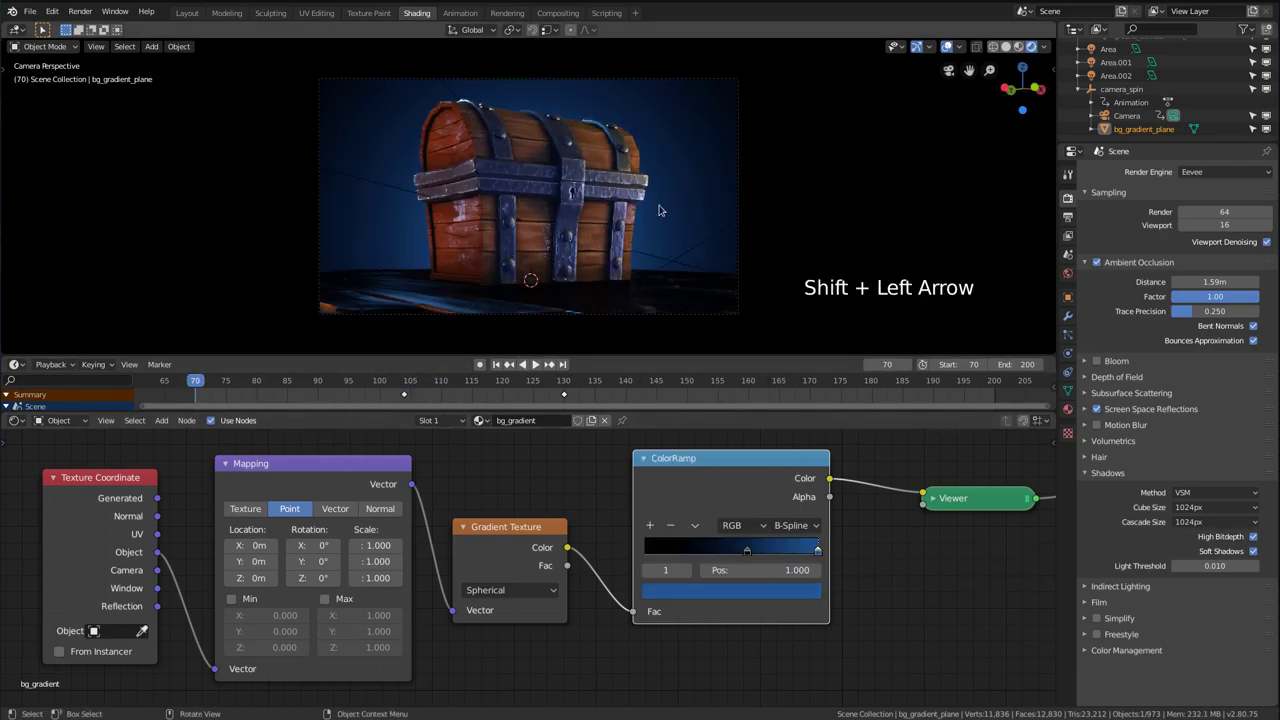
Parent the three area lights to the camera_spin empty, then scrub the timeline in camera view to check the lighting
{"action": "middle_click_drag", "start_coordinate": [629, 139], "coordinate": [634, 178]}
{"action": "middle_click_drag", "start_coordinate": [634, 178], "coordinate": [598, 182], "text": "ctrl"}
{"action": "left_click", "coordinate": [428, 83]}
{"action": "left_click", "coordinate": [1118, 62], "text": "shift"}
{"action": "left_click", "coordinate": [1112, 49], "text": "shift"}
{"action": "middle_click_drag", "start_coordinate": [1150, 73], "coordinate": [1150, 92]}
{"action": "middle_click_drag", "start_coordinate": [690, 230], "coordinate": [640, 110]}
{"action": "middle_click_drag", "start_coordinate": [640, 150], "coordinate": [615, 215], "text": "shift"}
{"action": "middle_click_drag", "start_coordinate": [612, 290], "coordinate": [588, 262], "text": "ctrl"}
{"action": "left_click", "coordinate": [556, 315], "text": "shift"}
{"action": "key", "text": "ctrl+p"}
{"action": "left_click", "coordinate": [557, 317]}
{"action": "key", "text": "KP_0"}
{"action": "left_click_drag", "start_coordinate": [290, 386], "coordinate": [526, 391]}
Add a cube and raise its mesh 1 m along Z in Edit Mode, seen in wireframe
{"action": "key", "text": "a"}
{"action": "key", "text": "a"}
{"action": "middle_click_drag", "start_coordinate": [560, 200], "coordinate": [610, 215]}
{"action": "key", "text": "shift+a"}
{"action": "middle_click_drag", "start_coordinate": [600, 200], "coordinate": [627, 218], "text": "ctrl"}
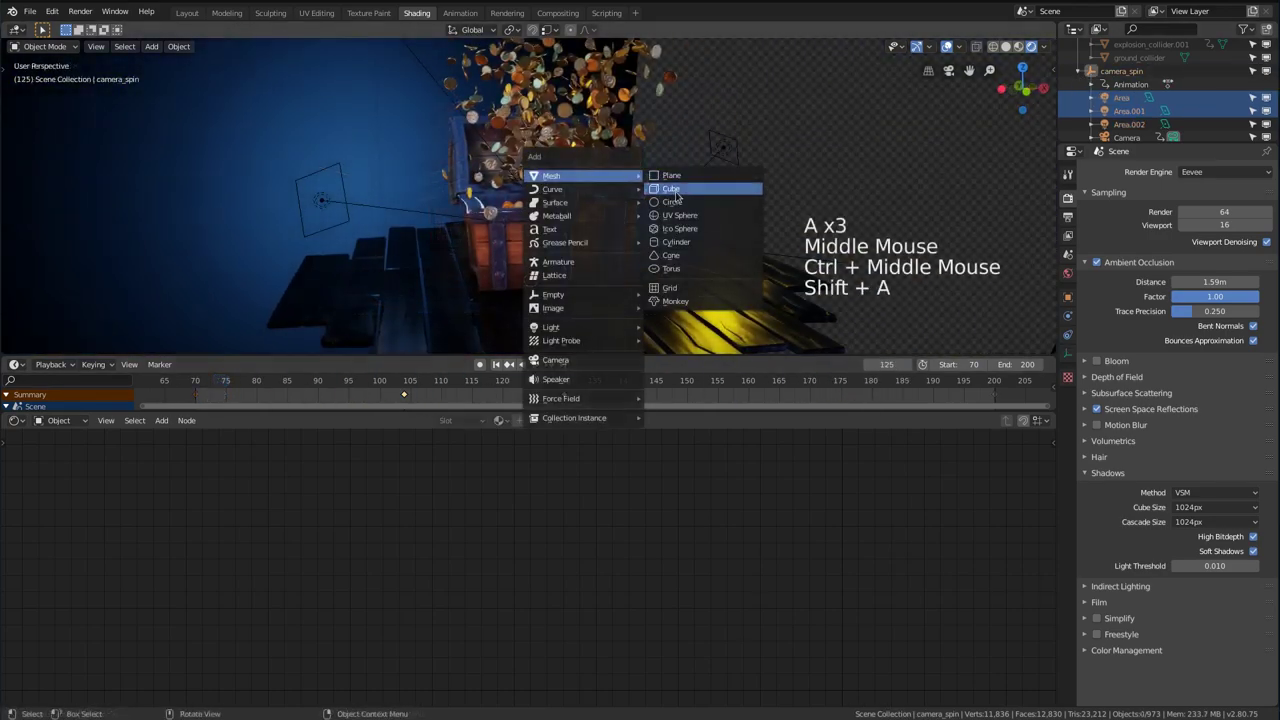
{"action": "left_click", "coordinate": [673, 189]}
{"action": "key", "text": "Tab"}
{"action": "key", "text": "z"}
{"action": "key", "text": "g"}
{"action": "key", "text": "z"}
{"action": "key", "text": "1"}
{"action": "left_click", "coordinate": [1000, 204]}
Scale the cube outward horizontally around the scene, and stretch its height using the 3D Cursor as pivot point
{"action": "key", "text": "s"}
{"action": "key", "text": "shift+z"}
{"action": "left_click", "coordinate": [800, 190]}
{"action": "left_click", "coordinate": [514, 30]}
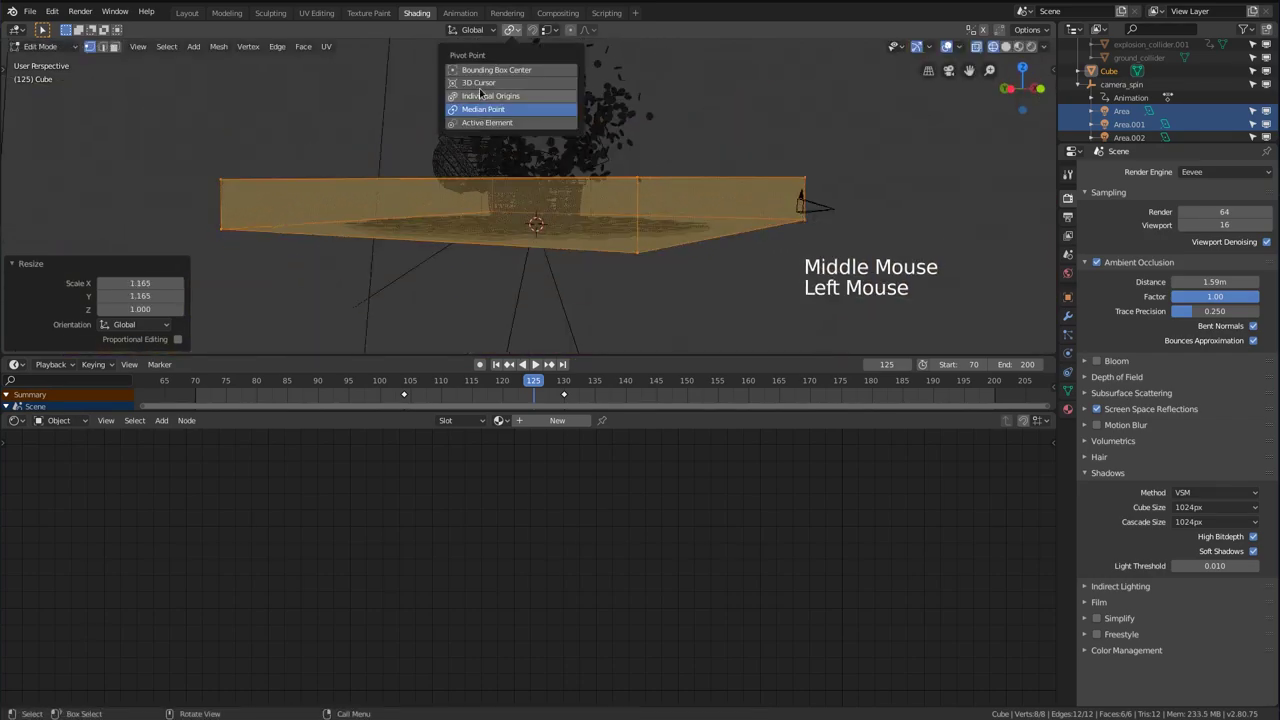
{"action": "left_click", "coordinate": [480, 82]}
{"action": "key", "text": "s"}
{"action": "key", "text": "z"}
{"action": "left_click", "coordinate": [660, 180]}
{"action": "key", "text": "Tab"}
{"action": "middle_click_drag", "start_coordinate": [641, 191], "coordinate": [668, 165]}
{"action": "key", "text": "shift+a"}
{"action": "key", "text": "z"}
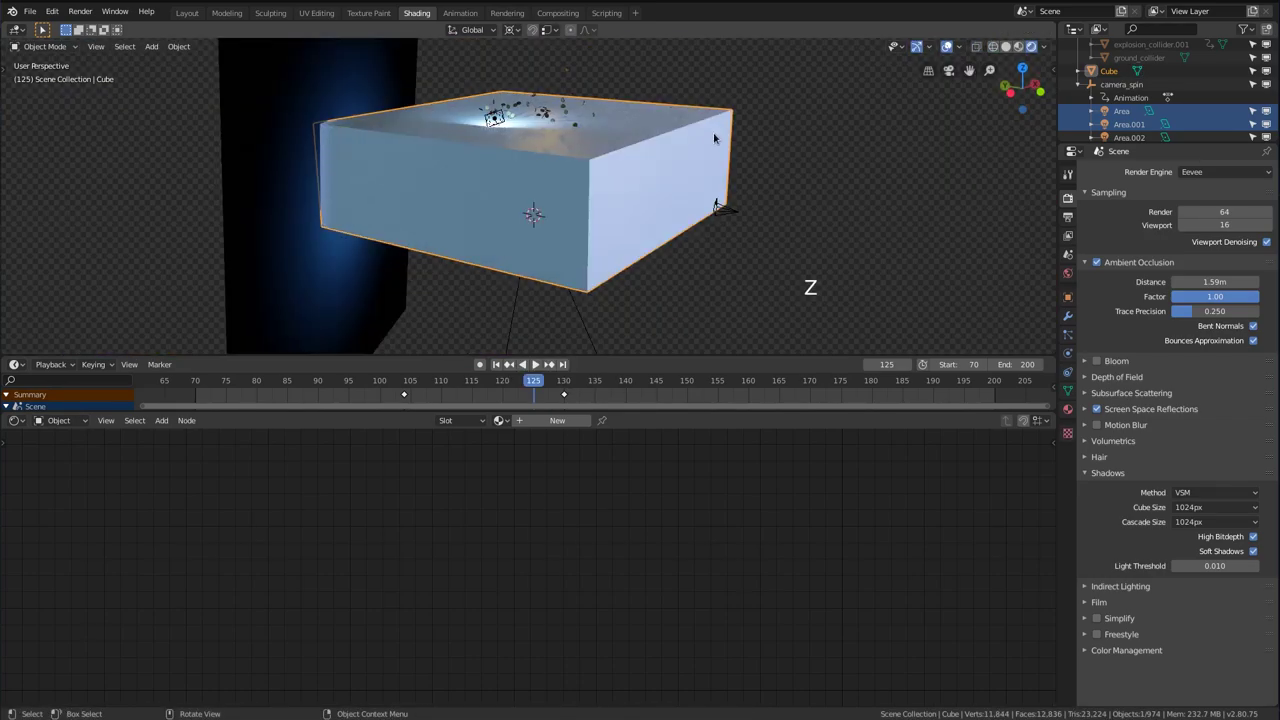
Create a new material named volume_fog on the cube
{"action": "left_click", "coordinate": [548, 421]}
{"action": "left_click", "coordinate": [545, 421]}
{"action": "type", "text": "volume_fog"}
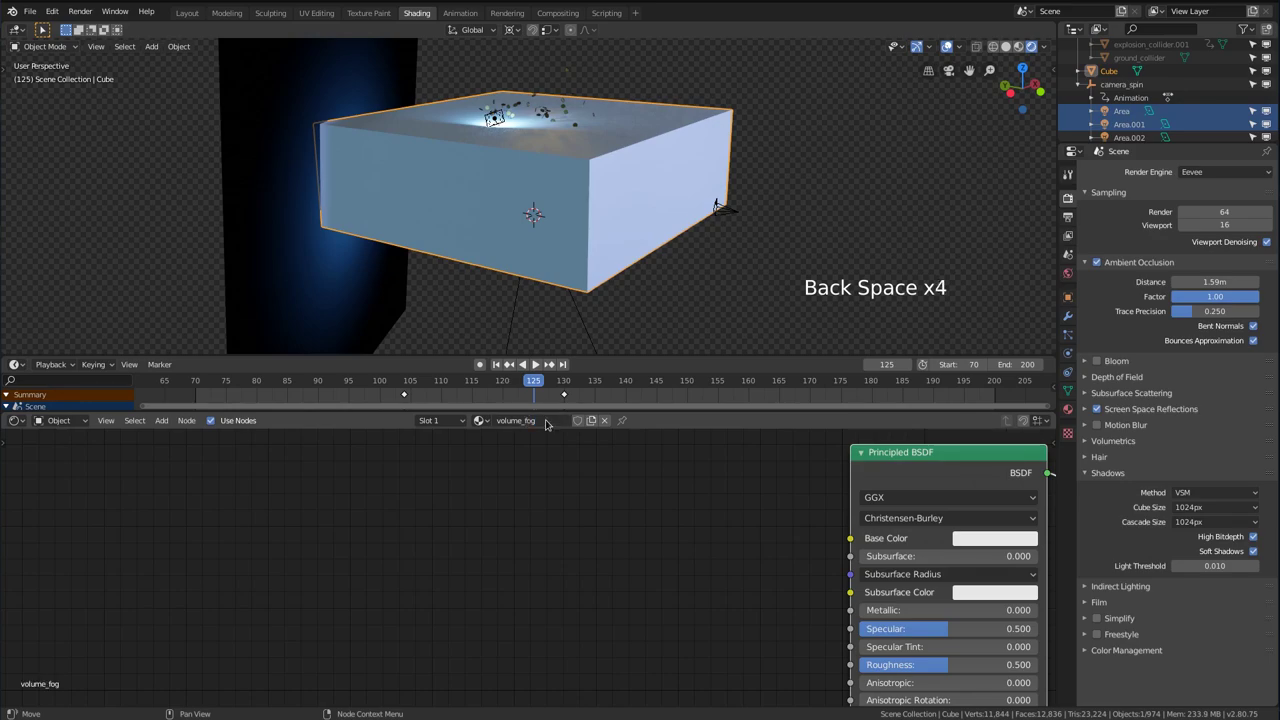
Replace the material's Principled BSDF with a Principled Volume node connected to the Material Output's Volume input
{"action": "middle_click_drag", "start_coordinate": [680, 490], "coordinate": [690, 560], "text": "ctrl"}
{"action": "left_click_drag", "start_coordinate": [980, 620], "coordinate": [780, 492]}
{"action": "key", "text": "x"}
{"action": "key", "text": "shift+a"}
{"action": "key", "text": "ctrl+z"}
{"action": "left_click", "coordinate": [757, 497]}
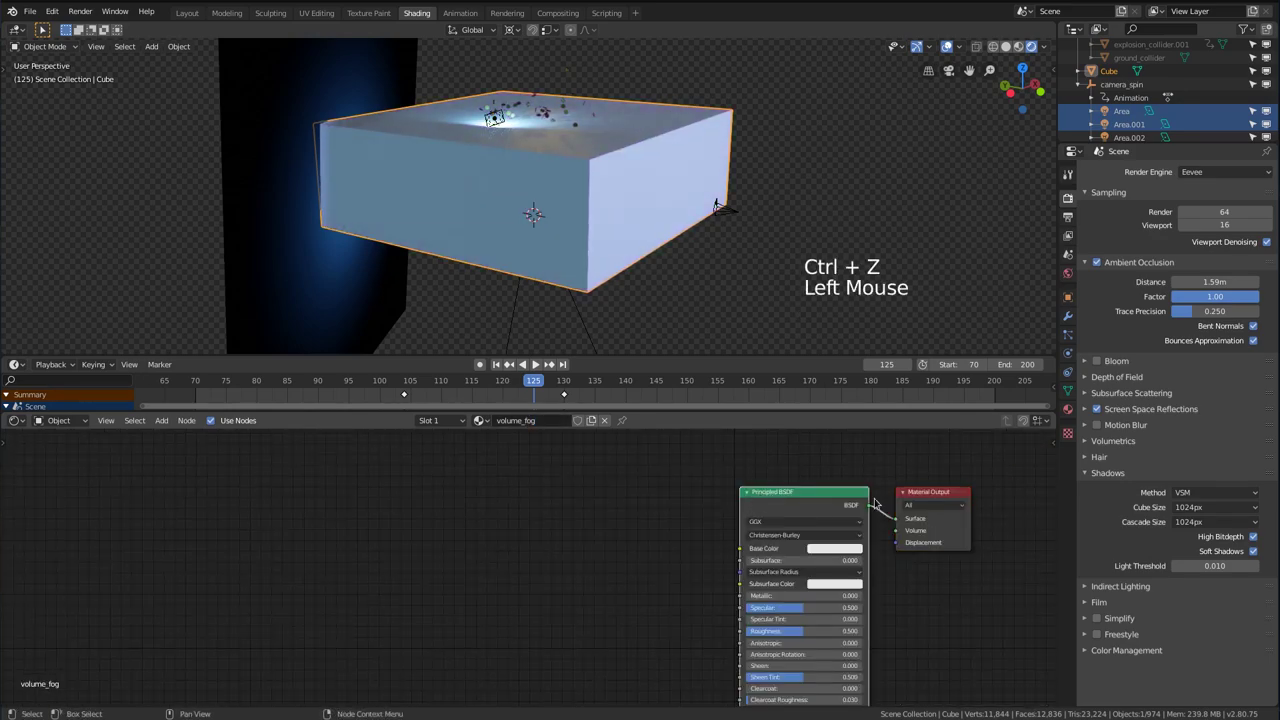
{"action": "key", "text": "x"}
{"action": "key", "text": "shift+a"}
{"action": "mouse_move", "coordinate": [750, 546]}
{"action": "left_click", "coordinate": [872, 444]}
{"action": "left_click", "coordinate": [678, 477]}
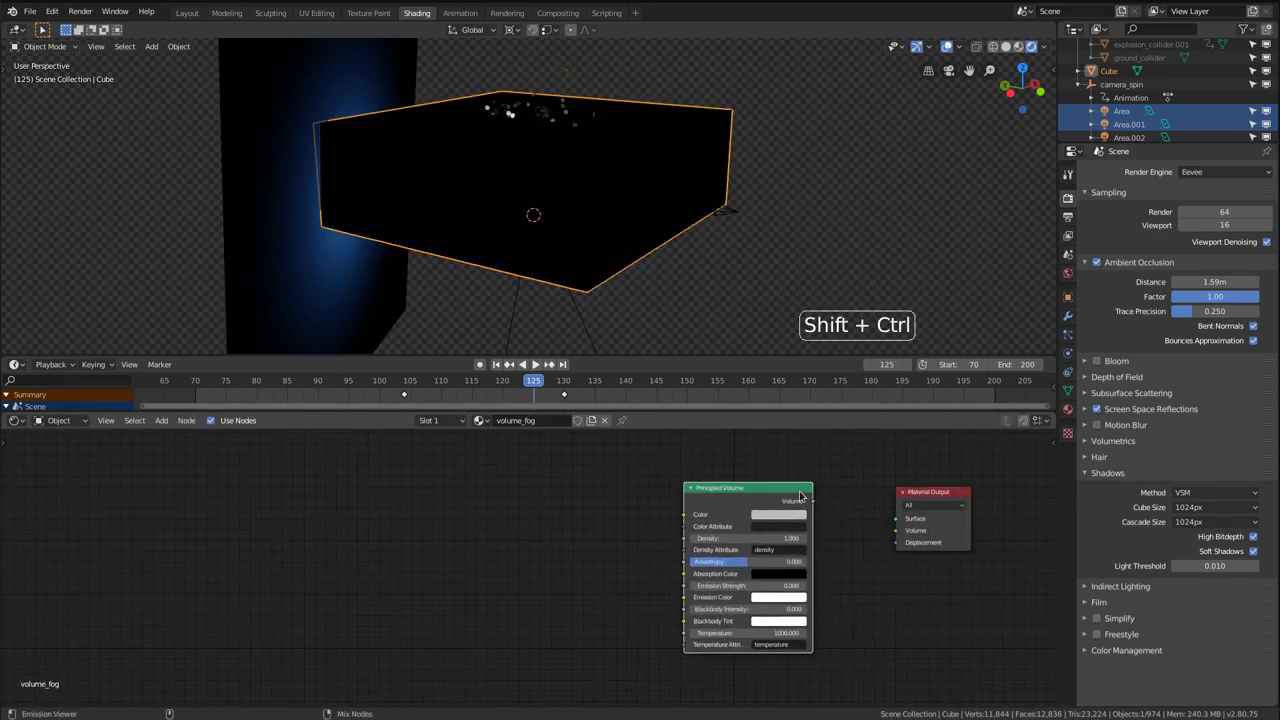
{"action": "left_click", "coordinate": [745, 520], "text": "ctrl+shift"}
Add a Gradient Texture with Mapping and Texture Coordinate nodes, and link its Color to the volume's Density
{"action": "key", "text": "shift+a"}
{"action": "mouse_move", "coordinate": [560, 543]}
{"action": "left_click", "coordinate": [667, 410]}
{"action": "left_click", "coordinate": [440, 545]}
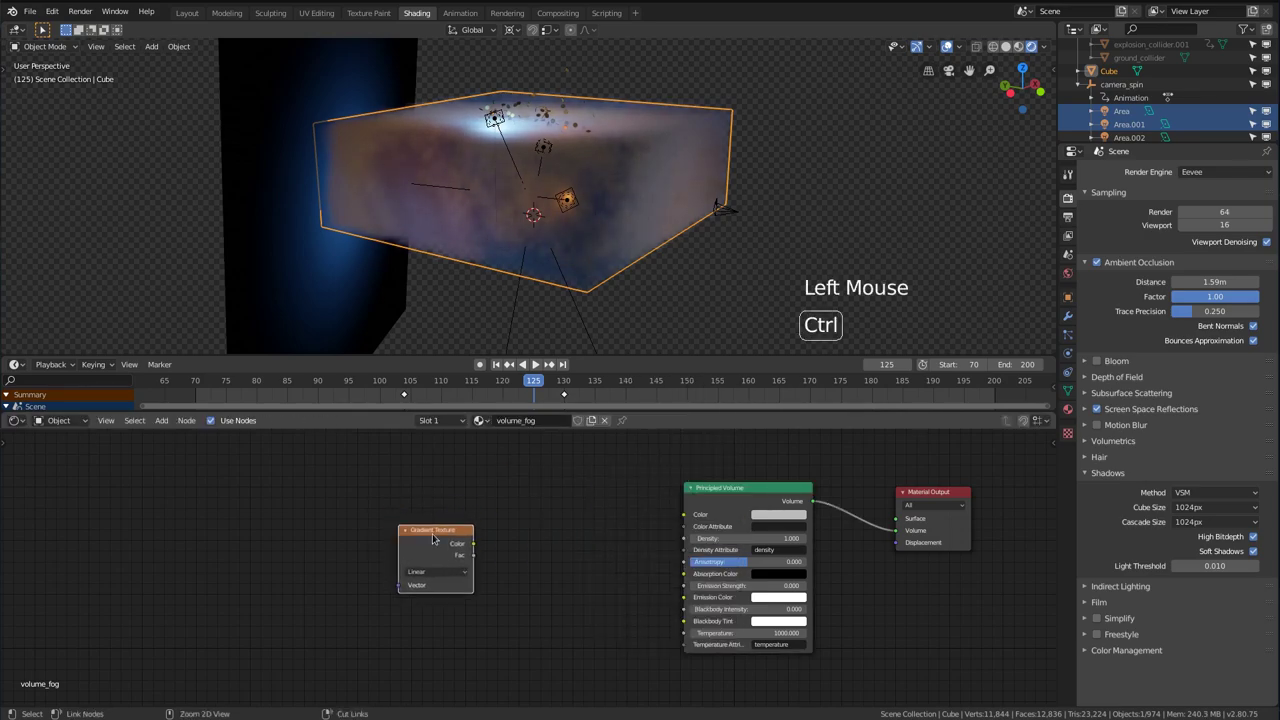
{"action": "key", "text": "ctrl+t"}
{"action": "left_click_drag", "start_coordinate": [472, 543], "coordinate": [640, 529]}
Preview the gradient on the cube and set the Mapping node's Y rotation to 90°
{"action": "middle_click_drag", "start_coordinate": [600, 210], "coordinate": [660, 290]}
{"action": "middle_click_drag", "start_coordinate": [620, 290], "coordinate": [585, 301], "text": "ctrl"}
{"action": "left_click", "coordinate": [448, 540], "text": "ctrl+shift"}
{"action": "left_click", "coordinate": [308, 552]}
{"action": "type", "text": "90"}
{"action": "key", "text": "Return"}
Insert a ColorRamp between gradient and density, set it to B-Spline, and arrange it with white at the start and black at the end
{"action": "key", "text": "shift+a"}
{"action": "mouse_move", "coordinate": [551, 535]}
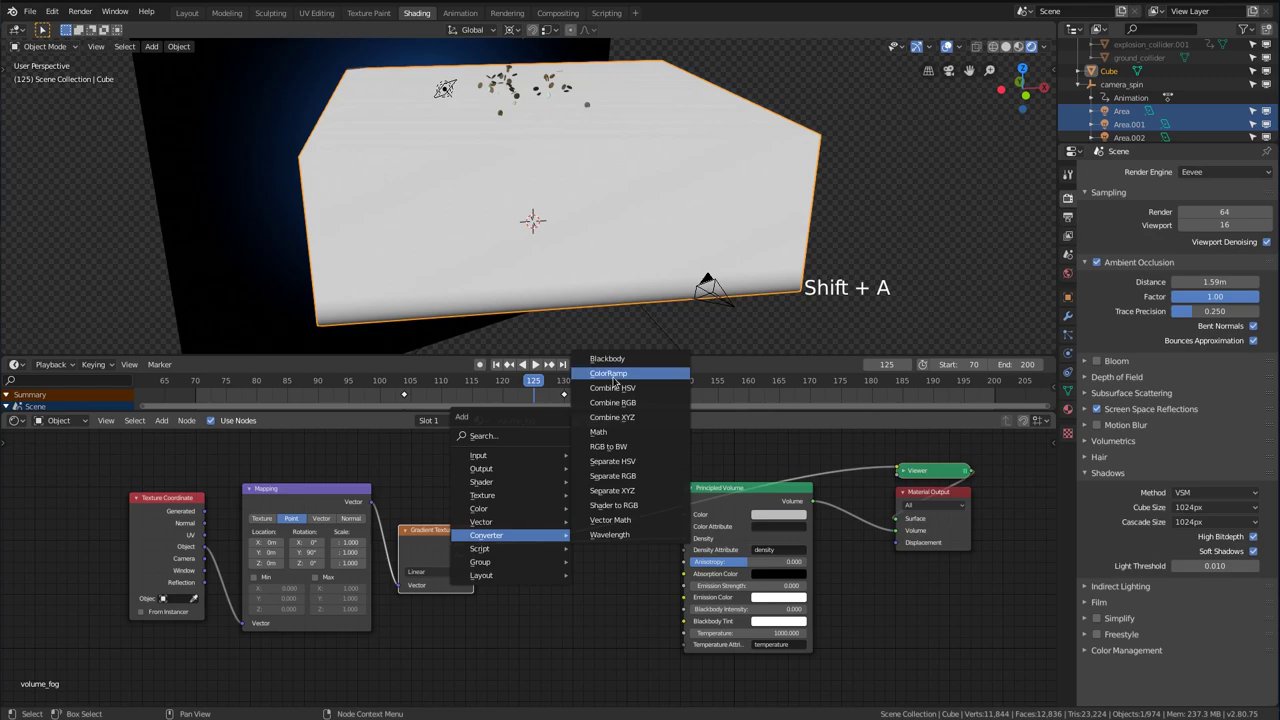
{"action": "left_click", "coordinate": [612, 375]}
{"action": "left_click", "coordinate": [530, 512]}
{"action": "middle_click_drag", "start_coordinate": [526, 571], "coordinate": [528, 542], "text": "ctrl"}
{"action": "left_click", "coordinate": [610, 549]}
{"action": "left_click", "coordinate": [608, 604]}
{"action": "mouse_move", "coordinate": [499, 568]}
{"action": "left_mouse_down"}
{"action": "mouse_move", "coordinate": [594, 569]}
{"action": "mouse_move", "coordinate": [500, 569]}
{"action": "left_mouse_up"}
{"action": "left_click_drag", "start_coordinate": [592, 568], "coordinate": [632, 569]}
{"action": "mouse_move", "coordinate": [500, 568]}
{"action": "left_mouse_down"}
{"action": "mouse_move", "coordinate": [571, 569]}
{"action": "mouse_move", "coordinate": [497, 569]}
{"action": "left_mouse_up"}
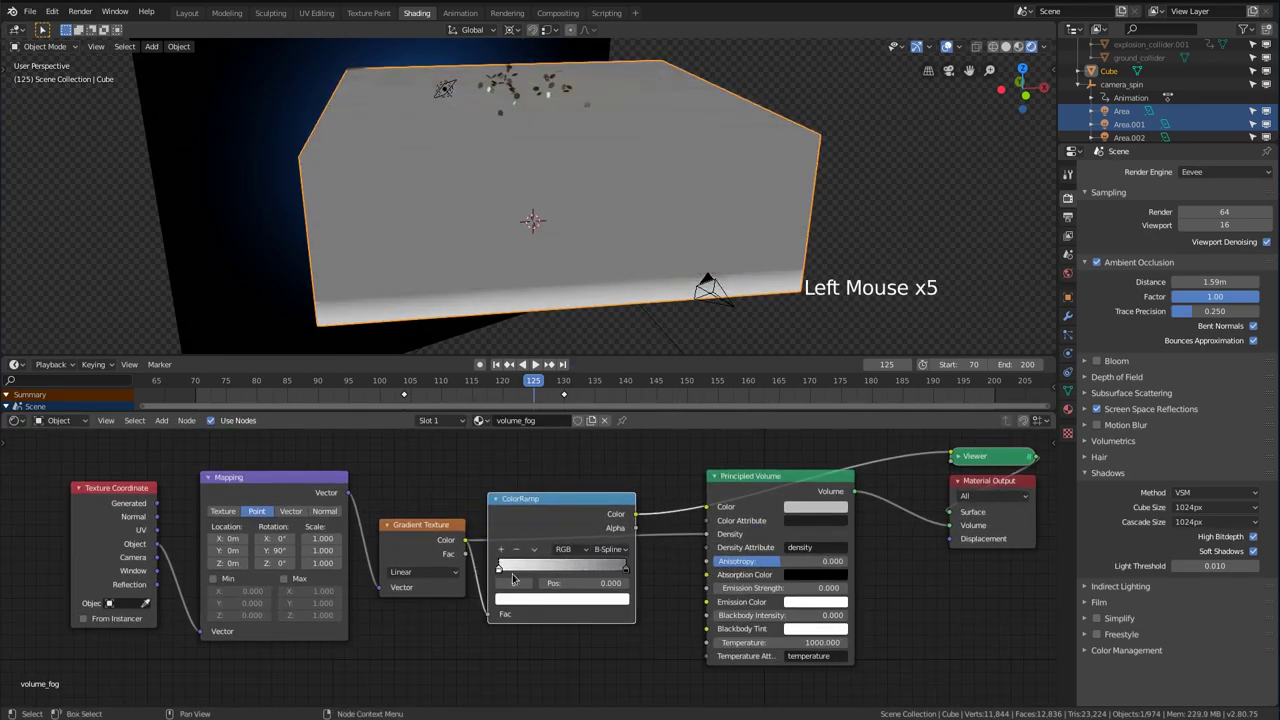
Move the ramp's black stop to about 0.345 and lower the Mapping node's Z scale to 0.190
{"action": "left_click_drag", "start_coordinate": [626, 568], "coordinate": [614, 569]}
{"action": "left_click_drag", "start_coordinate": [322, 563], "coordinate": [230, 563], "text": "shift"}
{"action": "left_click_drag", "start_coordinate": [614, 569], "coordinate": [527, 573]}
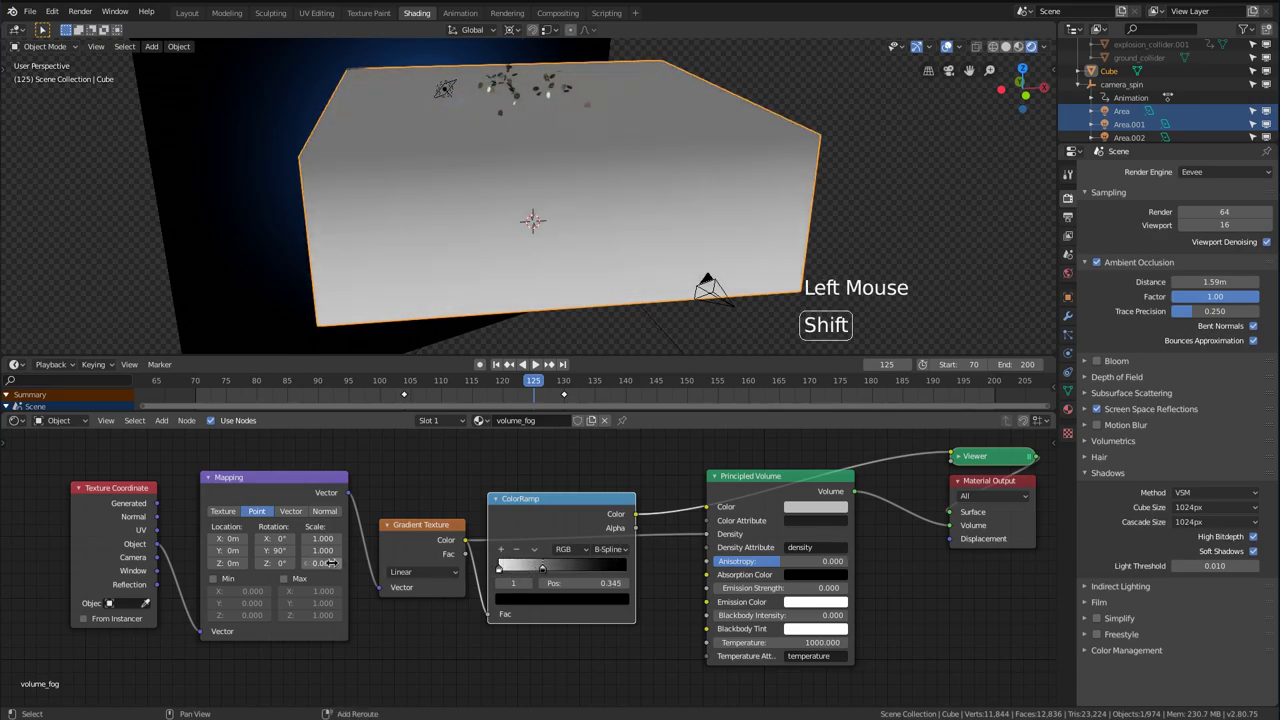
{"action": "left_click_drag", "start_coordinate": [322, 563], "coordinate": [400, 563], "text": "shift"}
Preview the Principled Volume from the camera and move the ramp's black stop to about 0.09
{"action": "mouse_move", "coordinate": [640, 290]}
{"action": "middle_mouse_down"}
{"action": "mouse_move", "coordinate": [700, 252]}
{"action": "mouse_move", "coordinate": [640, 280]}
{"action": "middle_mouse_up"}
{"action": "left_click", "coordinate": [845, 477], "text": "ctrl+shift"}
{"action": "middle_click_drag", "start_coordinate": [640, 280], "coordinate": [630, 255], "text": "ctrl"}
{"action": "key", "text": "KP_0"}
{"action": "middle_click_drag", "start_coordinate": [614, 260], "coordinate": [614, 240], "text": "ctrl"}
{"action": "middle_click_drag", "start_coordinate": [560, 610], "coordinate": [555, 572], "text": "ctrl"}
{"action": "left_click_drag", "start_coordinate": [549, 571], "coordinate": [501, 575]}
Move the Texture Coordinate and Mapping nodes away from the Gradient Texture to make room between them
{"action": "middle_click_drag", "start_coordinate": [501, 575], "coordinate": [495, 610], "text": "ctrl"}
{"action": "middle_click_drag", "start_coordinate": [490, 585], "coordinate": [420, 612], "text": "ctrl"}
{"action": "key", "text": "a"}
{"action": "key", "text": "a"}
{"action": "key", "text": "a"}
{"action": "left_click", "coordinate": [420, 610]}
{"action": "key", "text": "b"}
{"action": "left_click_drag", "start_coordinate": [265, 490], "coordinate": [365, 600]}
{"action": "key", "text": "g"}
{"action": "left_click", "coordinate": [407, 538]}
Add a Noise Texture driven by the Object coordinates and preview it
{"action": "key", "text": "shift+a"}
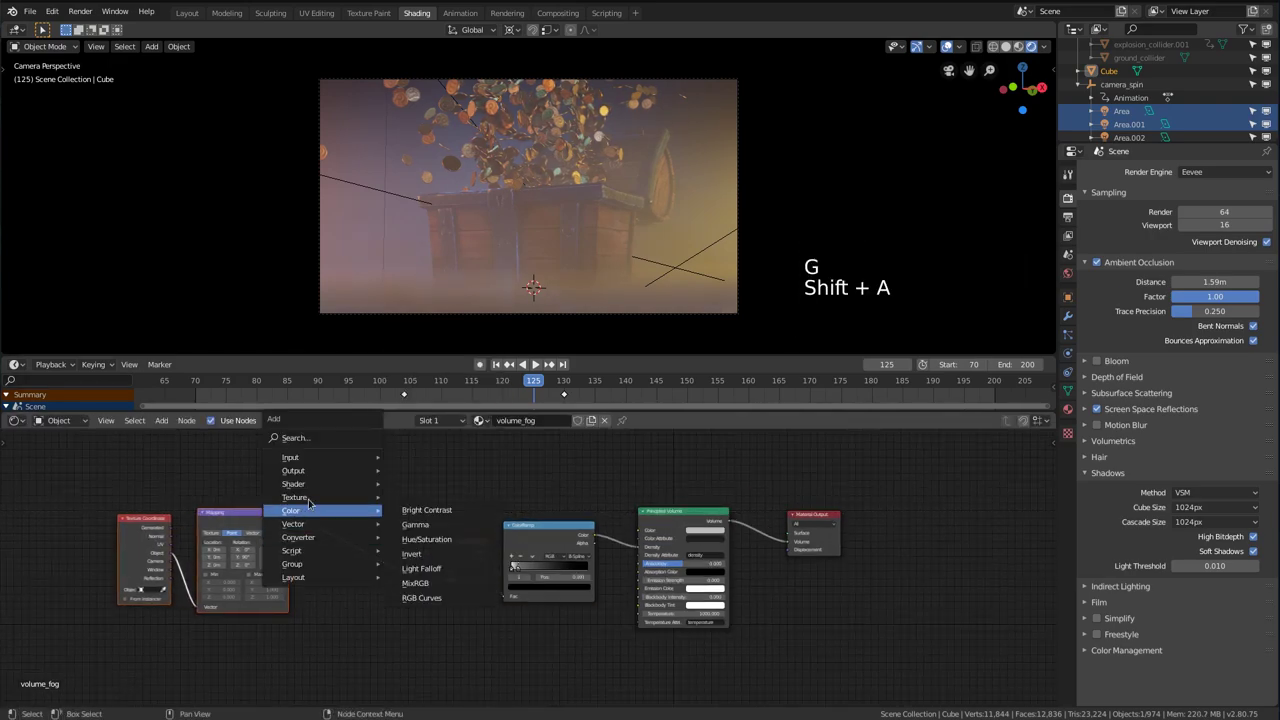
{"action": "mouse_move", "coordinate": [310, 497]}
{"action": "left_click", "coordinate": [420, 440]}
{"action": "left_click", "coordinate": [256, 630]}
{"action": "middle_click_drag", "start_coordinate": [173, 559], "coordinate": [205, 522], "text": "shift"}
{"action": "left_click", "coordinate": [318, 604], "text": "ctrl+shift"}
{"action": "middle_click_drag", "start_coordinate": [366, 540], "coordinate": [370, 511], "text": "ctrl"}
Add a ColorRamp after the Noise Texture, increase its contrast by shifting the black stop, and set its interpolation to Ease
{"action": "key", "text": "shift+a"}
{"action": "mouse_move", "coordinate": [286, 586]}
{"action": "left_click", "coordinate": [395, 424]}
{"action": "left_click", "coordinate": [358, 580]}
{"action": "left_click_drag", "start_coordinate": [368, 627], "coordinate": [419, 627]}
{"action": "left_click_drag", "start_coordinate": [405, 627], "coordinate": [448, 628]}
{"action": "left_click", "coordinate": [437, 614]}
{"action": "left_click", "coordinate": [442, 626]}
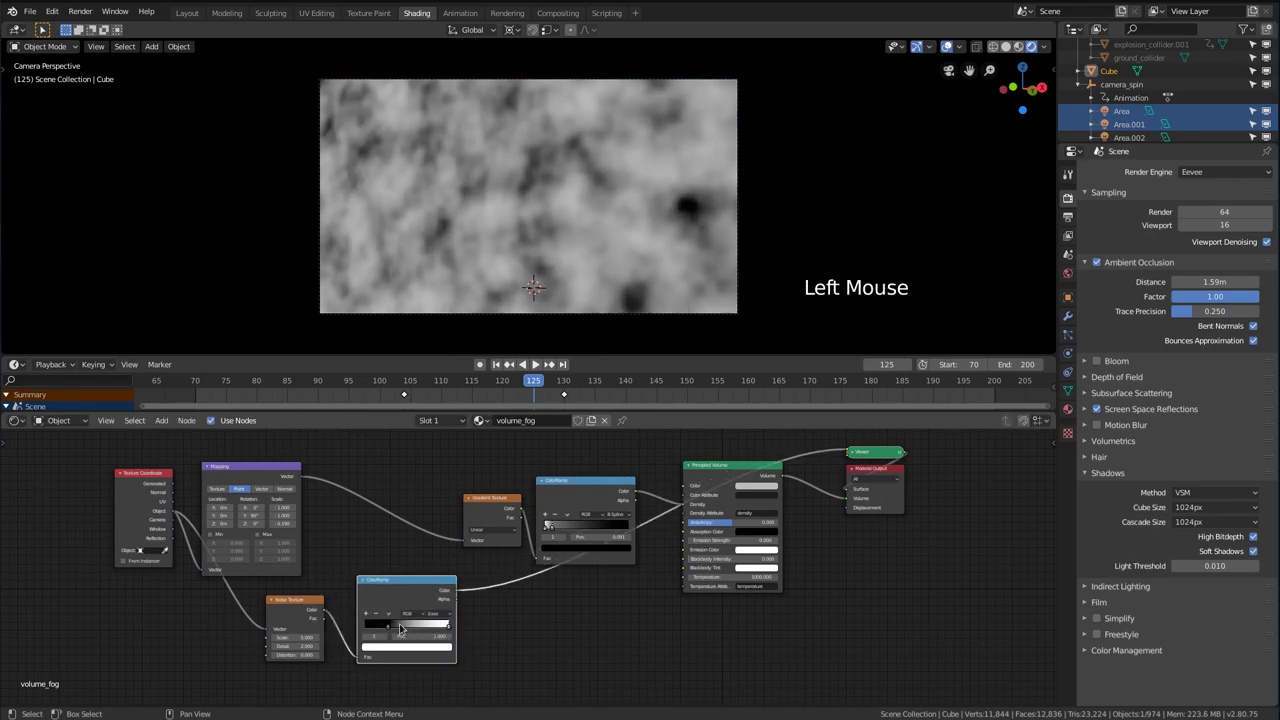
Insert an Overlay MixRGB node between Mapping and Gradient Texture, with the noise ramp's Color feeding Color2
{"action": "left_click", "coordinate": [303, 618], "text": "shift"}
{"action": "key", "text": "g"}
{"action": "left_click", "coordinate": [221, 637]}
{"action": "key", "text": "shift+a"}
{"action": "mouse_move", "coordinate": [405, 501]}
{"action": "left_click", "coordinate": [478, 574]}
{"action": "left_click", "coordinate": [374, 498]}
{"action": "left_click", "coordinate": [400, 519]}
{"action": "left_click_drag", "start_coordinate": [377, 609], "coordinate": [414, 538]}
{"action": "left_click", "coordinate": [396, 416]}
Preview the volume again, darken the gradient ramp's white stop to thin the fog, and set the Overlay factor to 1.000
{"action": "left_click", "coordinate": [715, 478], "text": "ctrl+shift"}
{"action": "middle_click_drag", "start_coordinate": [705, 500], "coordinate": [705, 488], "text": "ctrl"}
{"action": "middle_click_drag", "start_coordinate": [705, 488], "coordinate": [848, 436], "text": "shift"}
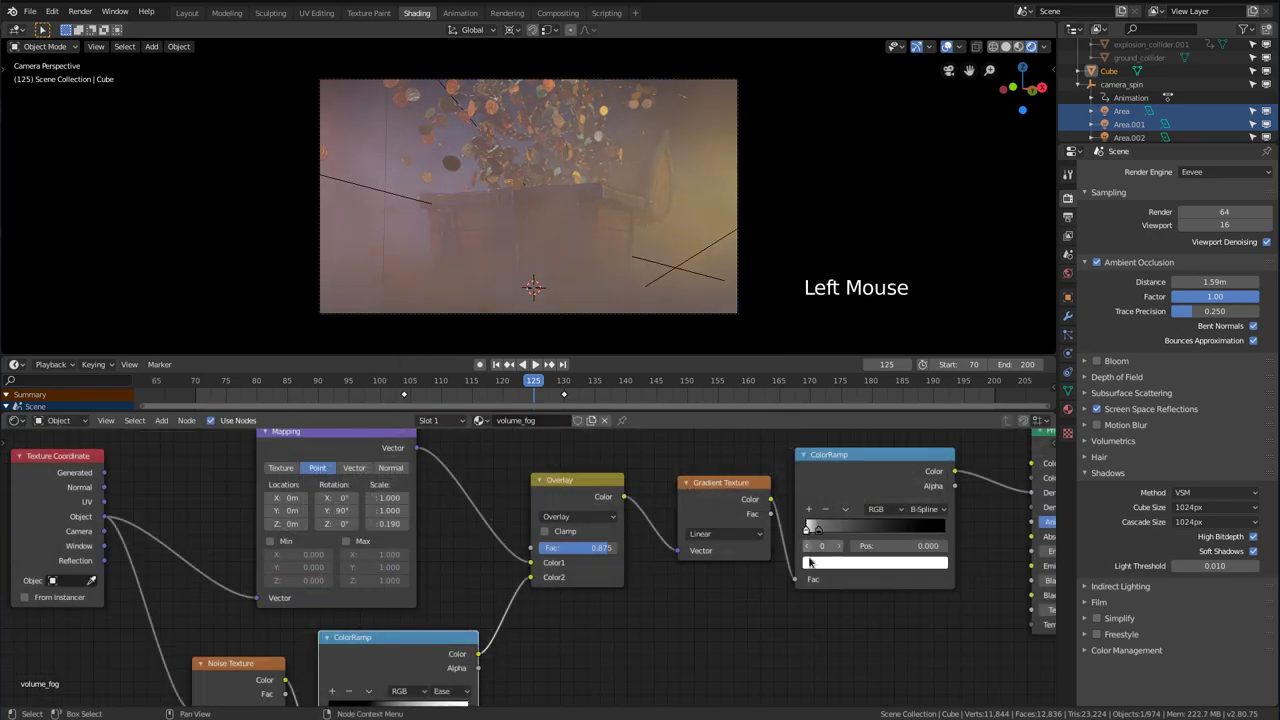
{"action": "left_click", "coordinate": [810, 562]}
{"action": "left_click_drag", "start_coordinate": [918, 400], "coordinate": [918, 452]}
{"action": "left_click_drag", "start_coordinate": [604, 547], "coordinate": [626, 547]}
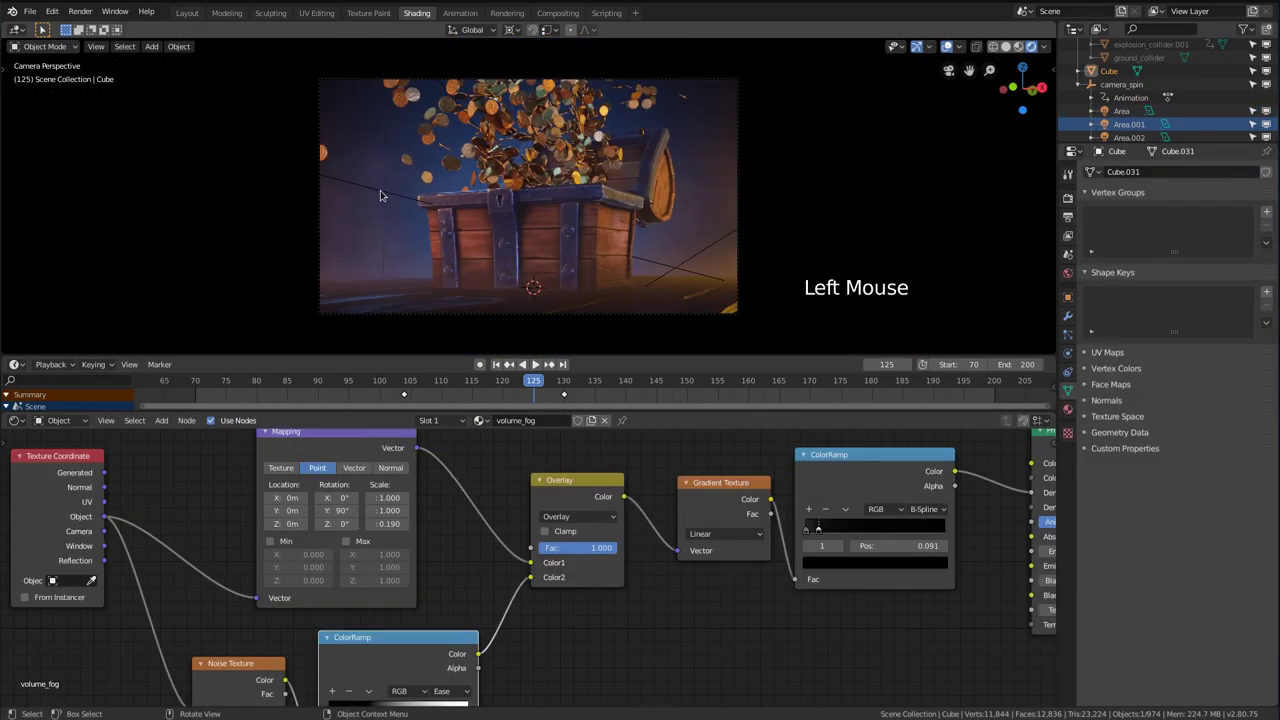
Color the area light beside the chest orange-red and go to frame 137
{"action": "left_click", "coordinate": [380, 193]}
{"action": "left_click", "coordinate": [1216, 245]}
{"action": "left_click_drag", "start_coordinate": [470, 382], "coordinate": [607, 420]}
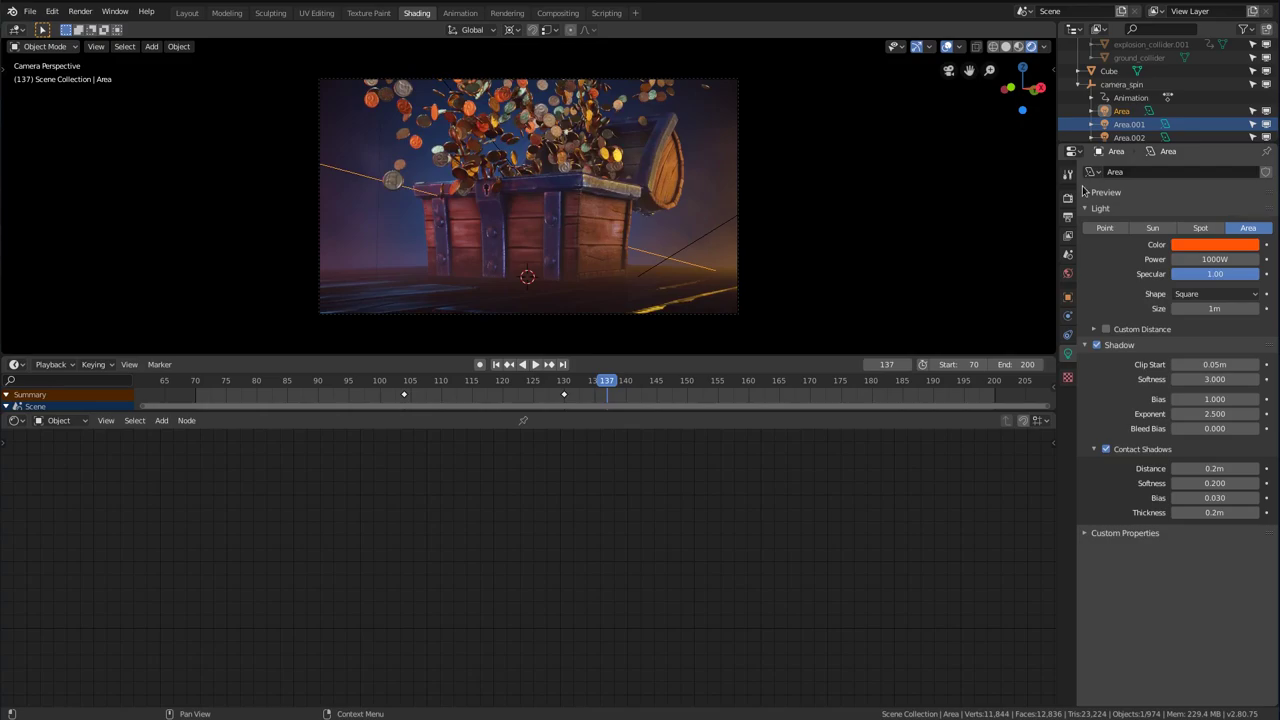
Enable Bloom in the Eevee render settings, comparing the scene with and without it
{"action": "left_click", "coordinate": [1068, 198]}
{"action": "left_click", "coordinate": [1098, 361]}
{"action": "middle_click_drag", "start_coordinate": [652, 130], "coordinate": [650, 80], "text": "shift"}
{"action": "middle_click_drag", "start_coordinate": [650, 130], "coordinate": [690, 190], "text": "shift"}
{"action": "left_click", "coordinate": [1097, 361]}
{"action": "left_click", "coordinate": [1097, 361]}
Render frame 137 and examine the whole image before closing the render
{"action": "middle_click_drag", "start_coordinate": [780, 200], "coordinate": [785, 170], "text": "ctrl"}
{"action": "middle_click_drag", "start_coordinate": [785, 170], "coordinate": [800, 210], "text": "shift"}
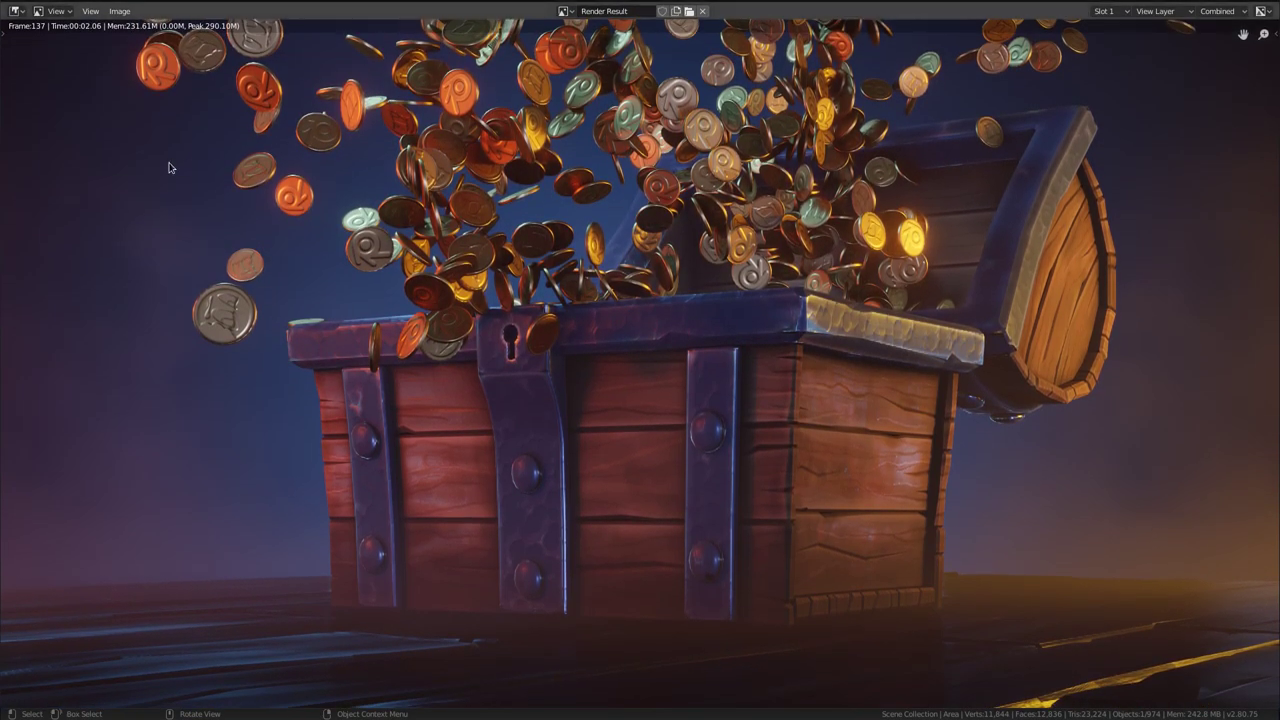
{"action": "scroll", "coordinate": [830, 237], "scroll_direction": "down", "scroll_amount": 1}
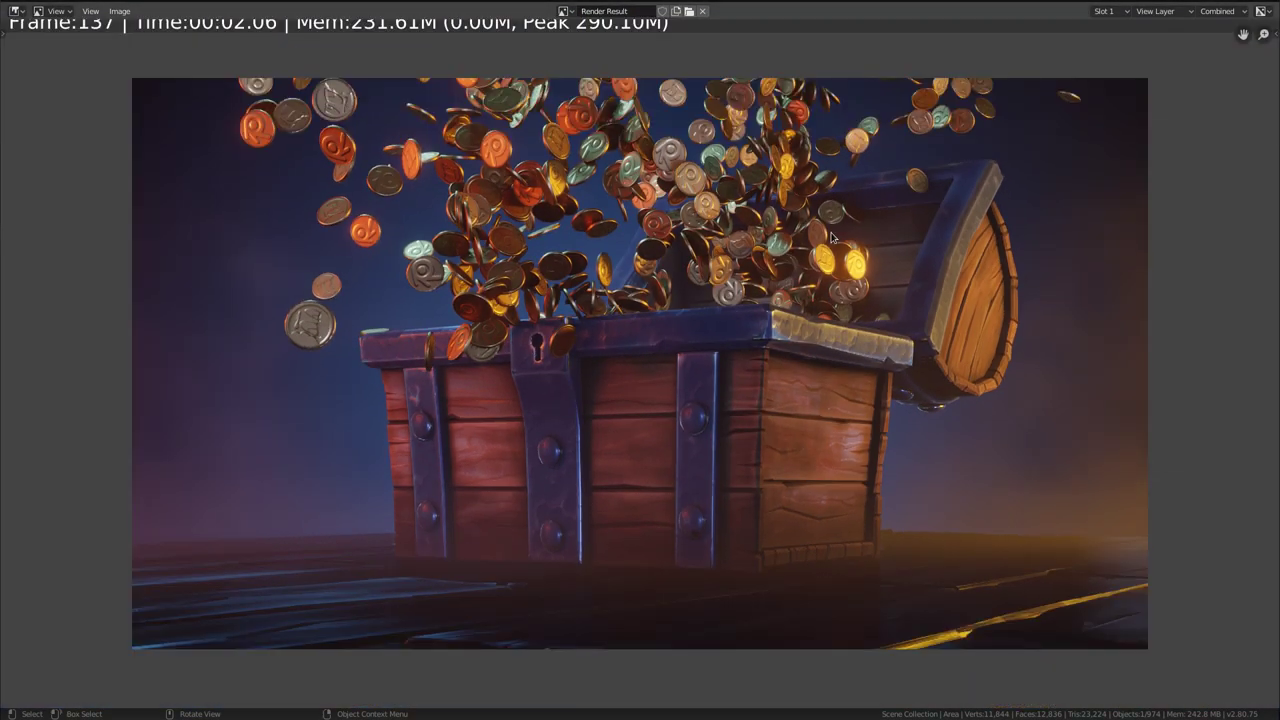
{"action": "key", "text": "Escape"}
Enlarge the Outliner and collapse its expanded collections and hierarchies
{"action": "left_click_drag", "start_coordinate": [1120, 143], "coordinate": [1126, 444]}
{"action": "left_click", "coordinate": [1079, 337]}
{"action": "left_click", "coordinate": [1079, 337]}
{"action": "scroll", "coordinate": [1081, 250], "scroll_direction": "up", "scroll_amount": 6}
{"action": "left_click", "coordinate": [1079, 214]}
{"action": "scroll", "coordinate": [1095, 191], "scroll_direction": "up", "scroll_amount": 11}
{"action": "left_click", "coordinate": [1079, 99]}
{"action": "left_click", "coordinate": [1079, 73]}
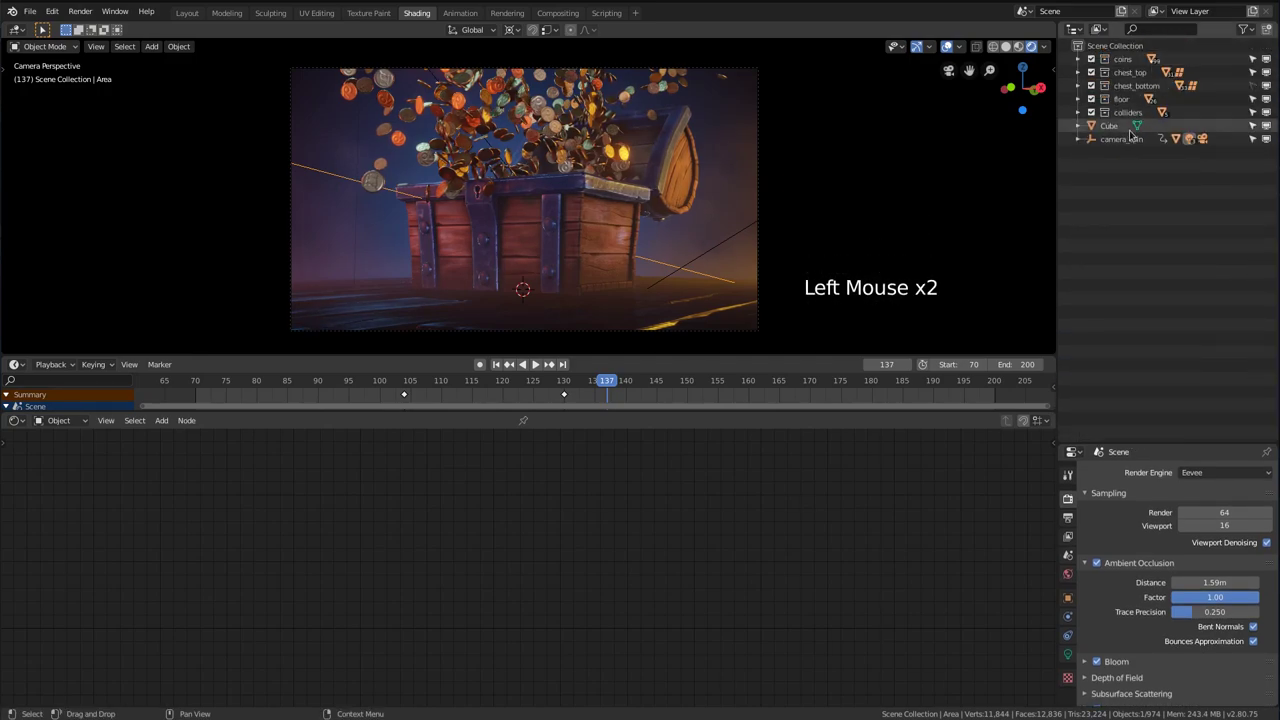
Rename the Cube object as volume_fog
{"action": "left_click", "coordinate": [1115, 130]}
{"action": "left_click", "coordinate": [1107, 126], "text": "ctrl"}
{"action": "type", "text": "volume_fog"}
{"action": "key", "text": "Return"}
Move volume_fog, camera_spin, the three area lights, the camera and bg_gradient_plane into a new collection named RENDER
{"action": "left_click", "coordinate": [1077, 127]}
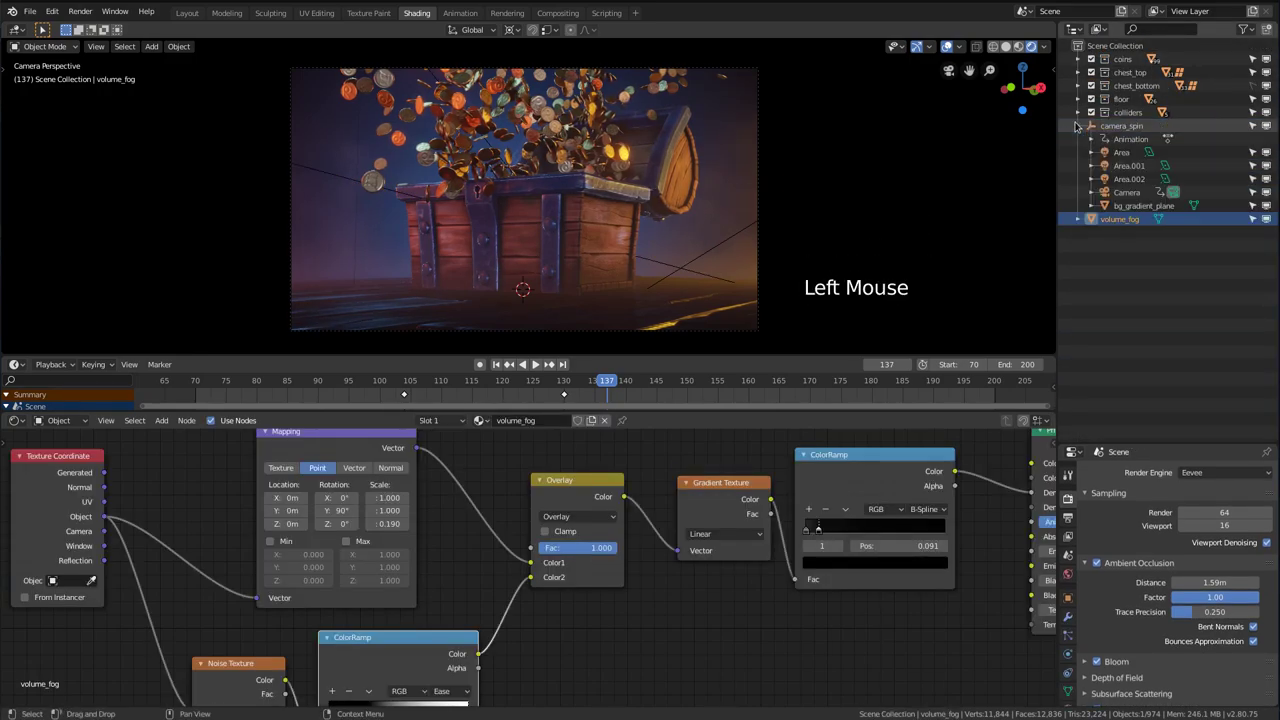
{"action": "left_click", "coordinate": [1115, 220]}
{"action": "left_click", "coordinate": [1120, 126], "text": "shift"}
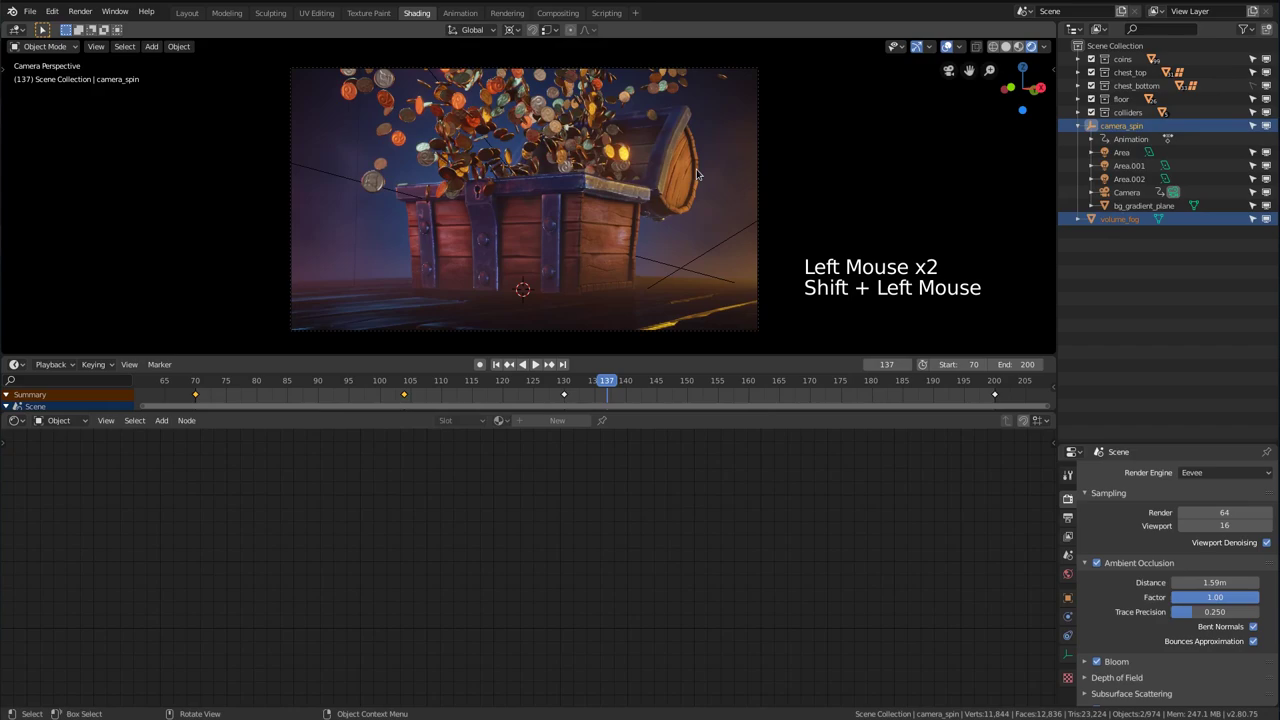
{"action": "left_click", "coordinate": [1122, 152], "text": "shift"}
{"action": "left_click", "coordinate": [1128, 165], "text": "shift"}
{"action": "left_click", "coordinate": [1128, 179], "text": "shift"}
{"action": "left_click", "coordinate": [1126, 192], "text": "shift"}
{"action": "left_click", "coordinate": [1140, 205], "text": "shift"}
{"action": "key", "text": "m"}
{"action": "left_click", "coordinate": [785, 205]}
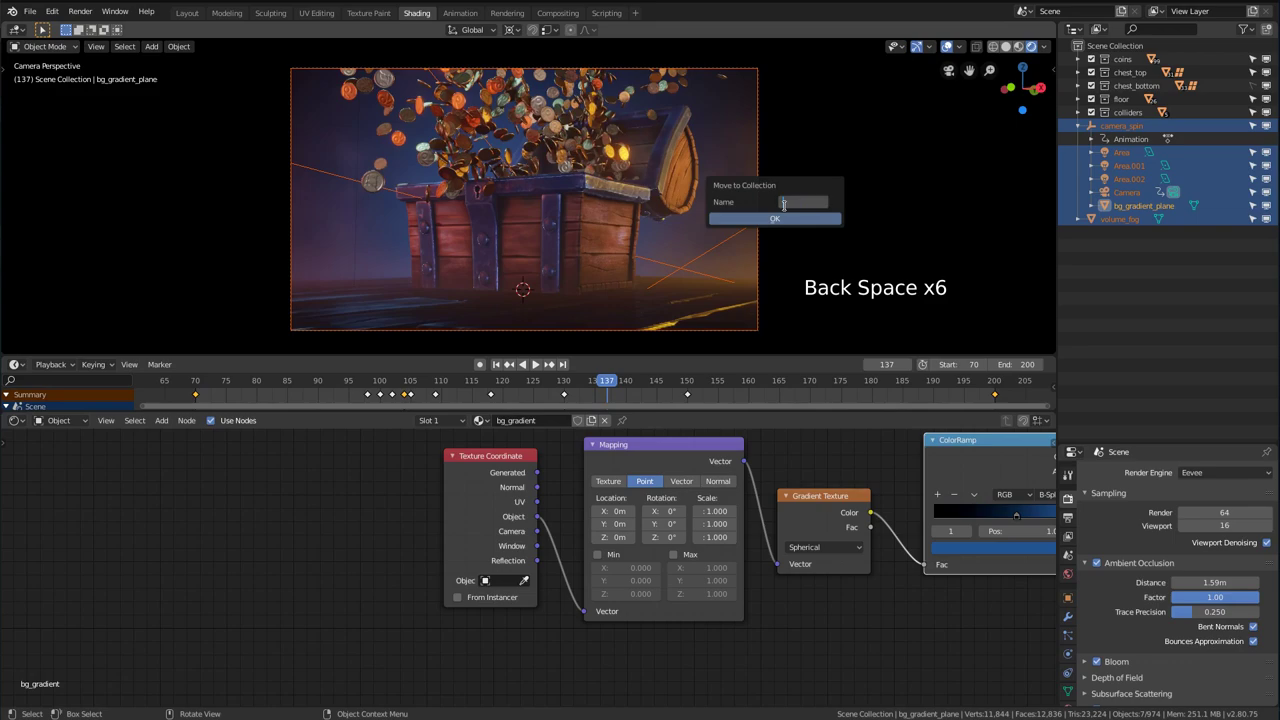
{"action": "left_click", "coordinate": [772, 219]}
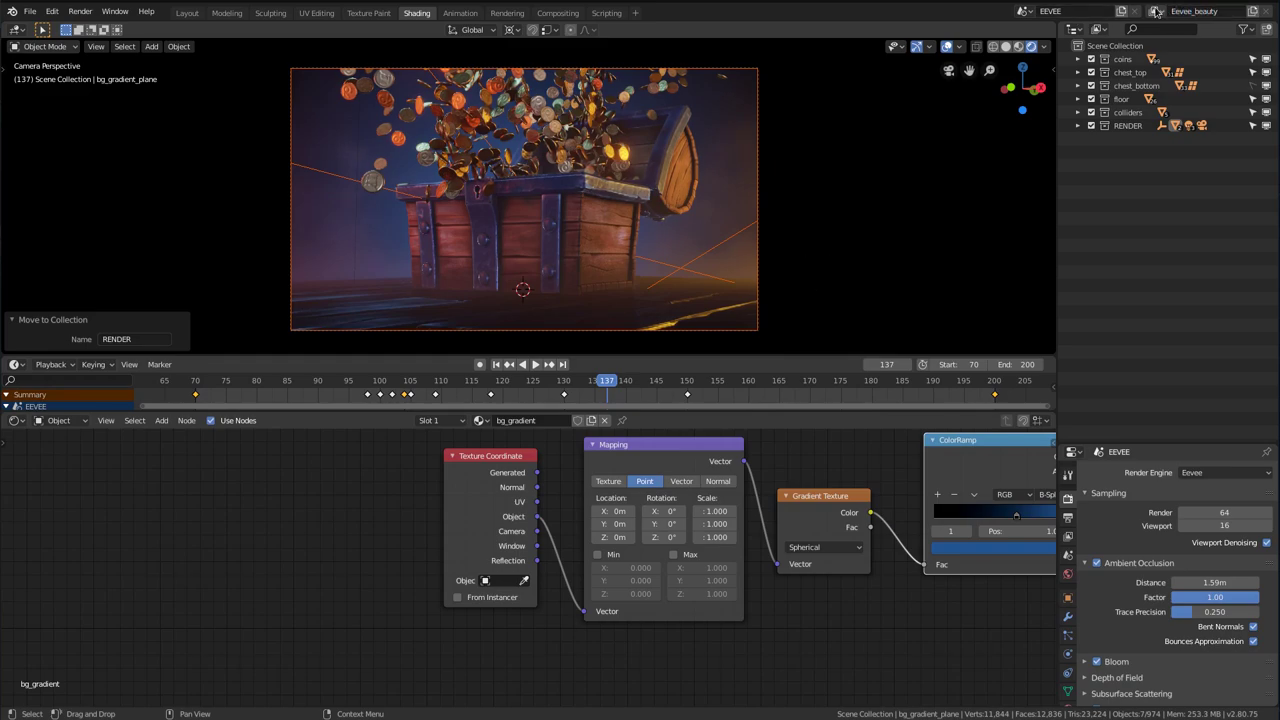
Create a linked copy of the EEVEE scene named CYCLES, with its view layer named Cycles_vector
{"action": "left_click", "coordinate": [1120, 11]}
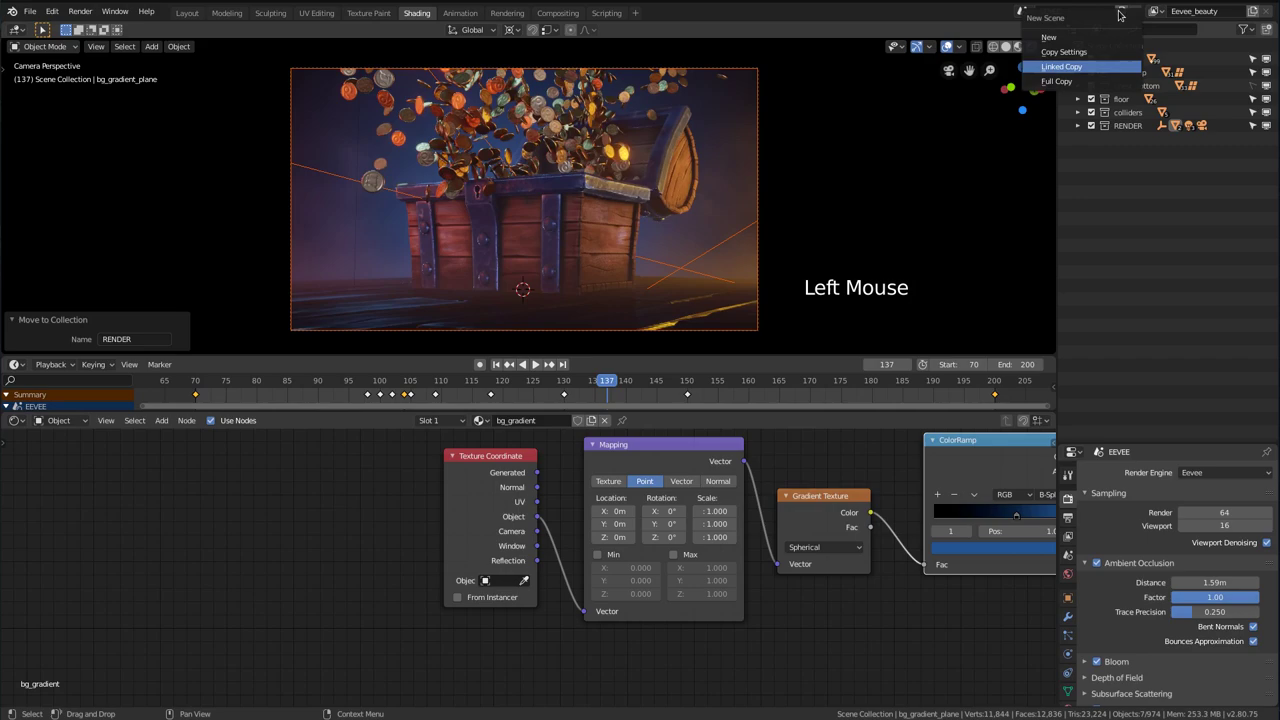
{"action": "left_click", "coordinate": [1076, 67]}
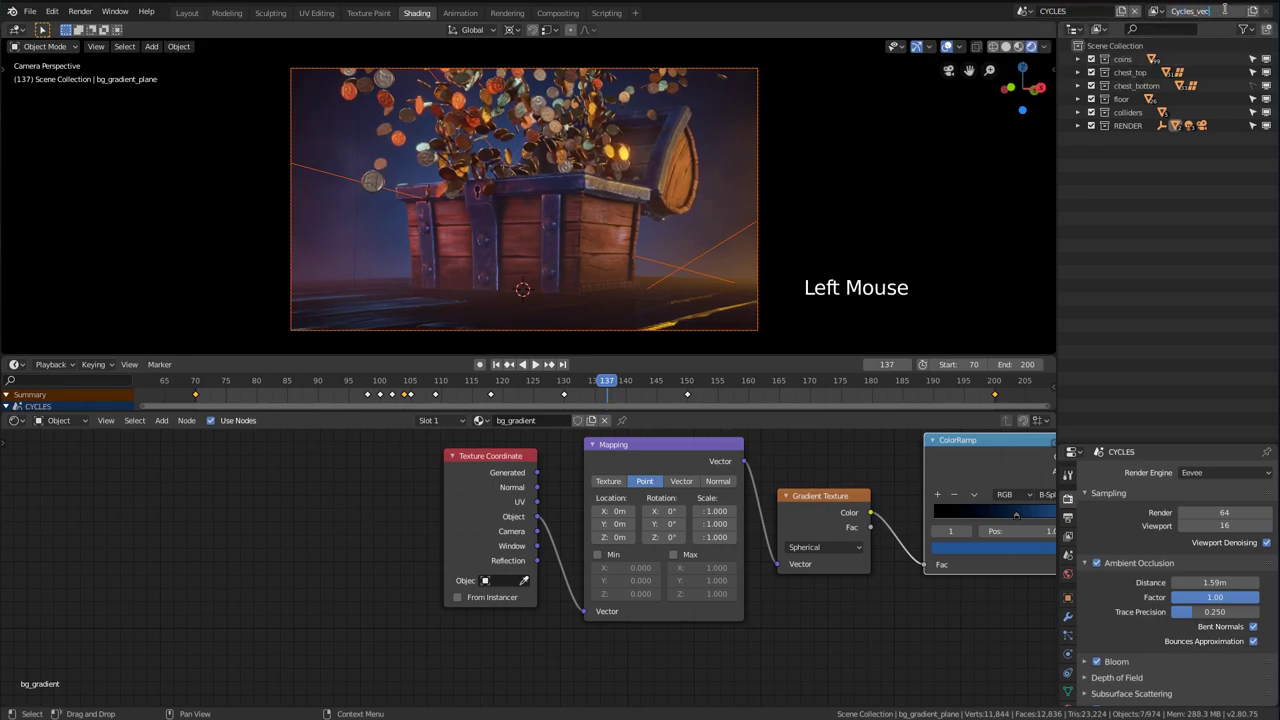
Exclude the RENDER collection from the Cycles_vector view layer and unlink the world from the CYCLES scene
{"action": "left_click", "coordinate": [1091, 126]}
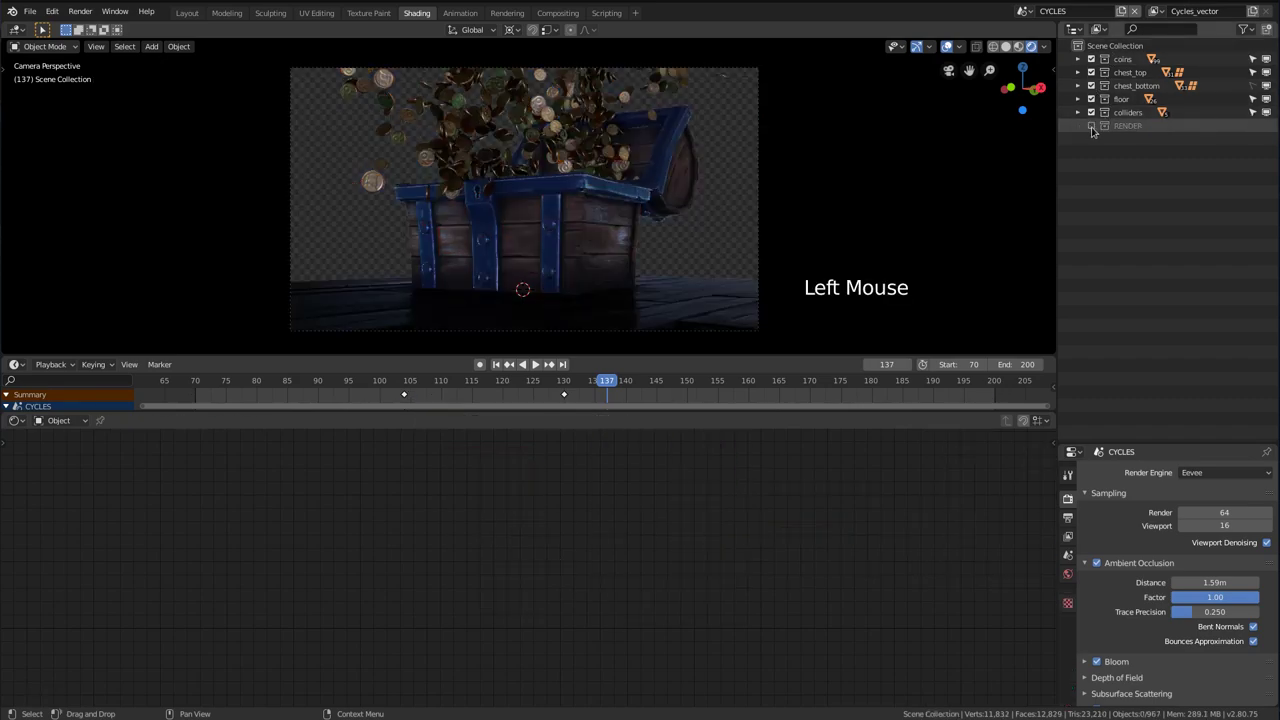
{"action": "left_click", "coordinate": [1068, 574]}
{"action": "left_click", "coordinate": [1266, 475]}
{"action": "left_click", "coordinate": [1068, 498]}
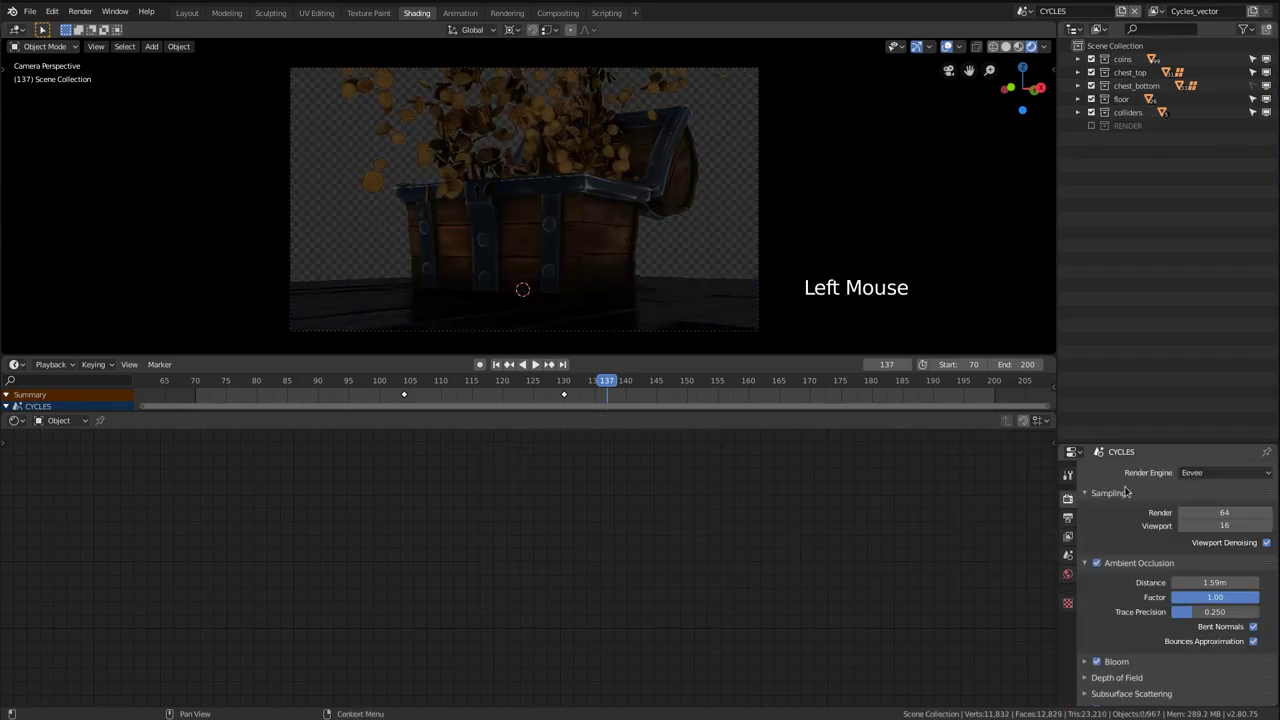
Set the render engine to Cycles and restrict the data passes to Z and Vector, with Combined disabled
{"action": "left_click", "coordinate": [1225, 472]}
{"action": "left_click", "coordinate": [1210, 508]}
{"action": "left_click", "coordinate": [1068, 536]}
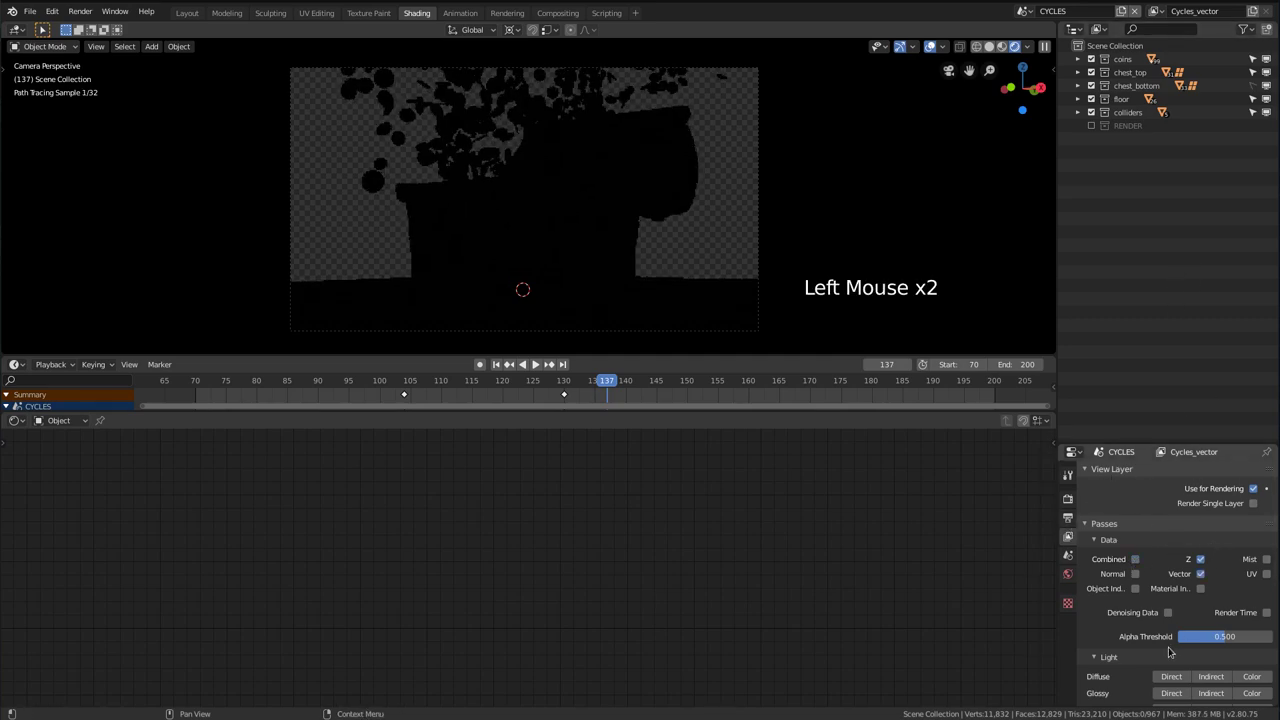
{"action": "scroll", "coordinate": [1170, 652], "scroll_direction": "down", "scroll_amount": 4}
Set the Cycles sampling to 1 for both render and viewport
{"action": "left_click", "coordinate": [1068, 498]}
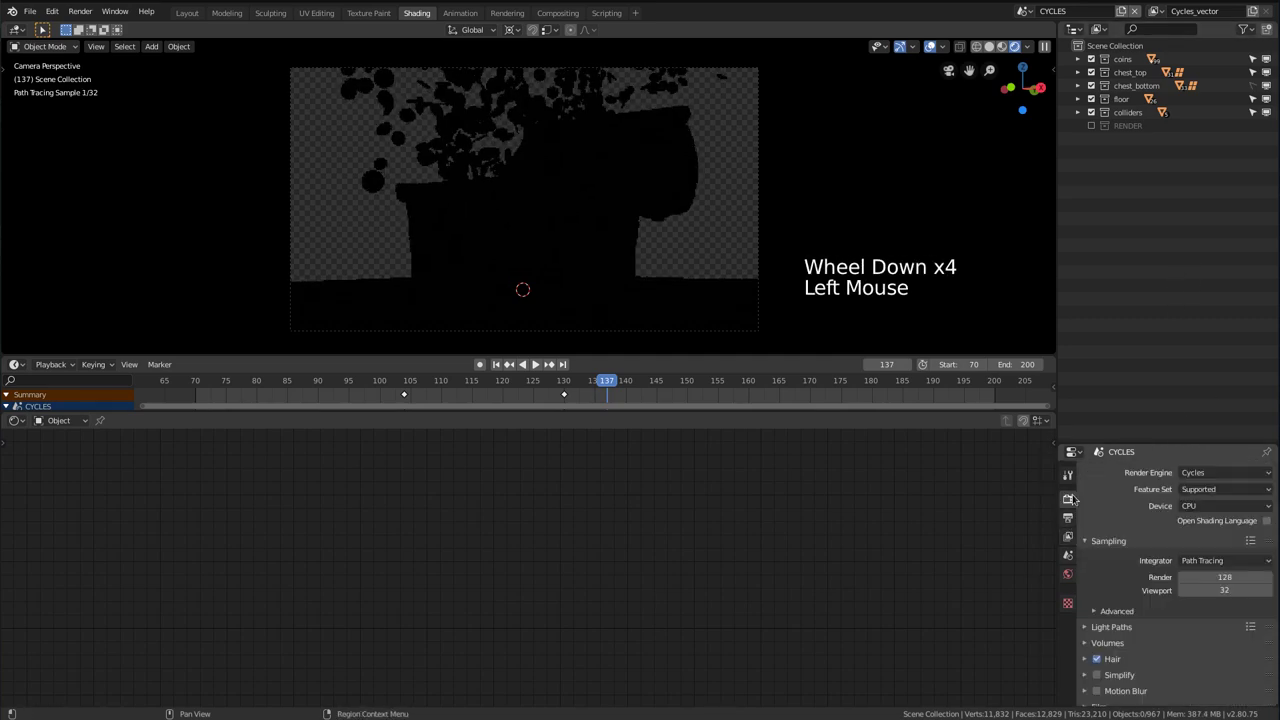
{"action": "left_click", "coordinate": [1203, 590]}
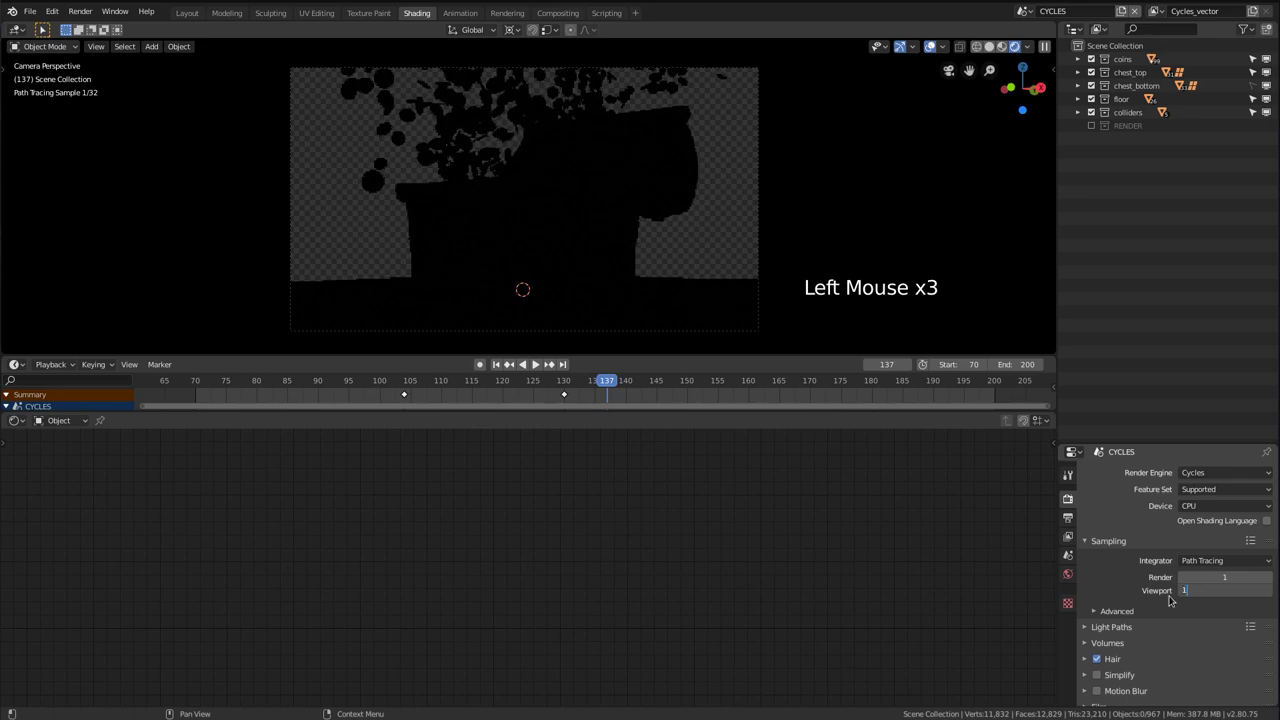
{"action": "type", "text": "1"}
{"action": "key", "text": "Return"}
Set the Cycles performance tile size to 32 in both X and Y
{"action": "scroll", "coordinate": [1170, 600], "scroll_direction": "down", "scroll_amount": 6}
{"action": "left_click", "coordinate": [1114, 651]}
{"action": "scroll", "coordinate": [1150, 640], "scroll_direction": "down", "scroll_amount": 5}
{"action": "left_click", "coordinate": [1224, 607]}
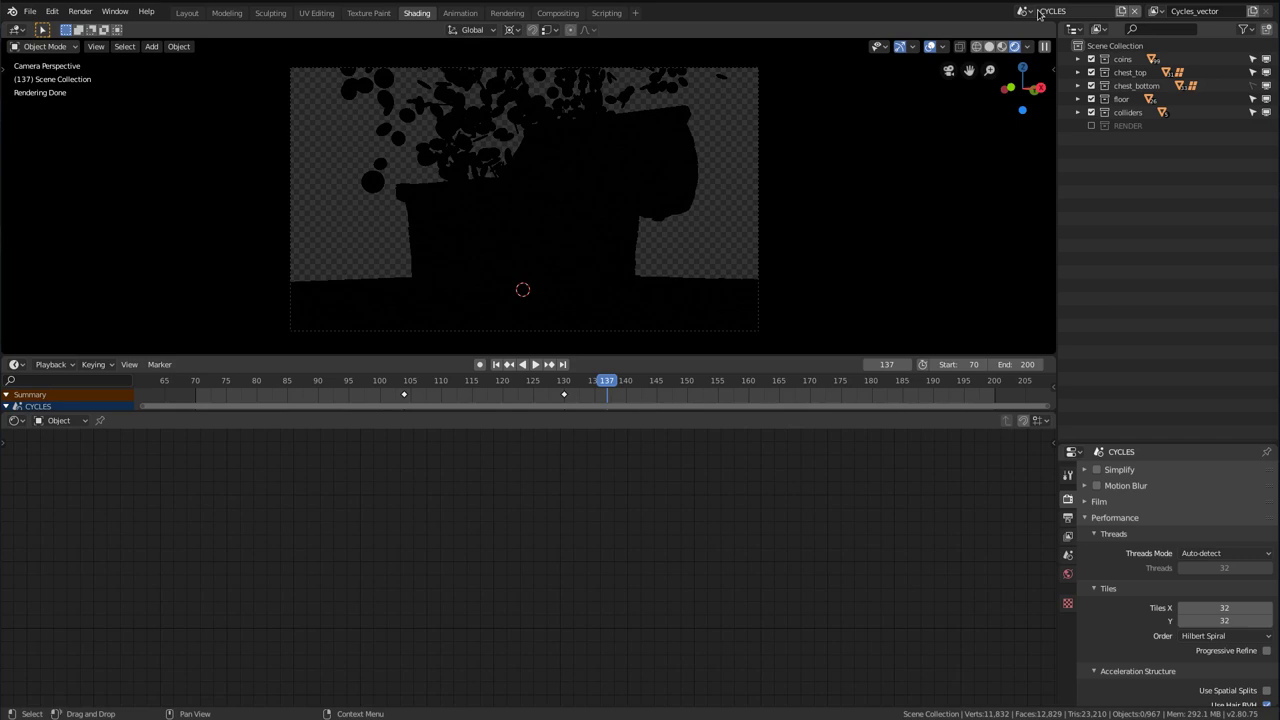
In the EEVEE scene, show the additional visibility toggles in the Outliner and disable the colliders collection in viewports
{"action": "left_click", "coordinate": [1156, 11]}
{"action": "left_click", "coordinate": [1100, 43]}
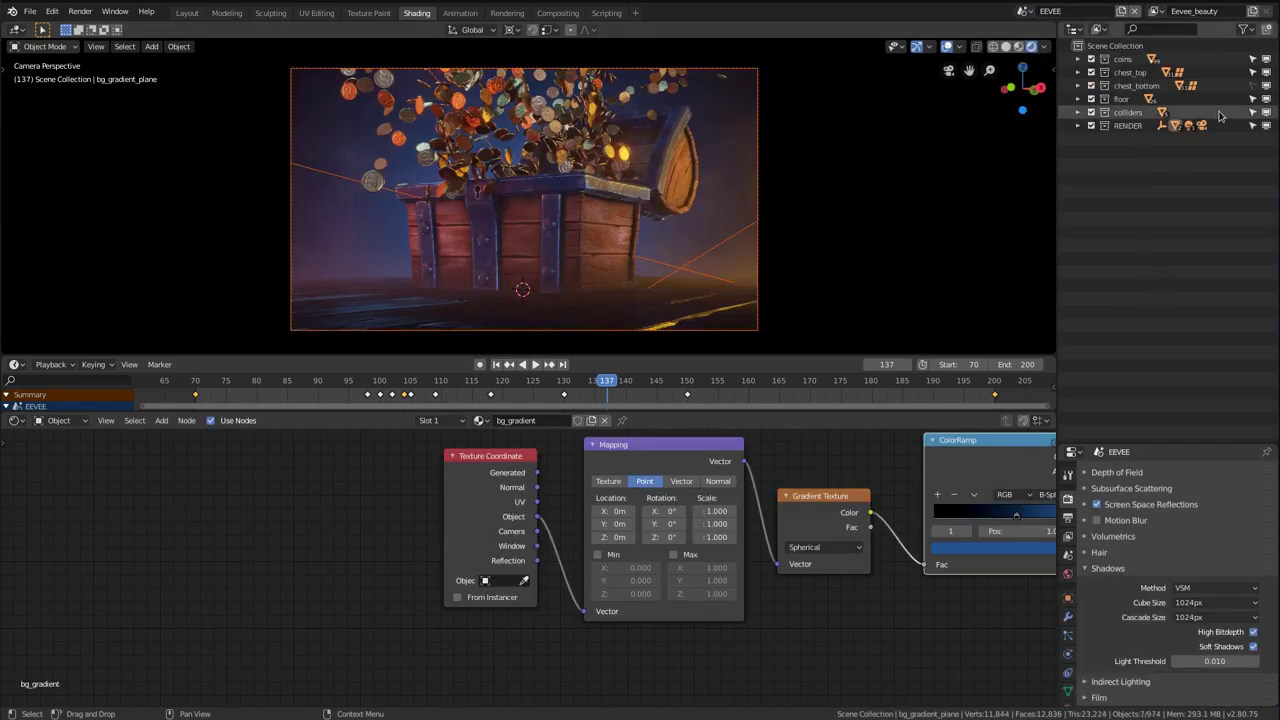
{"action": "left_click", "coordinate": [1244, 29]}
{"action": "left_click", "coordinate": [1190, 72]}
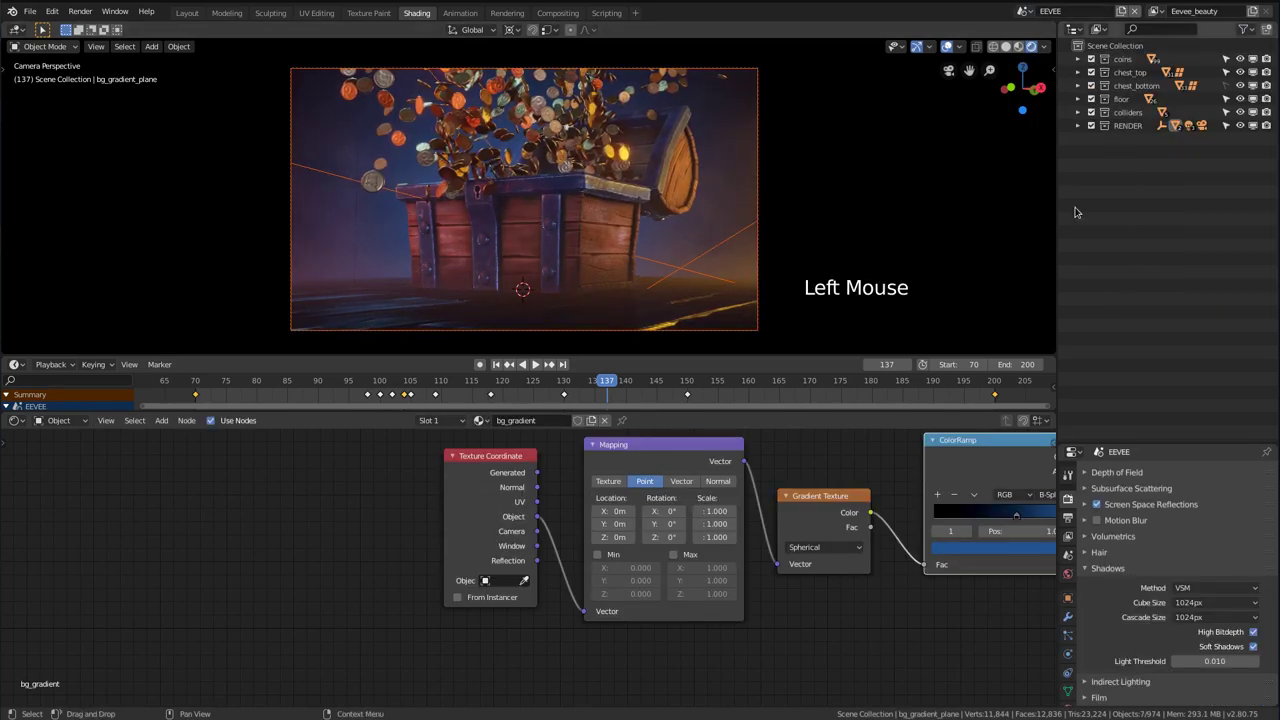
{"action": "left_click", "coordinate": [1254, 112]}
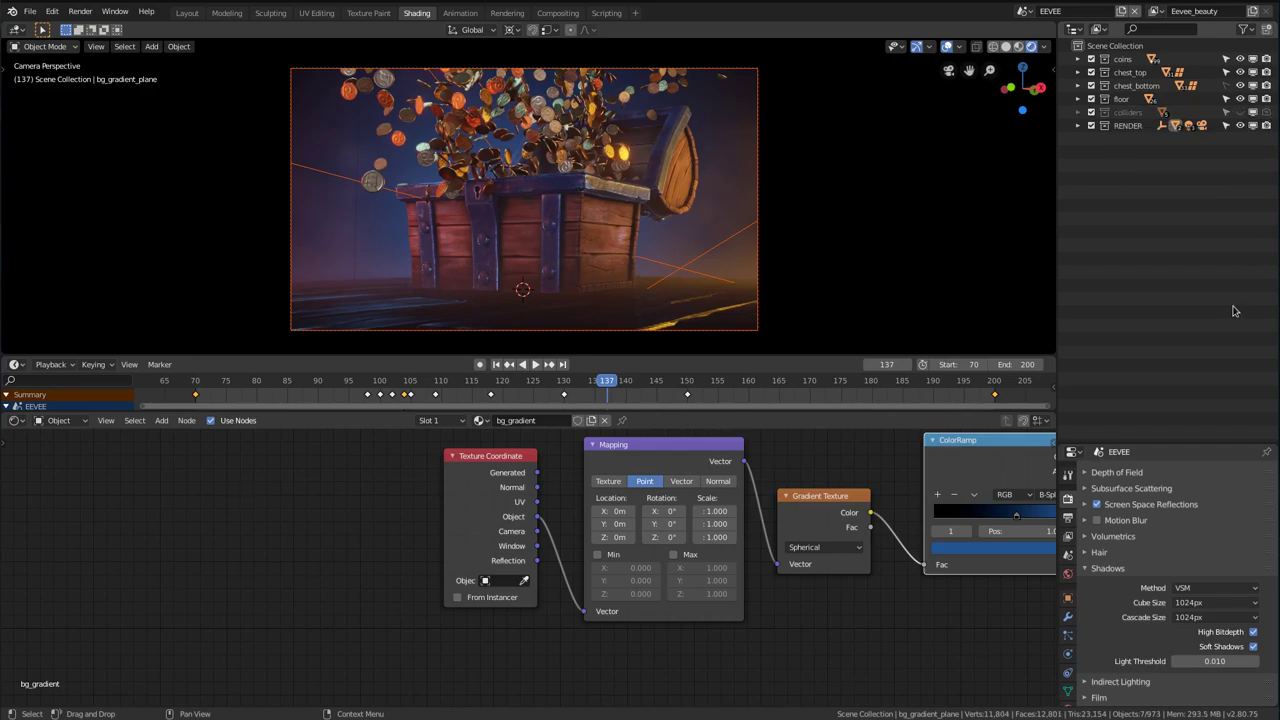
Play the animation from frame 98 to frame 102, and enable nodes for compositing the EEVEE scene
{"action": "left_click_drag", "start_coordinate": [594, 382], "coordinate": [371, 397]}
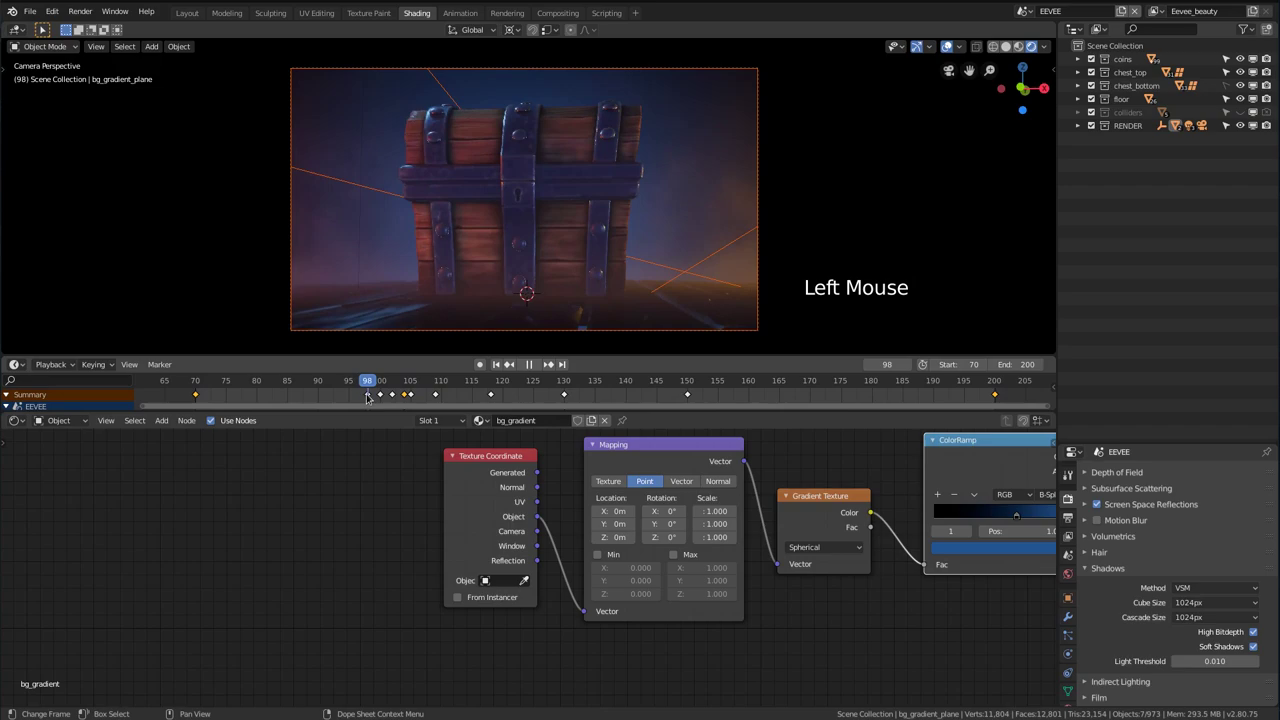
{"action": "key", "text": "space"}
{"action": "left_click", "coordinate": [557, 13]}
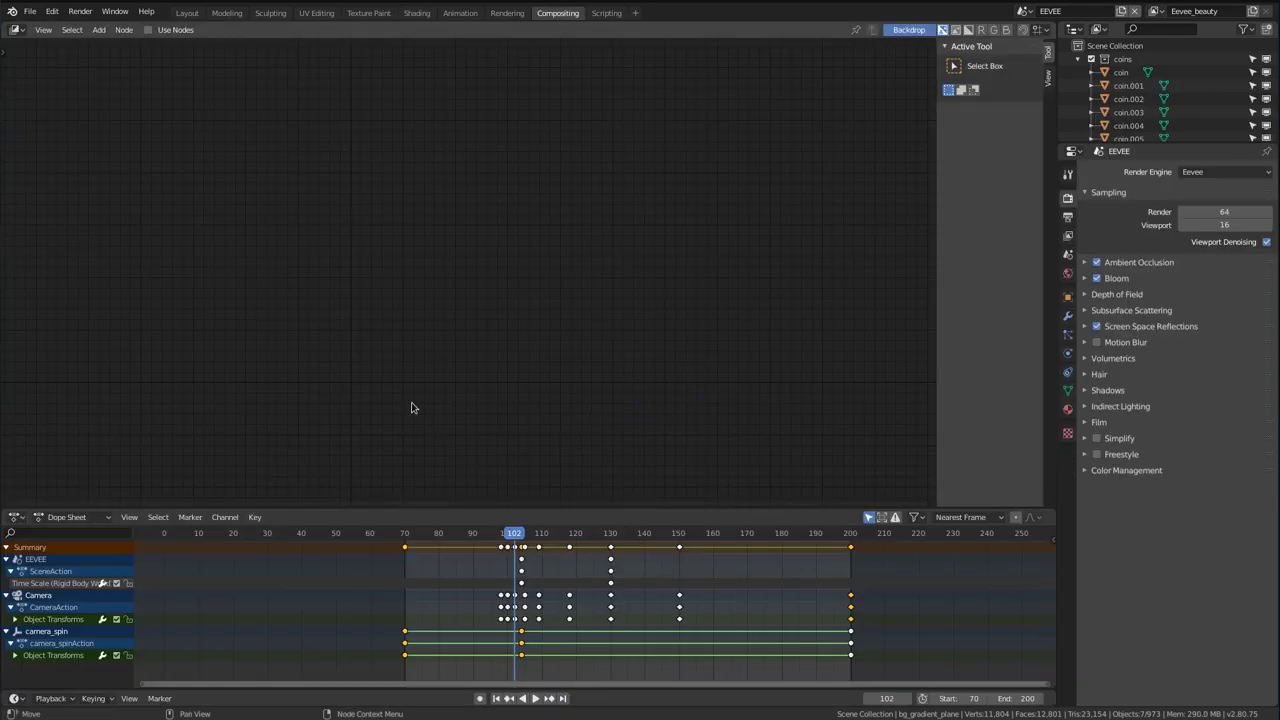
{"action": "left_click", "coordinate": [148, 29]}
Duplicate the Render Layers node below the original and assign the CYCLES scene to the copy
{"action": "key", "text": "shift+d"}
{"action": "left_click", "coordinate": [320, 442]}
{"action": "middle_click_drag", "start_coordinate": [320, 442], "coordinate": [297, 486]}
{"action": "left_click", "coordinate": [290, 407]}
{"action": "left_click", "coordinate": [290, 440]}
Insert a Vector Blur node before Composite, using the EEVEE image and the depth and vector outputs of the CYCLES layer
{"action": "key", "text": "shift+a"}
{"action": "mouse_move", "coordinate": [336, 195]}
{"action": "left_click", "coordinate": [432, 370]}
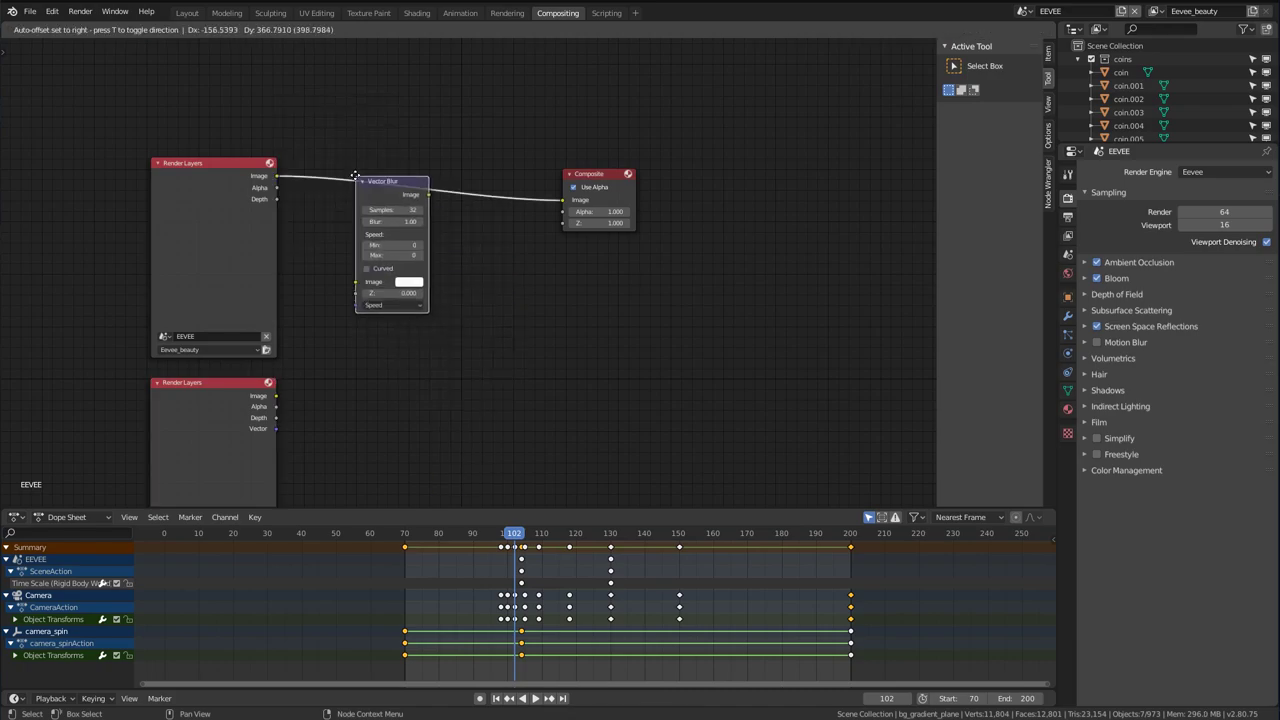
{"action": "left_click", "coordinate": [392, 245]}
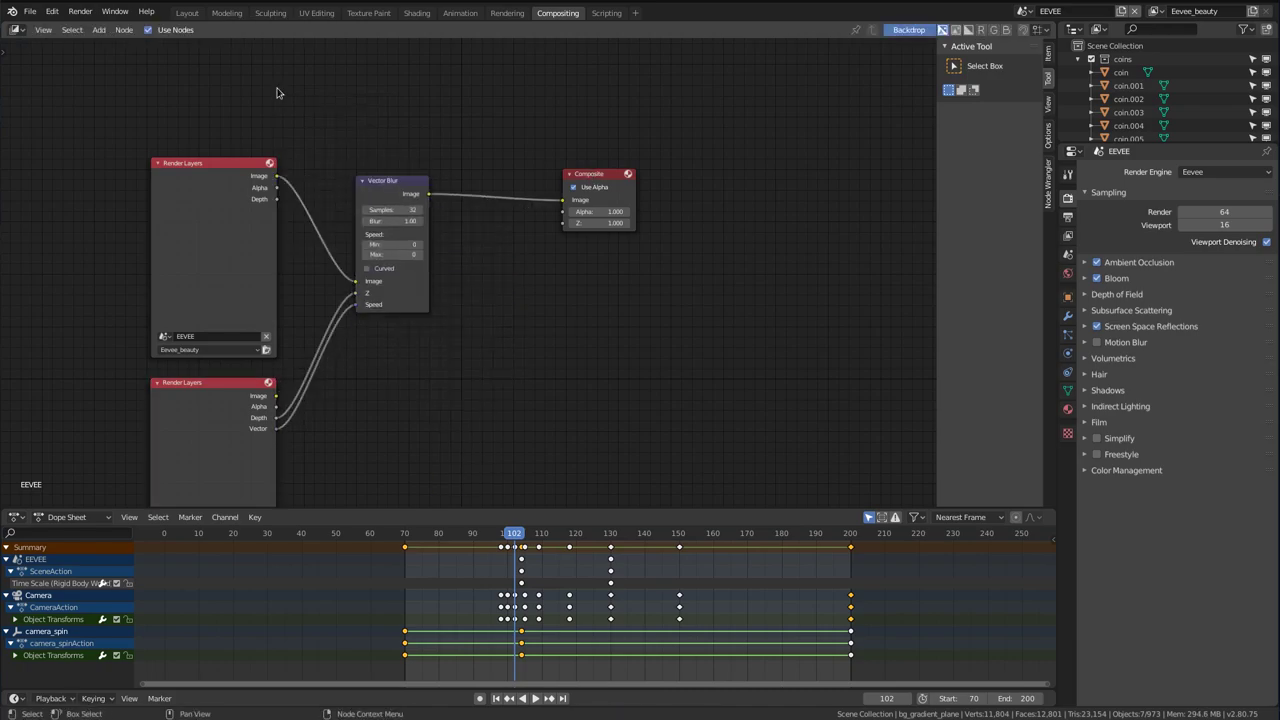
Render frame 102 through the compositor, raising the Vector Blur samples to 64
{"action": "key", "text": "F12"}
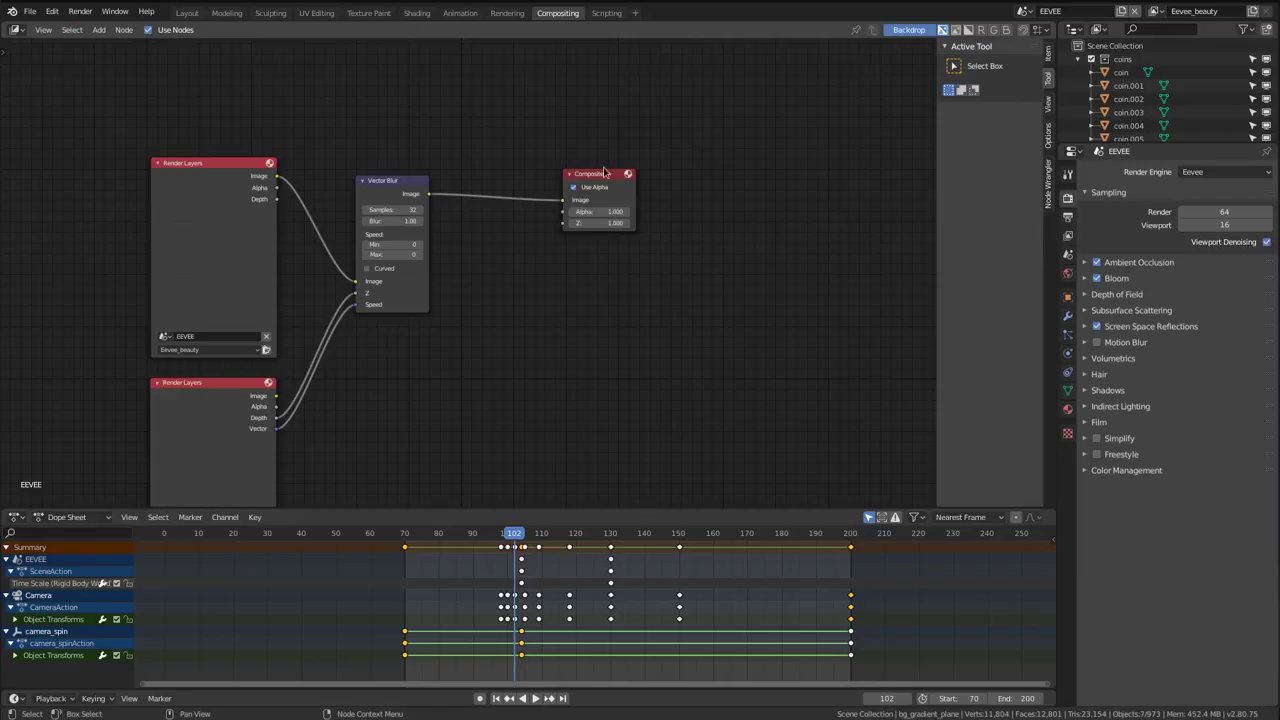
{"action": "left_click", "coordinate": [80, 11]}
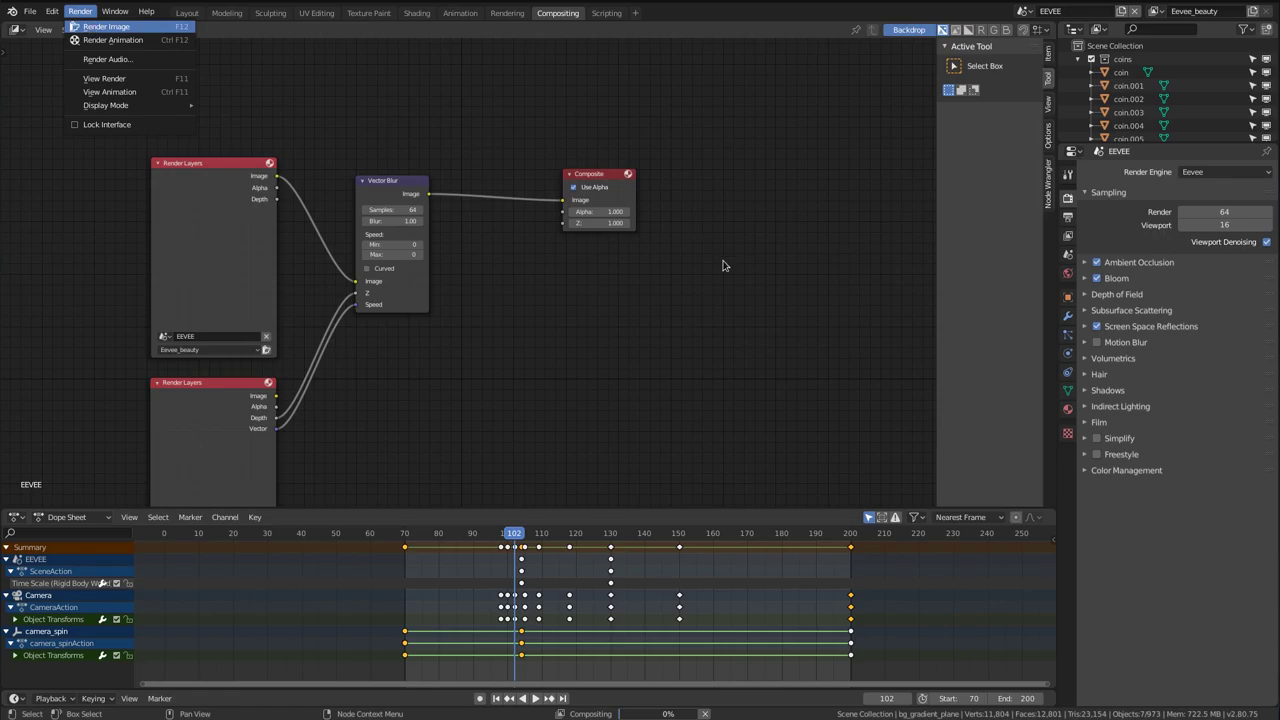
{"action": "key", "text": "F12"}
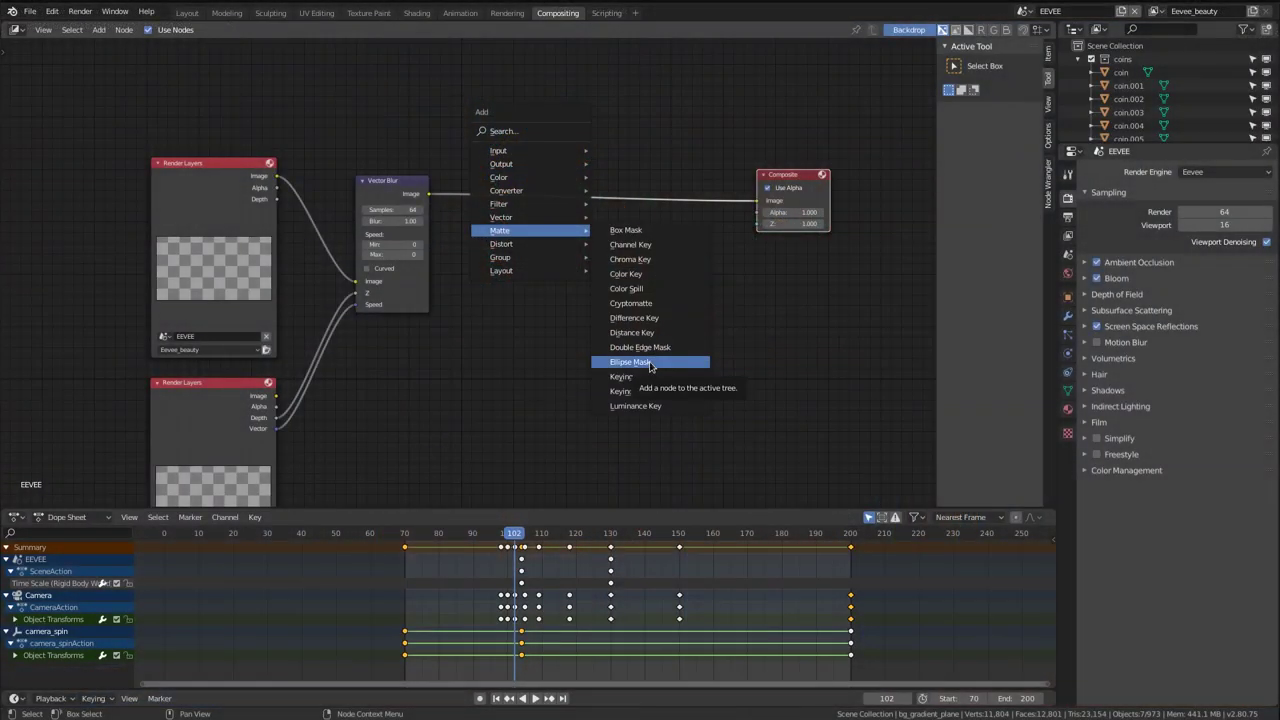
Build a vignette from an Ellipse Mask with a 100 by 100 Fast Gaussian Blur, overlaid on the Vector Blur image at 0.5
{"action": "left_click", "coordinate": [600, 363]}
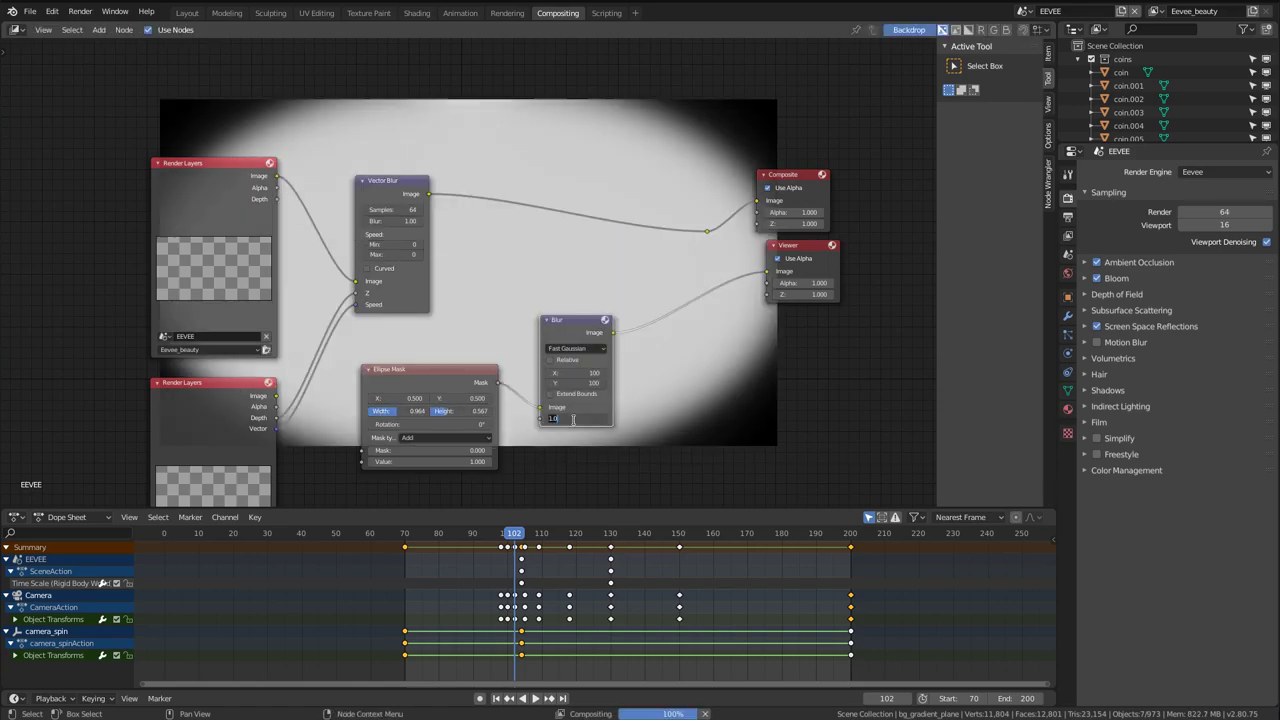
{"action": "key", "text": "shift+a"}
{"action": "left_click", "coordinate": [700, 226]}
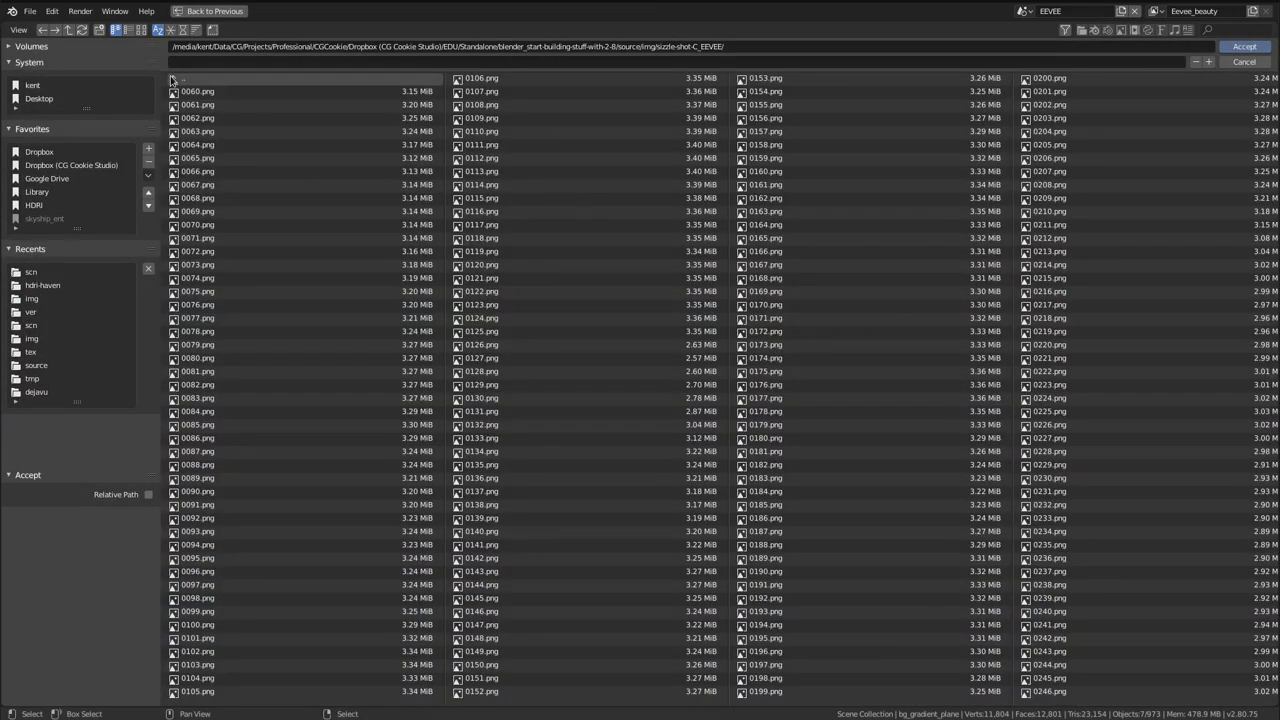
Set the render output path to a coin-explosion folder inside the project's source/img directory
{"action": "left_click", "coordinate": [172, 80]}
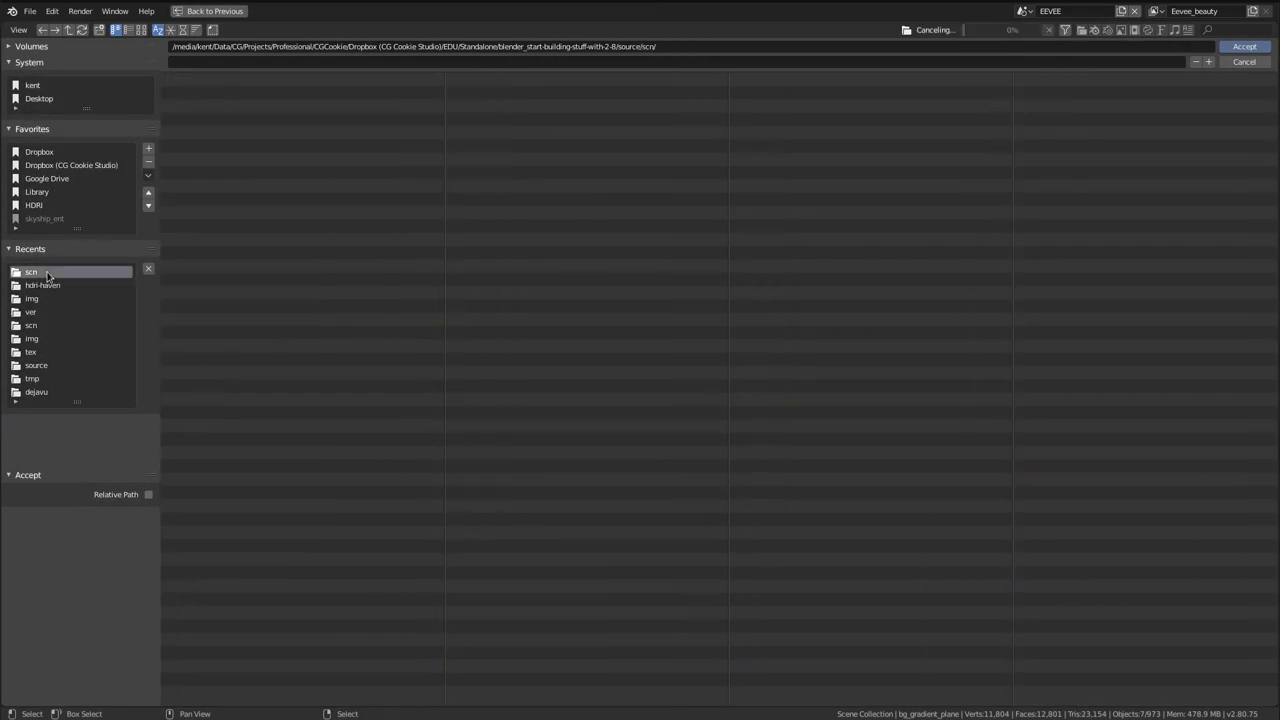
{"action": "left_click", "coordinate": [103, 33]}
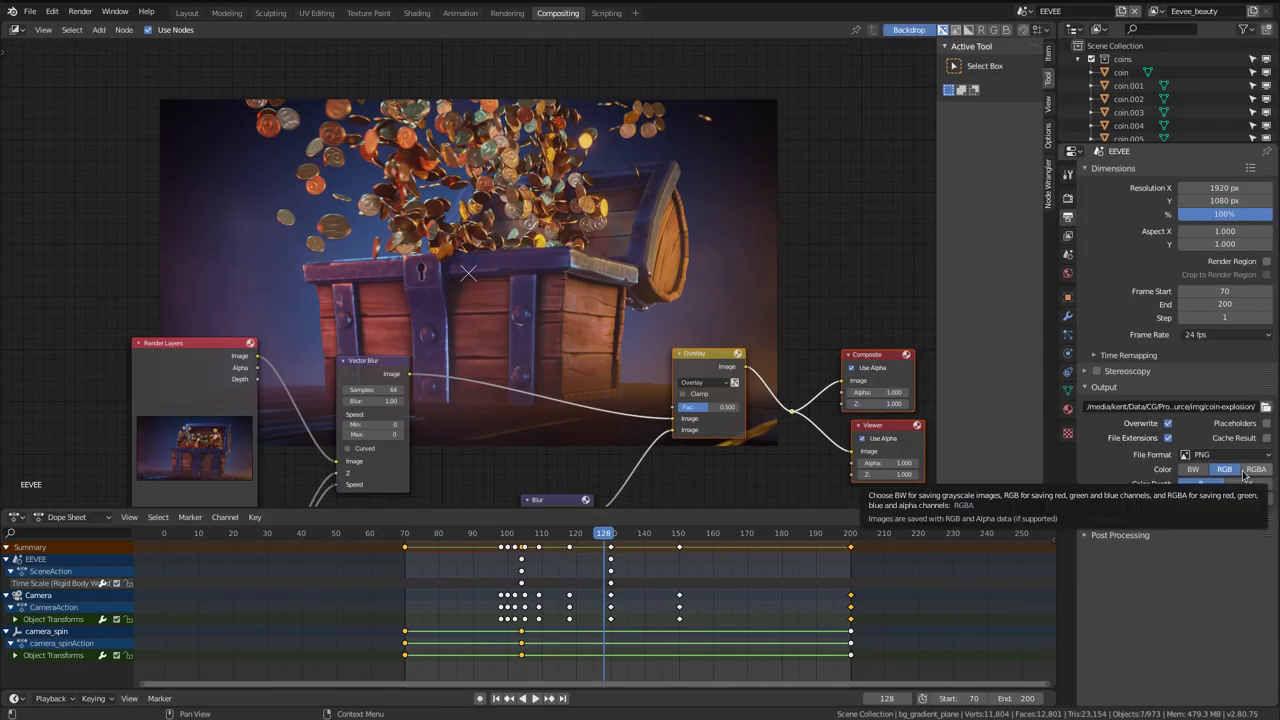
Set the output format to FFmpeg video with an MPEG-4 container, and open the output quality choices
{"action": "left_click", "coordinate": [1228, 533]}
{"action": "left_click", "coordinate": [1229, 510]}
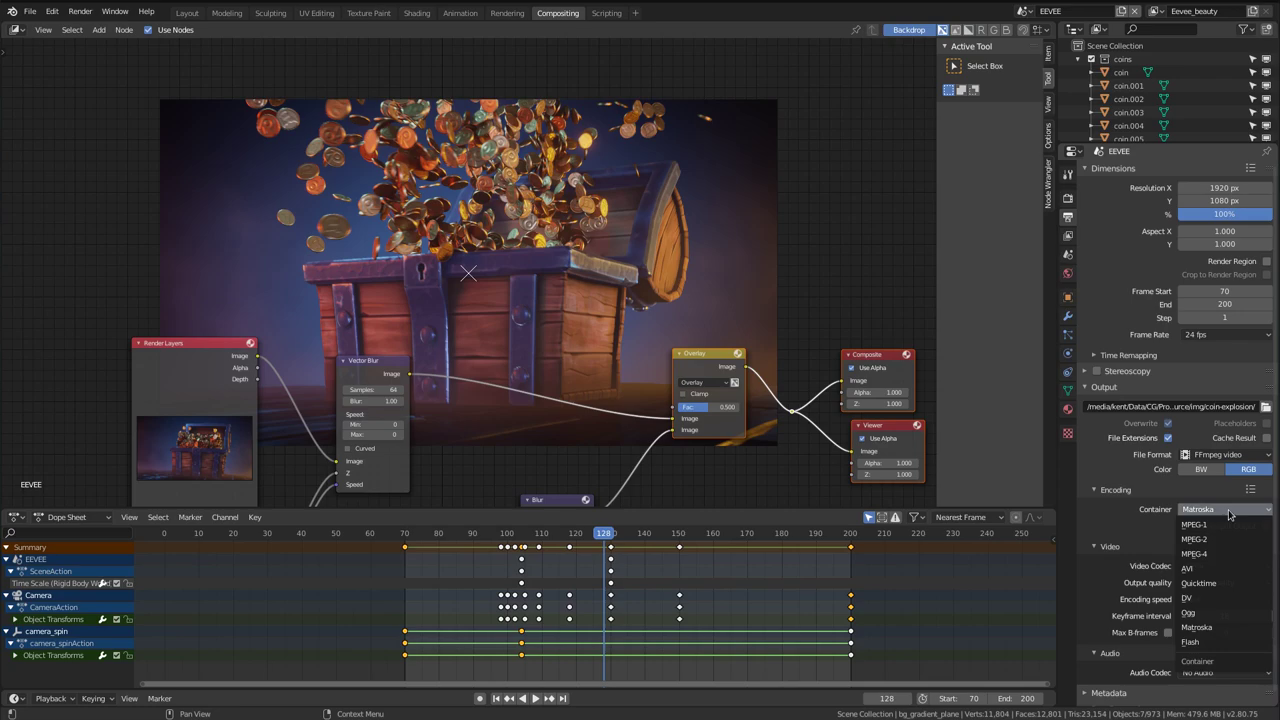
{"action": "left_click", "coordinate": [1211, 554]}
{"action": "left_click", "coordinate": [1216, 583]}
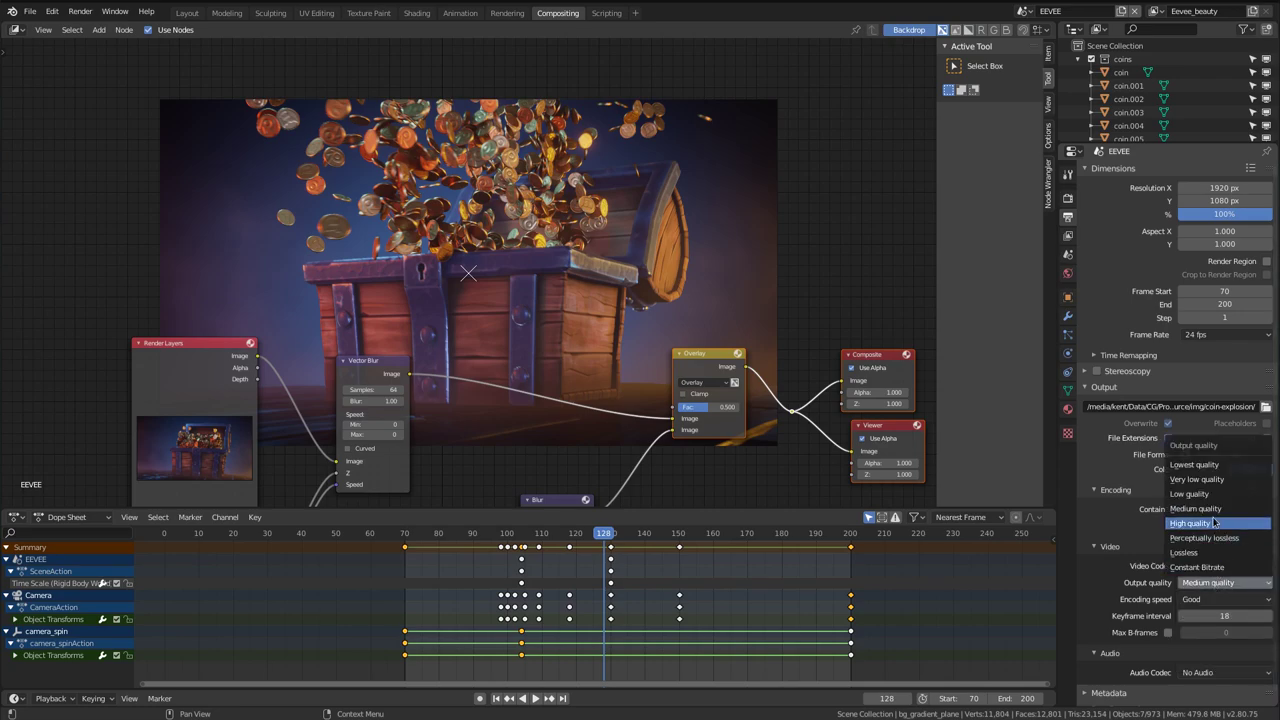